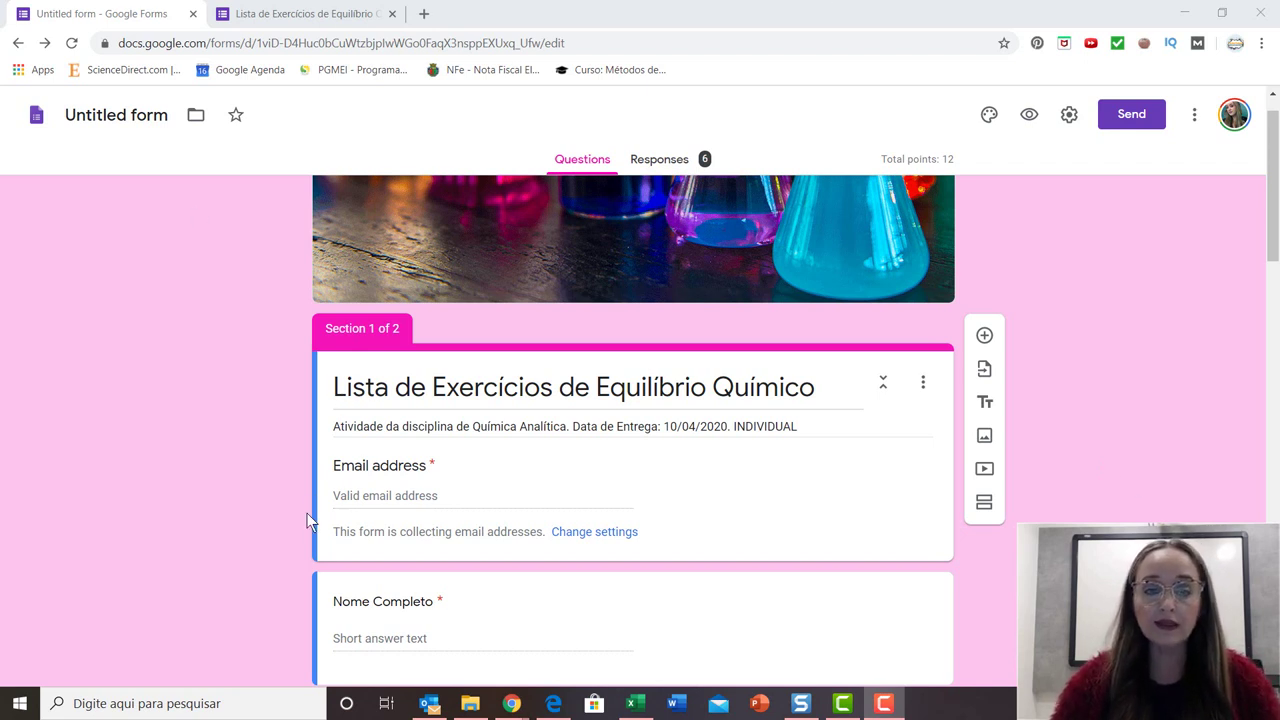
# Look over the form and highlight the 'Section 1 of 2' label text.
pyautogui.scroll(-2, 505, 432)
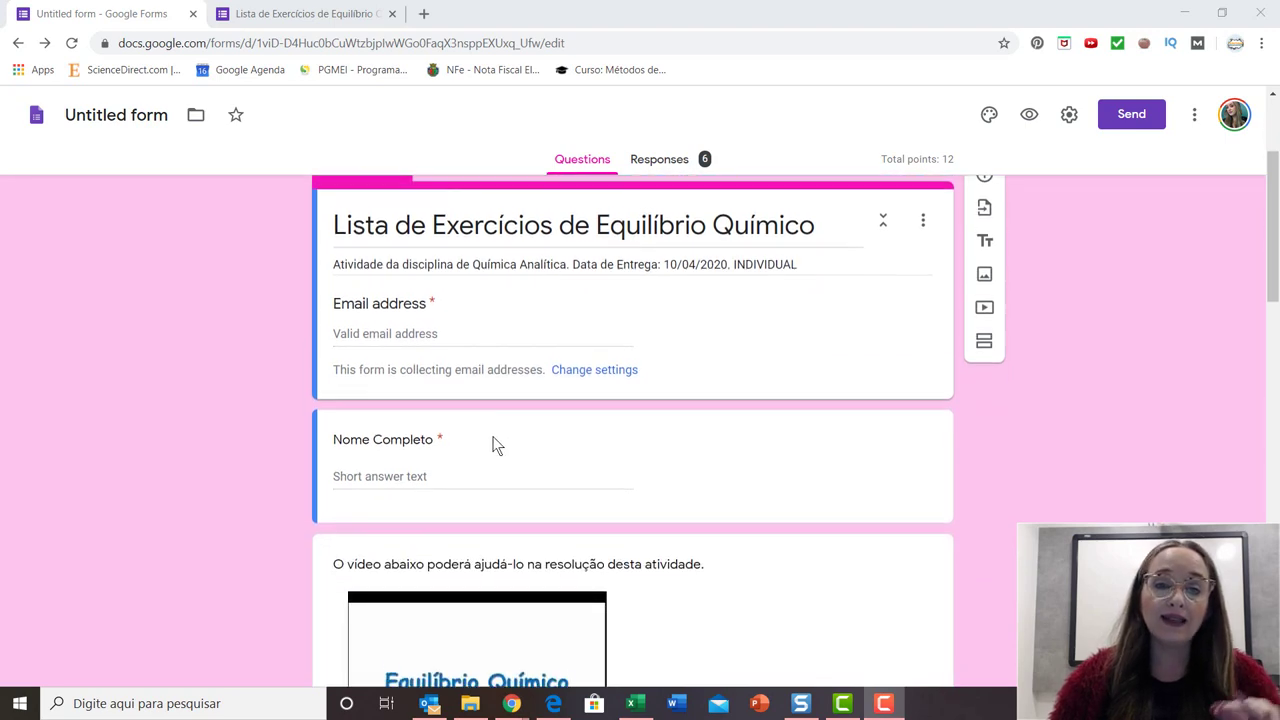
pyautogui.scroll(-1, 426, 437)
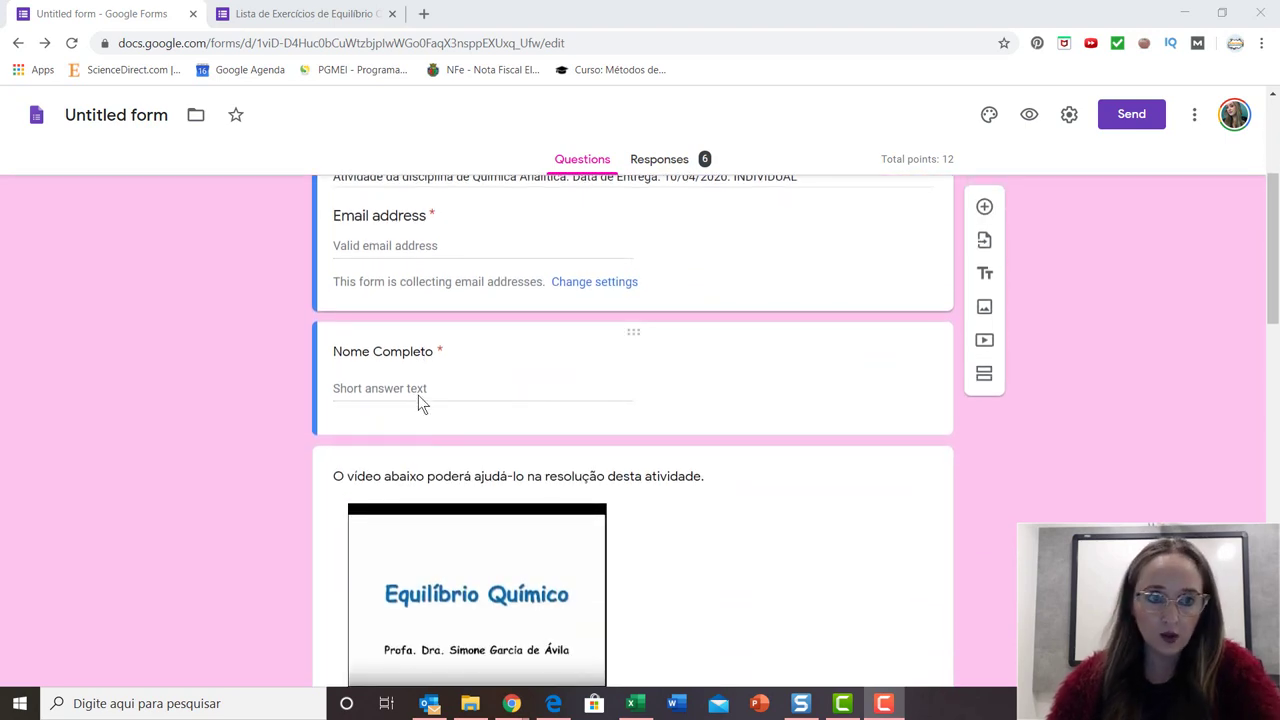
pyautogui.scroll(3, 425, 400)
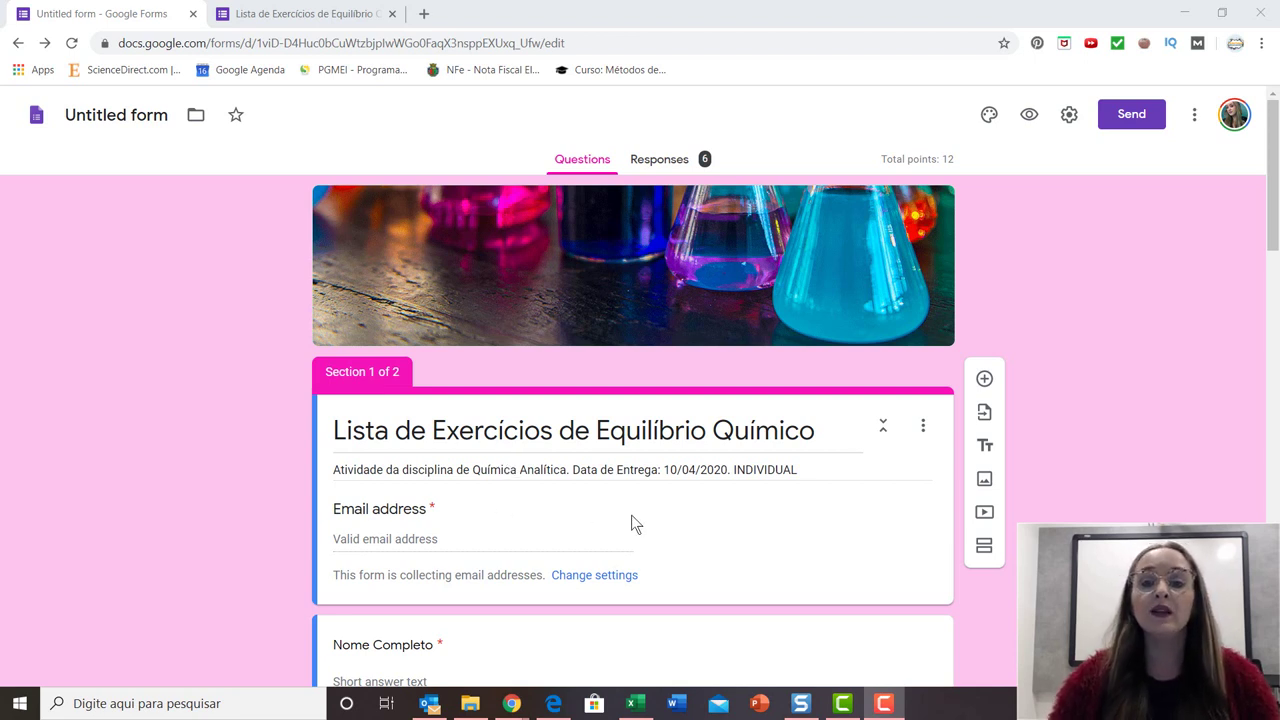
pyautogui.scroll(-1, 633, 518)
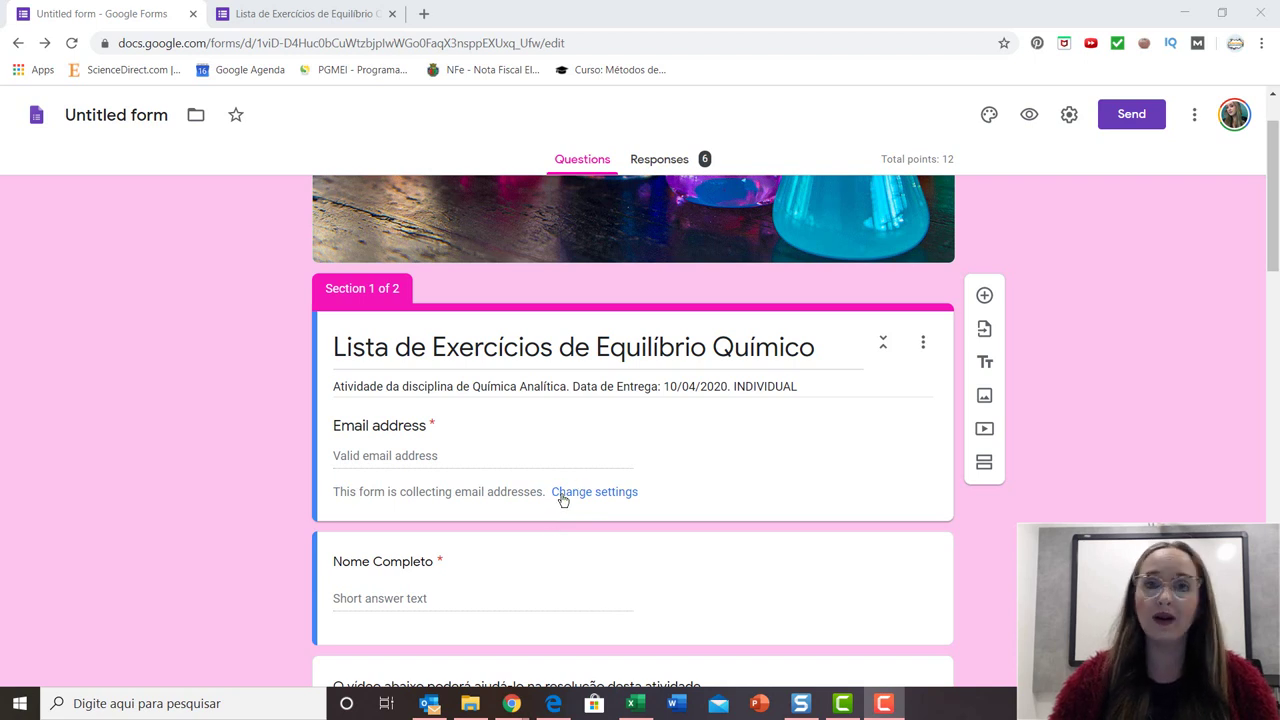
pyautogui.scroll(1, 519, 462)
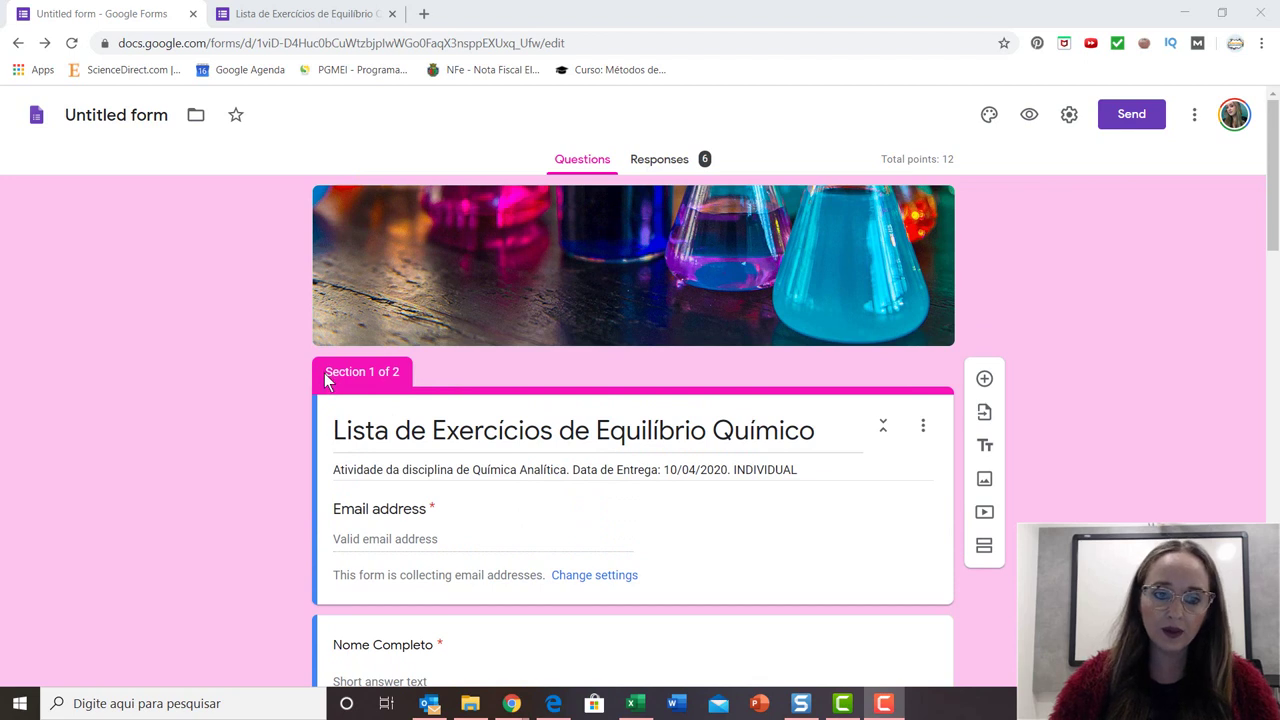
pyautogui.moveTo(327, 372); pyautogui.dragTo(383, 366)
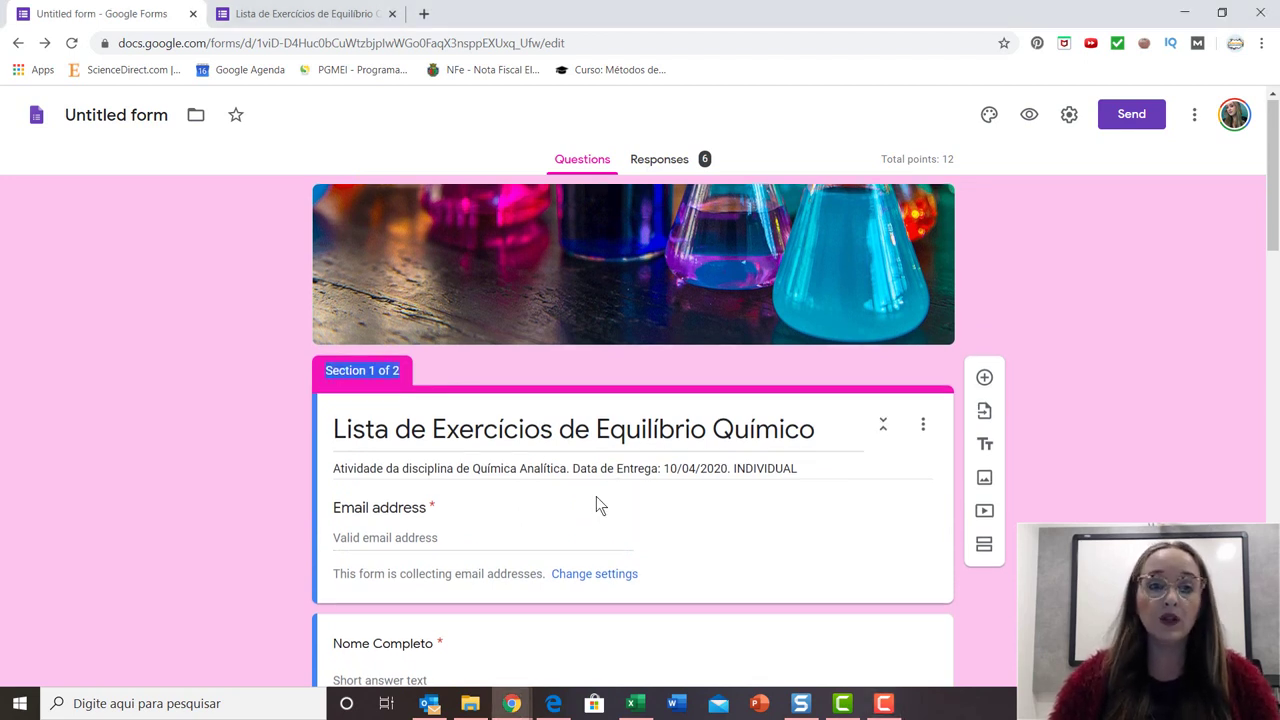
pyautogui.scroll(-3, 597, 506)
pyautogui.scroll(3, 591, 502)
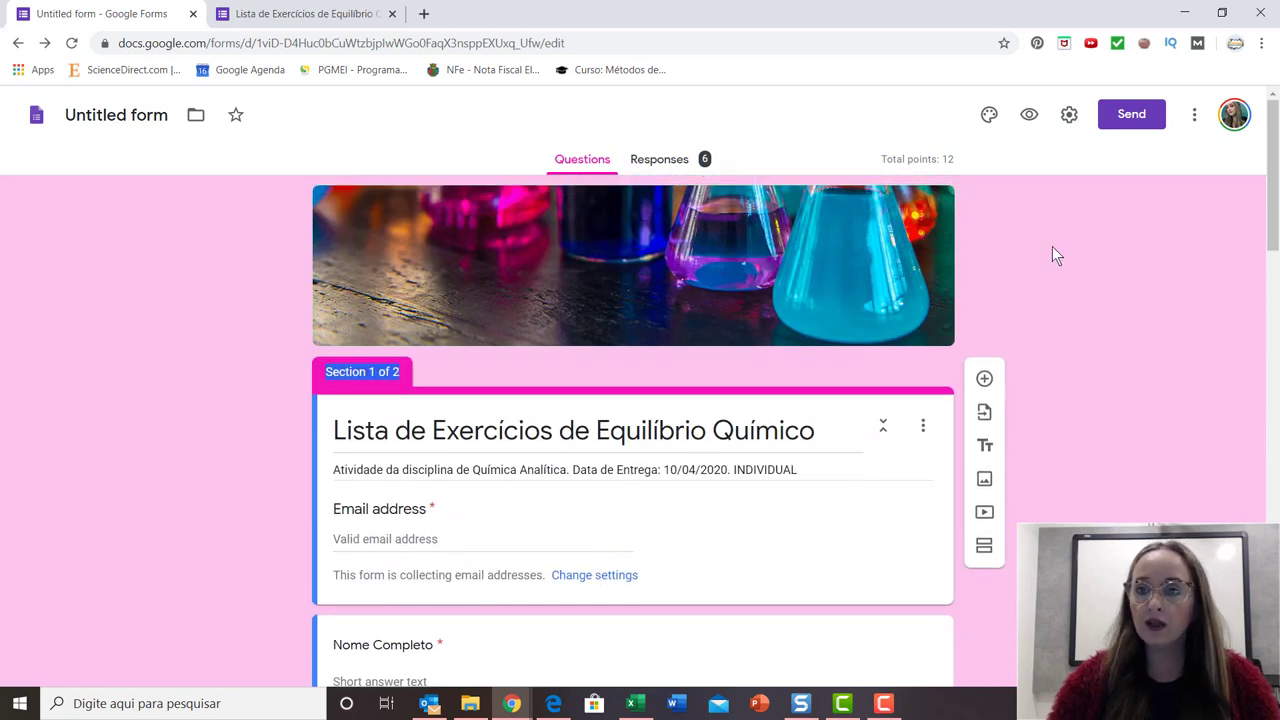
# Keep quiz mode on with grades released immediately, and save the quiz settings.
pyautogui.click(1068, 114)
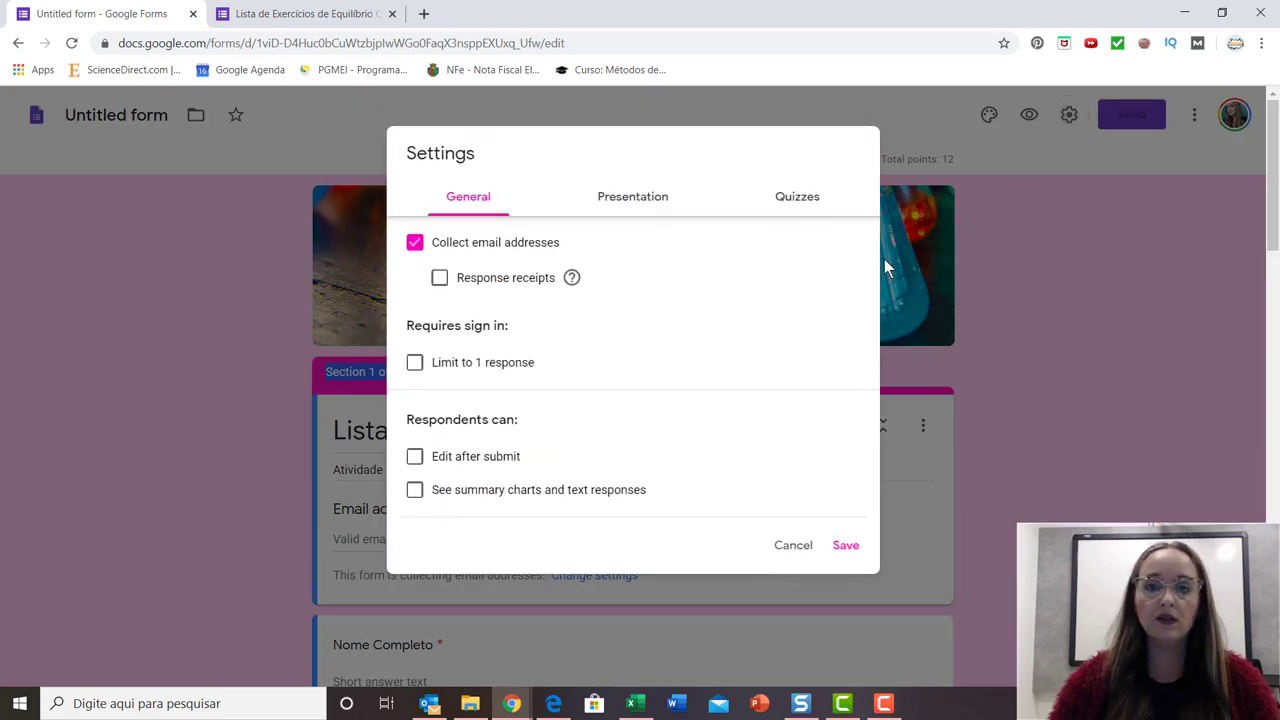
pyautogui.click(799, 200)
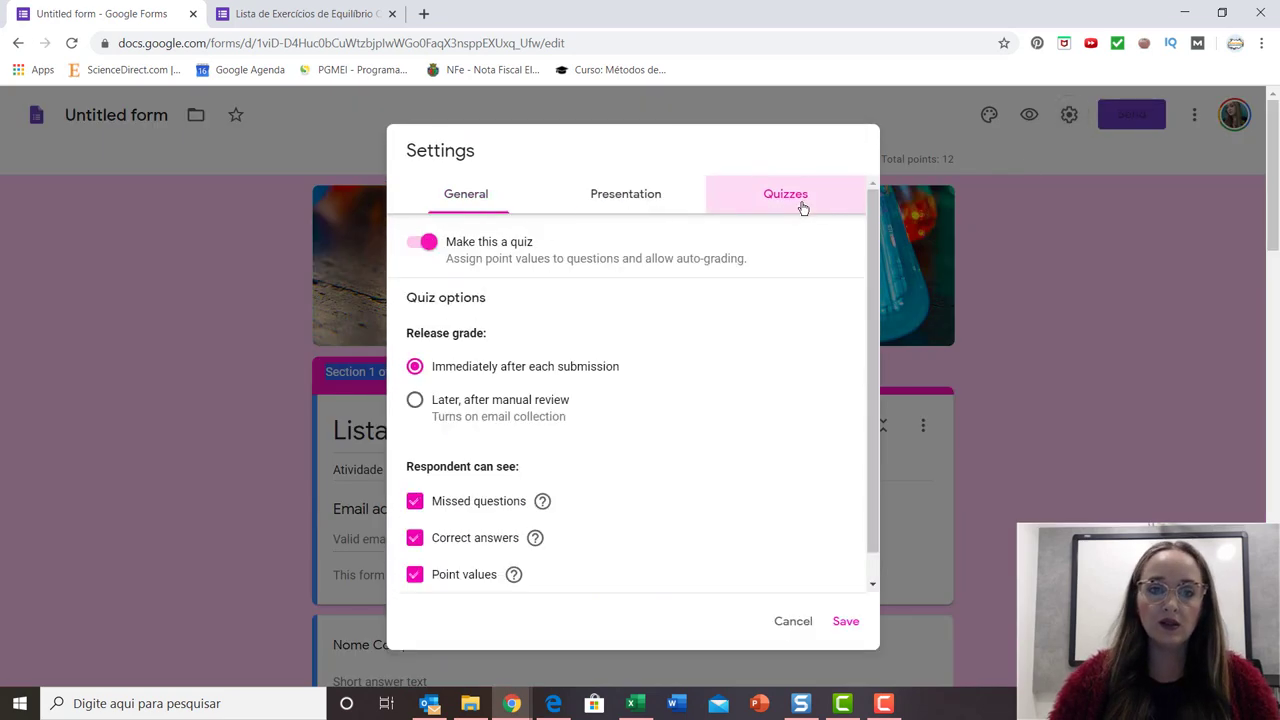
pyautogui.click(428, 248)
pyautogui.click(426, 245)
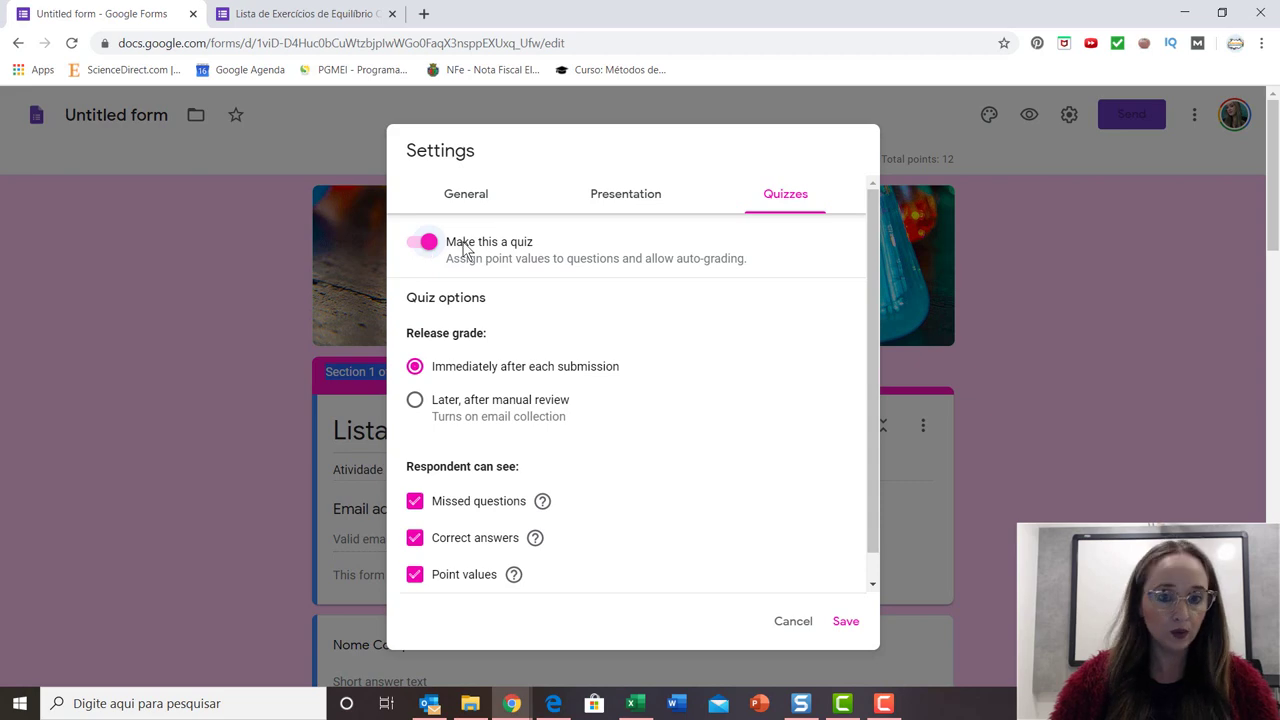
pyautogui.click(846, 622)
pyautogui.scroll(-2, 1087, 457)
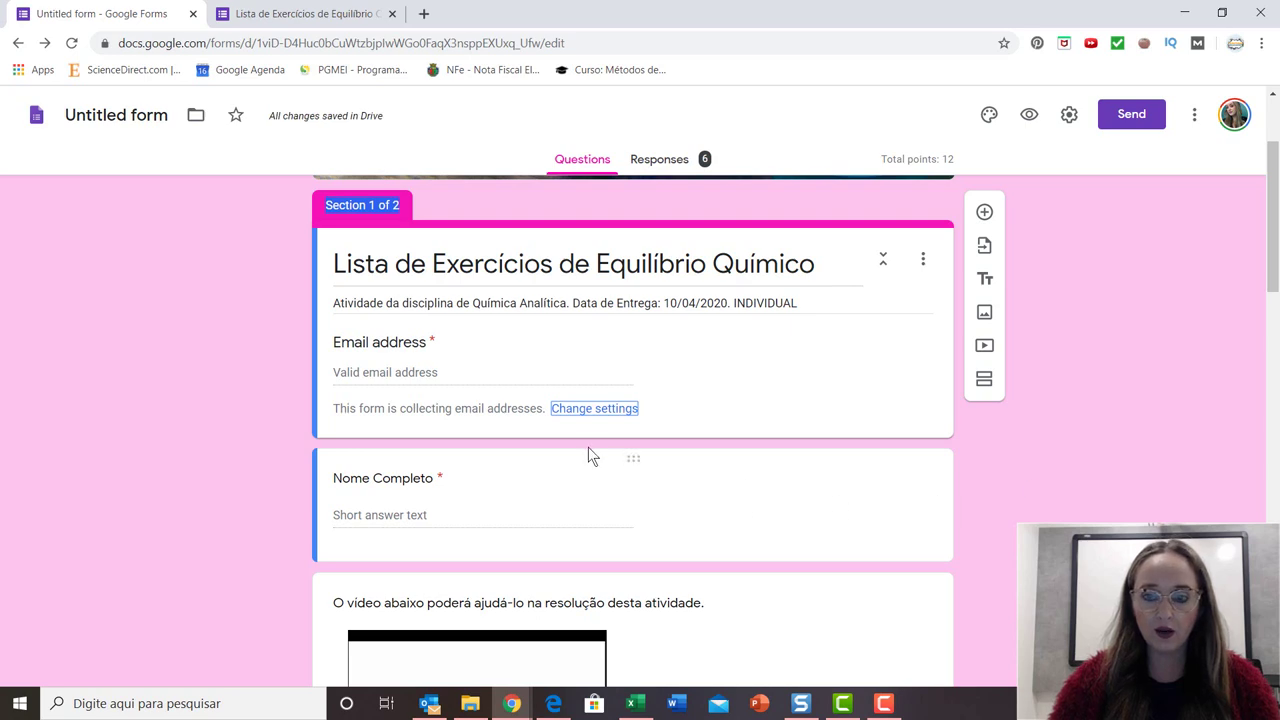
# Check the Nome Completo short-answer question's answer key and leave it at 0 points.
pyautogui.scroll(-3, 620, 500)
pyautogui.scroll(3, 592, 500)
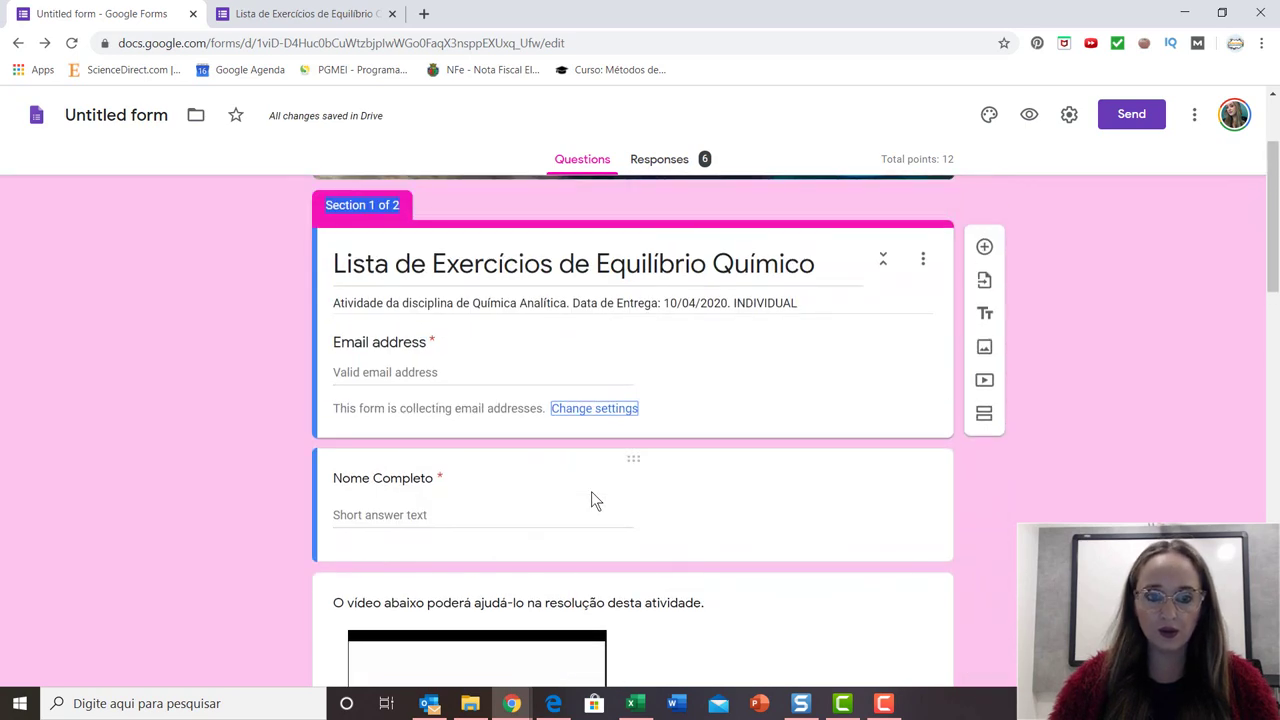
pyautogui.scroll(2, 591, 491)
pyautogui.scroll(-2, 590, 583)
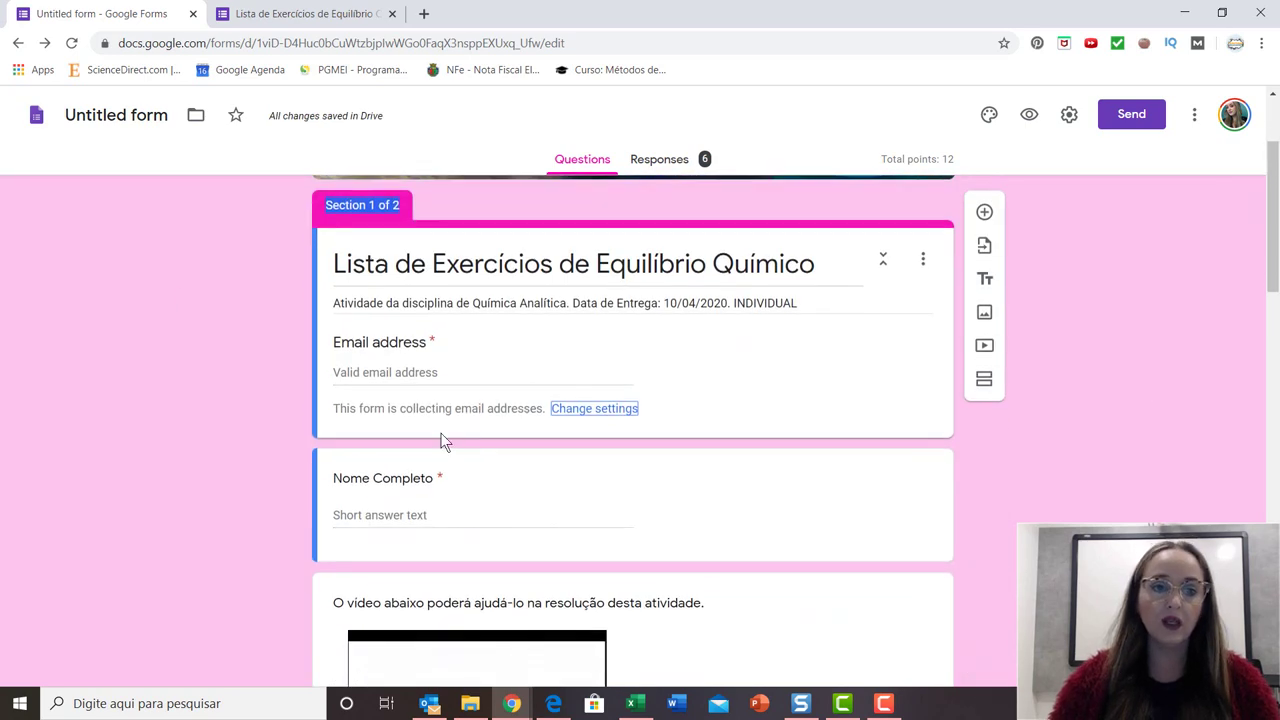
pyautogui.click(466, 306)
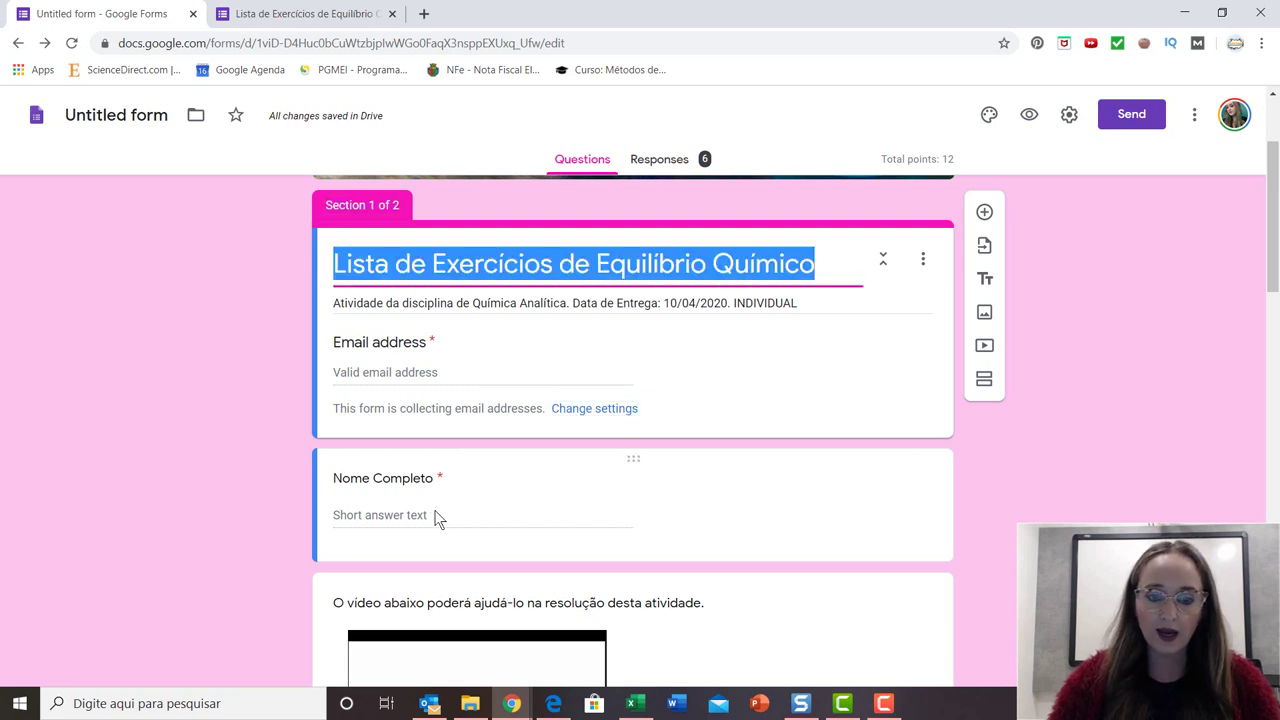
pyautogui.click(397, 498)
pyautogui.scroll(-2, 683, 537)
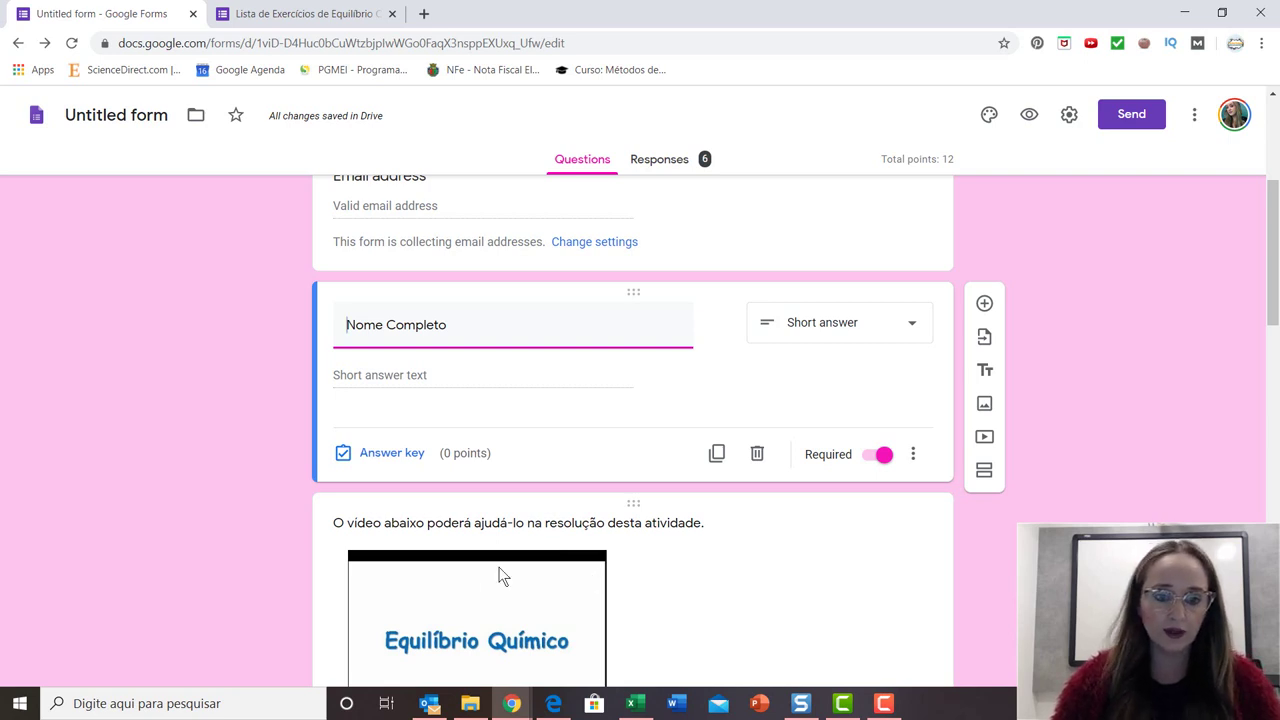
pyautogui.click(388, 454)
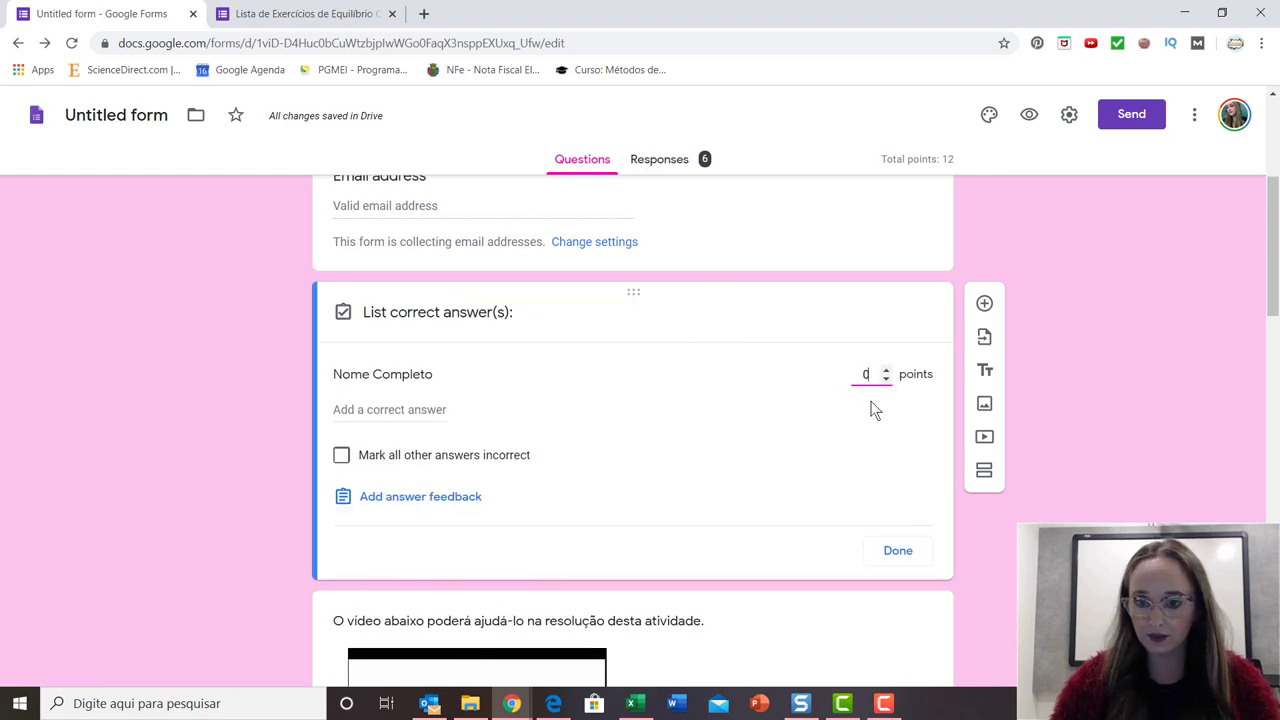
pyautogui.click(898, 553)
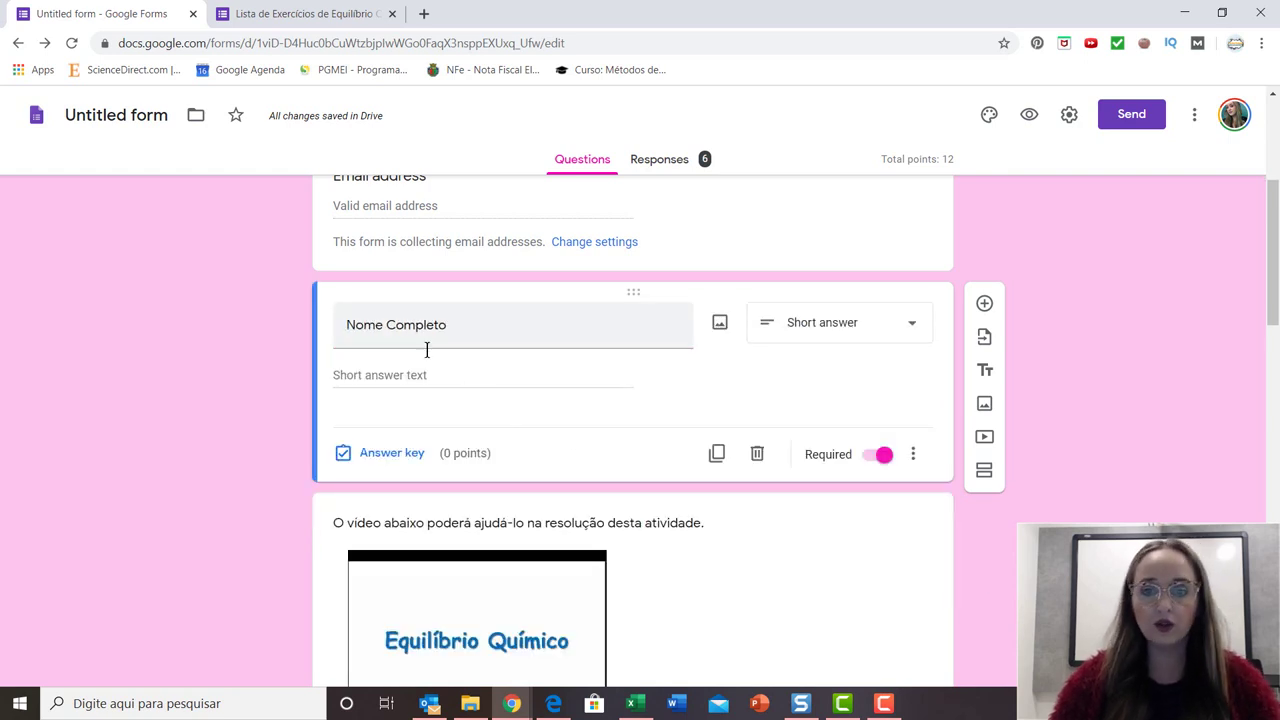
pyautogui.scroll(-2, 416, 363)
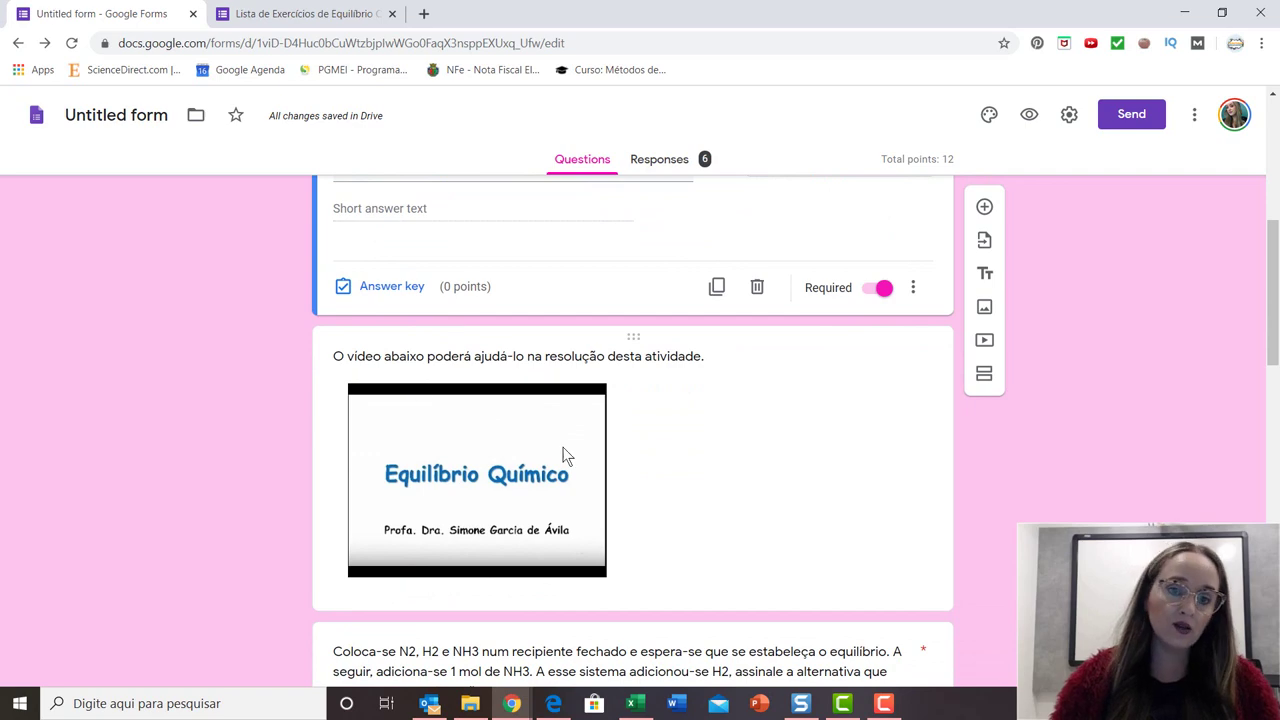
# Make 'Não houve alteração alteração' the sole correct N2/H2/NH3 answer, worth 2 points.
pyautogui.scroll(-3, 740, 474)
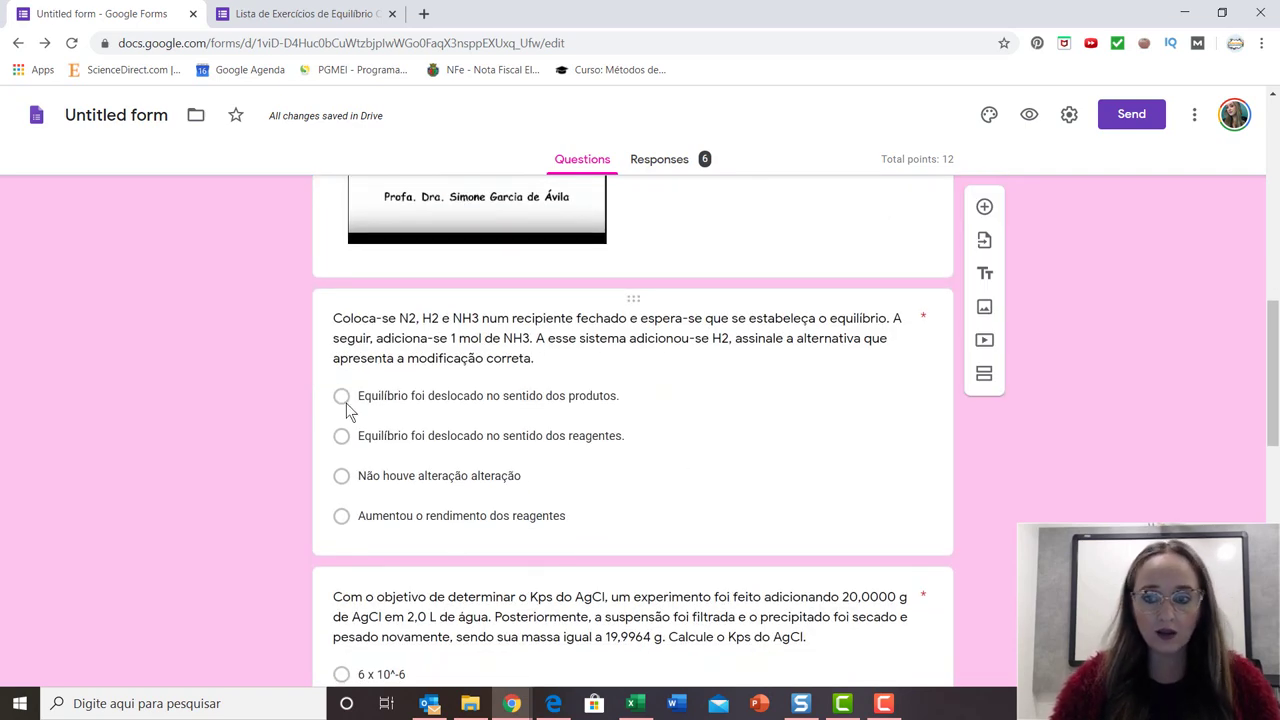
pyautogui.click(636, 347)
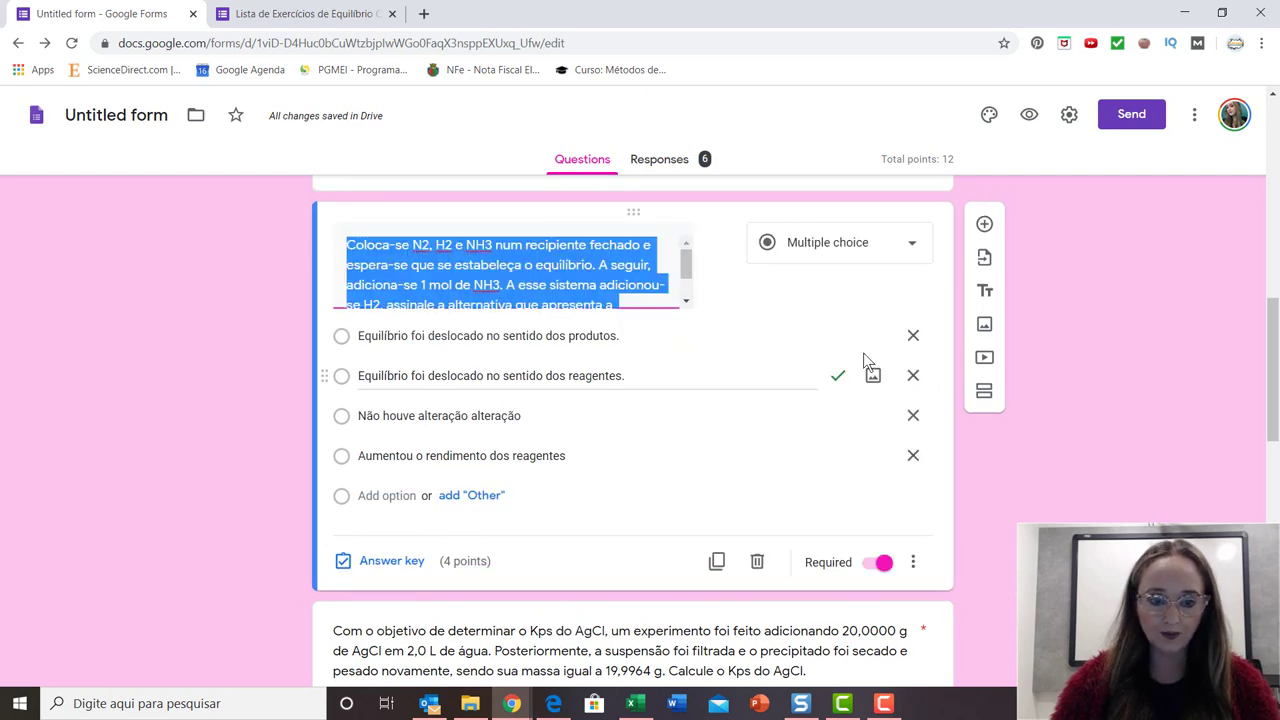
pyautogui.click(412, 562)
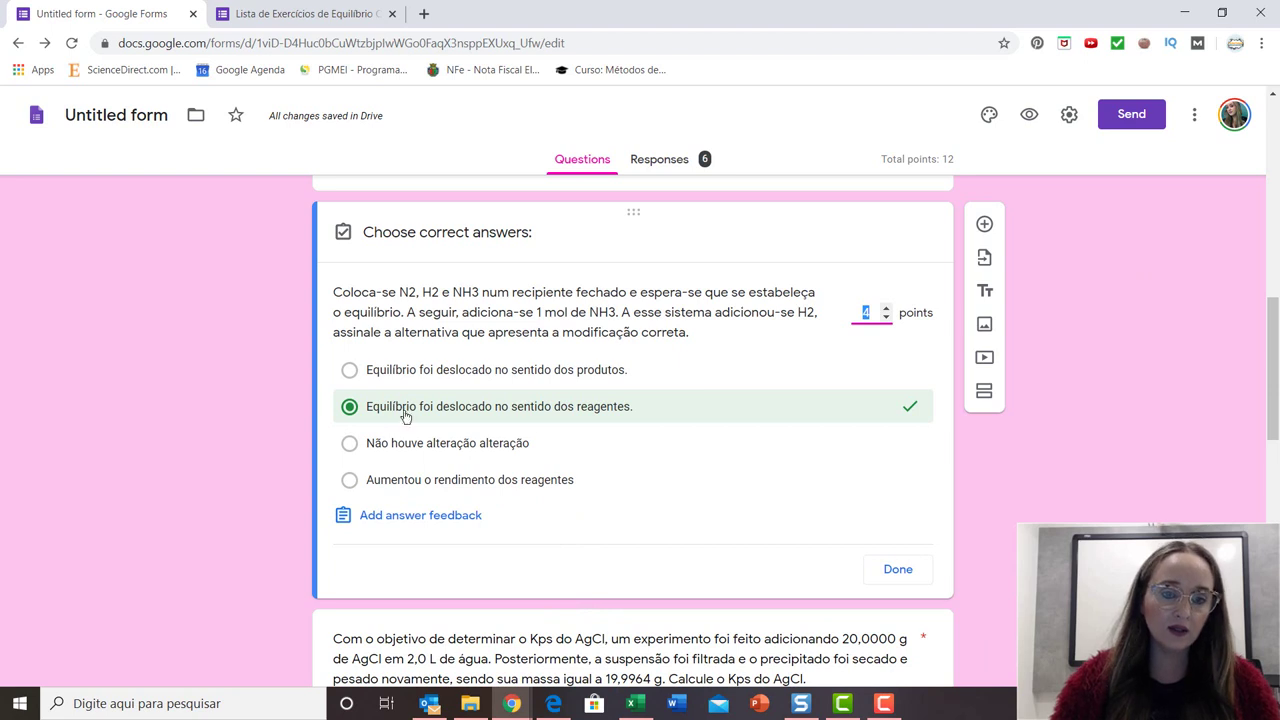
pyautogui.click(393, 450)
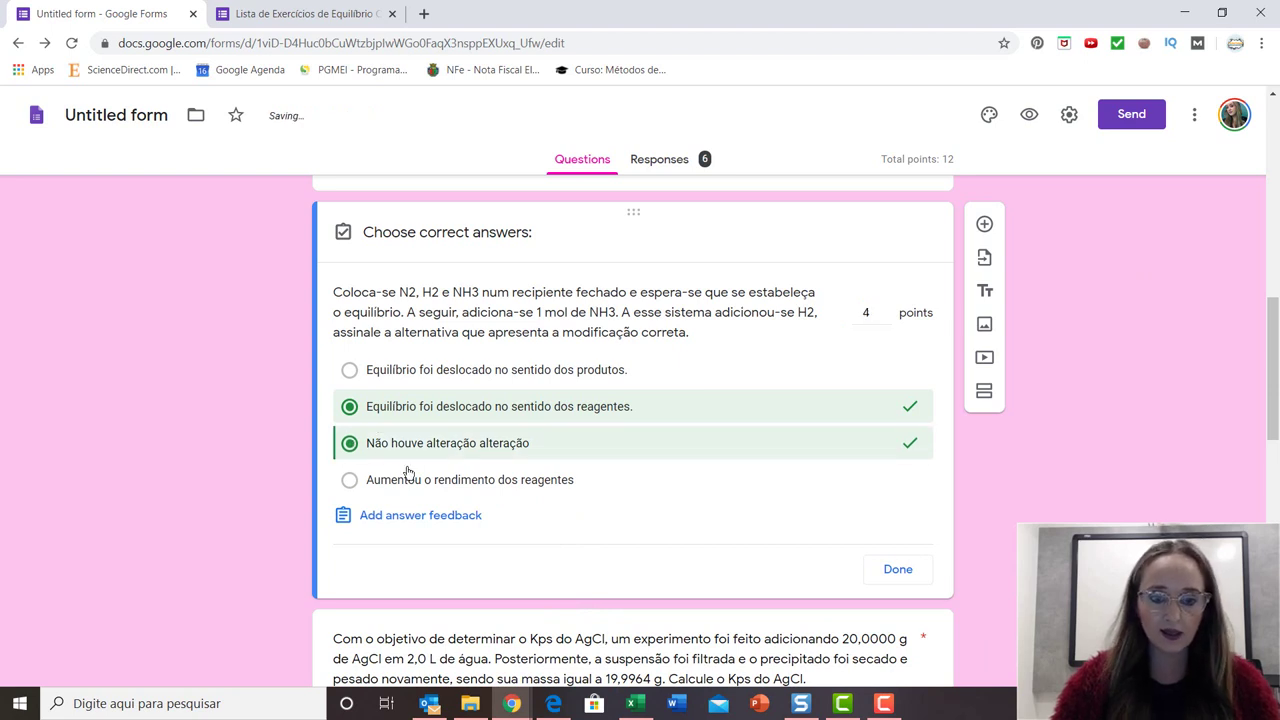
pyautogui.click(350, 407)
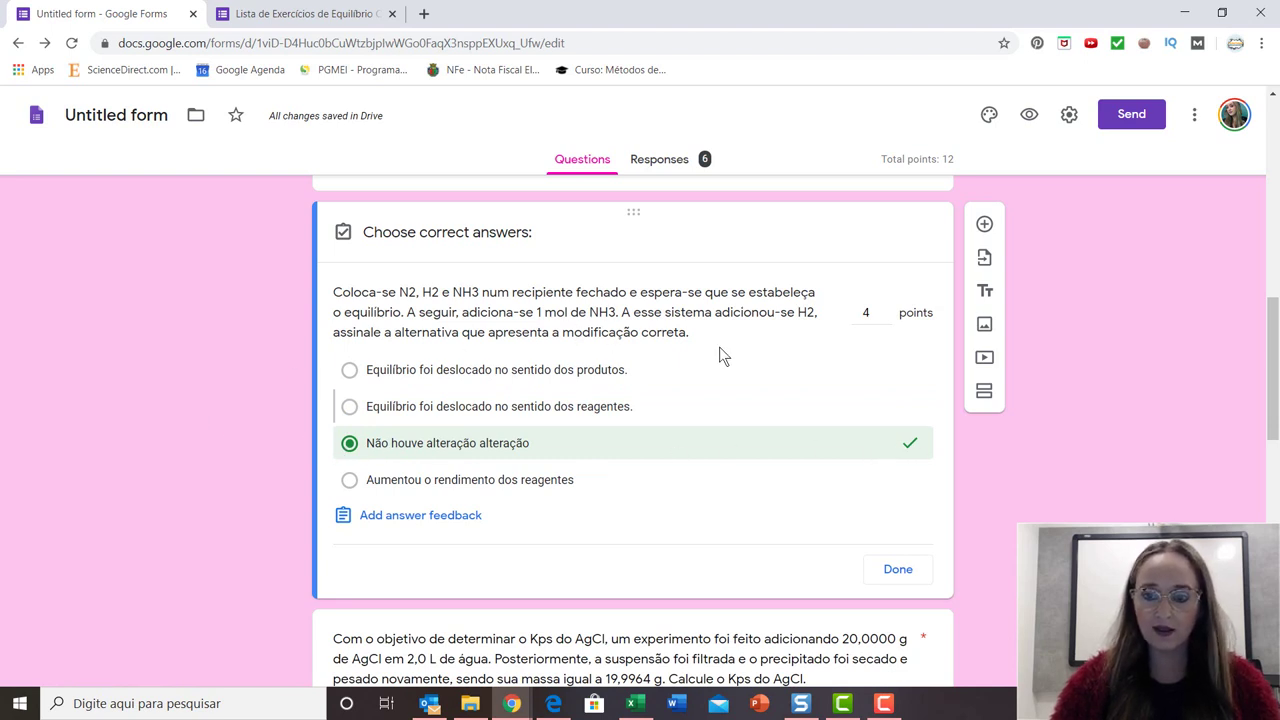
pyautogui.click(868, 313)
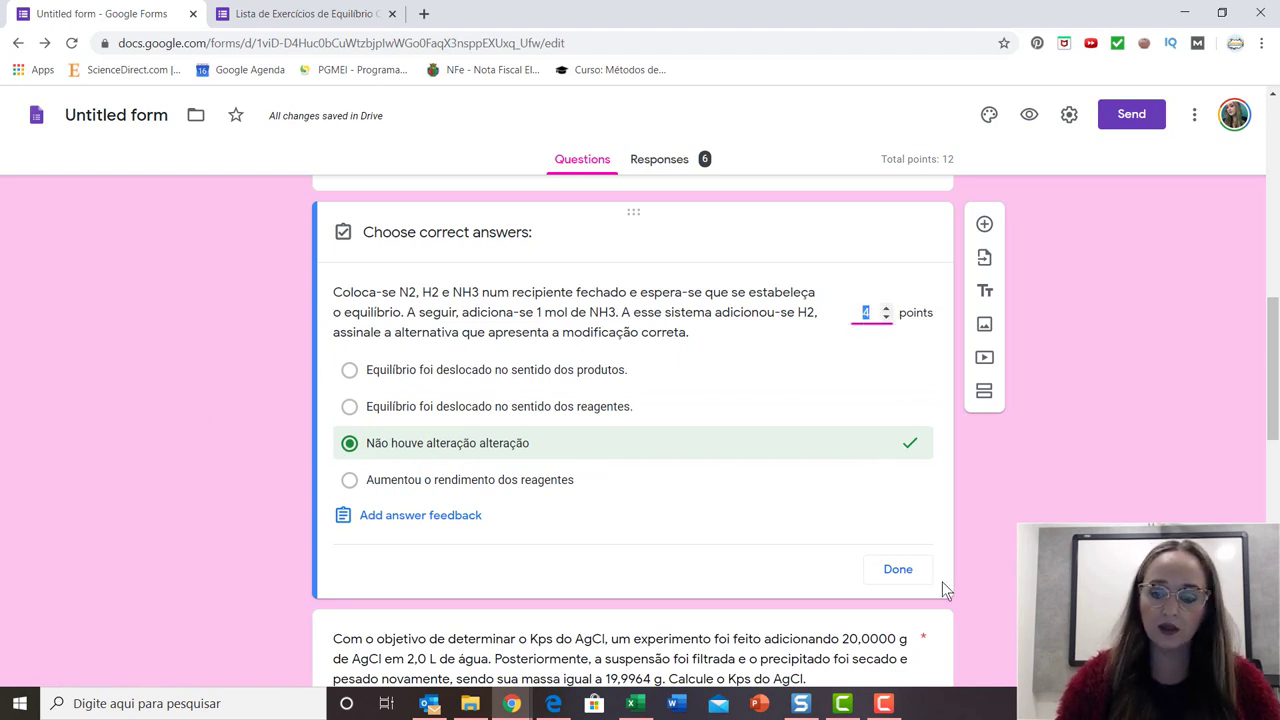
pyautogui.write('2')
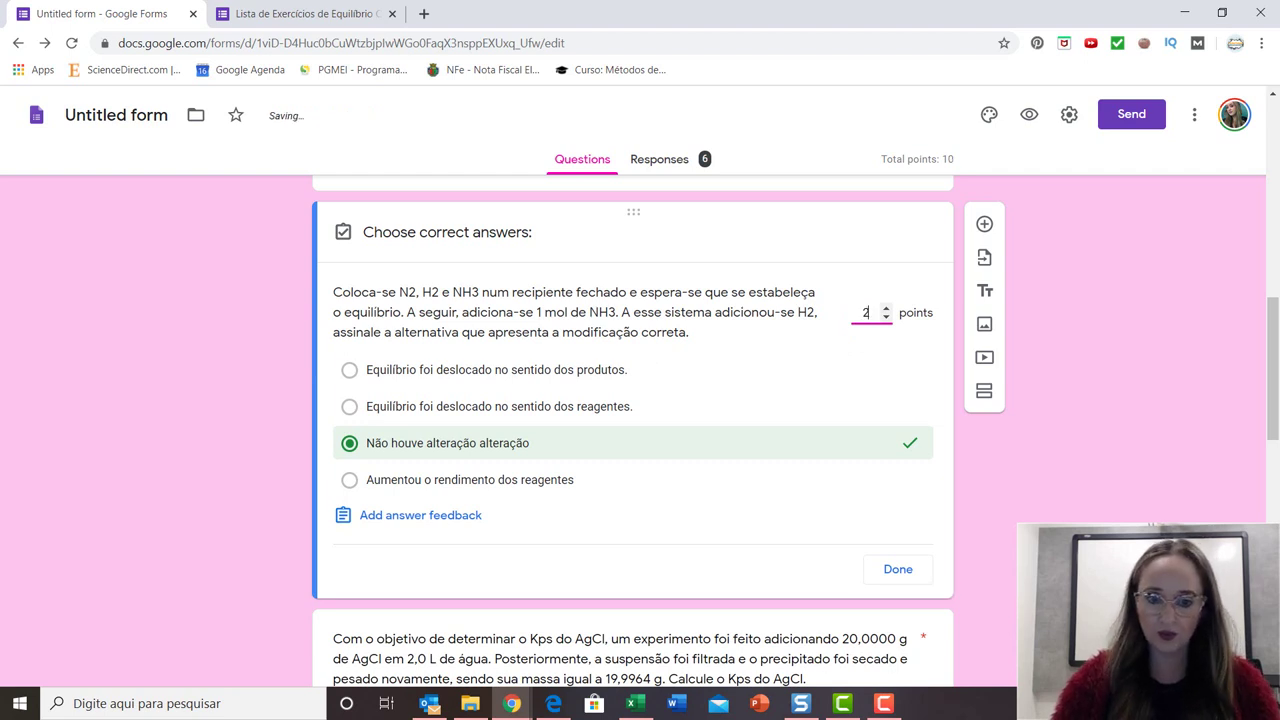
pyautogui.click(417, 519)
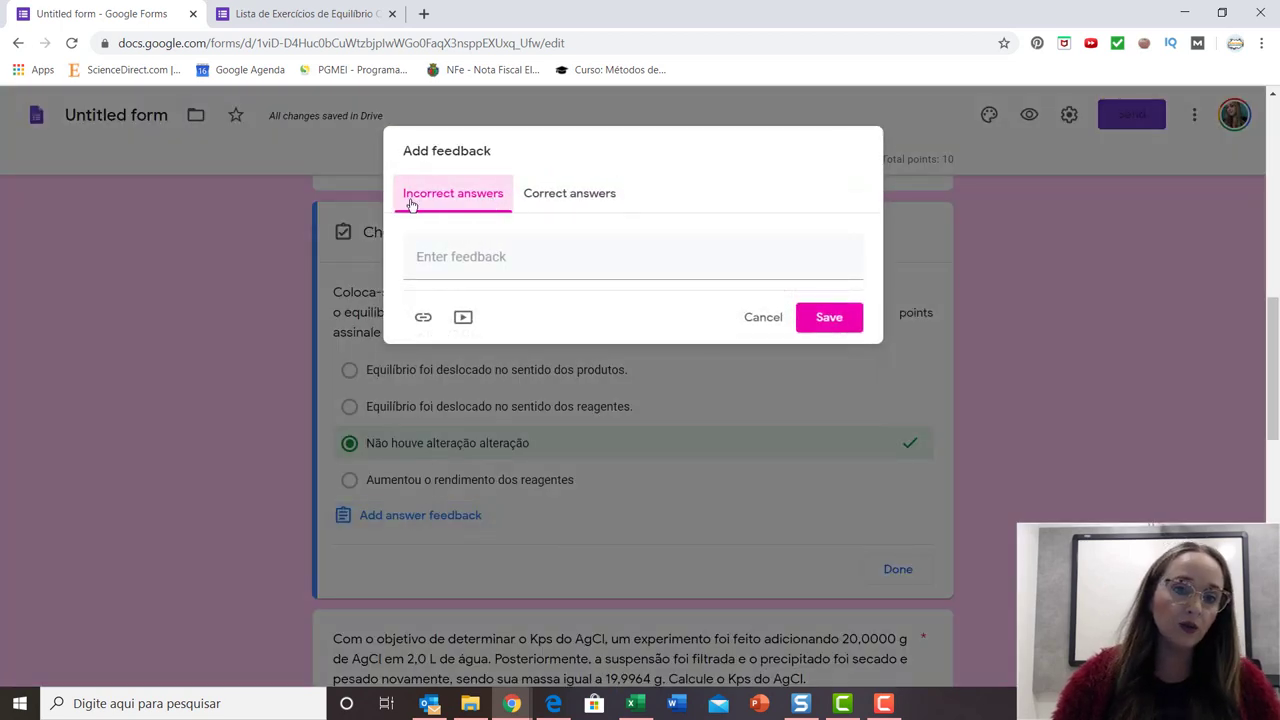
# Save feedback 'ddddddddddddddddd' for incorrect and 'sssssssssssssssss' for correct answers.
pyautogui.click(457, 268)
pyautogui.write('ddd')
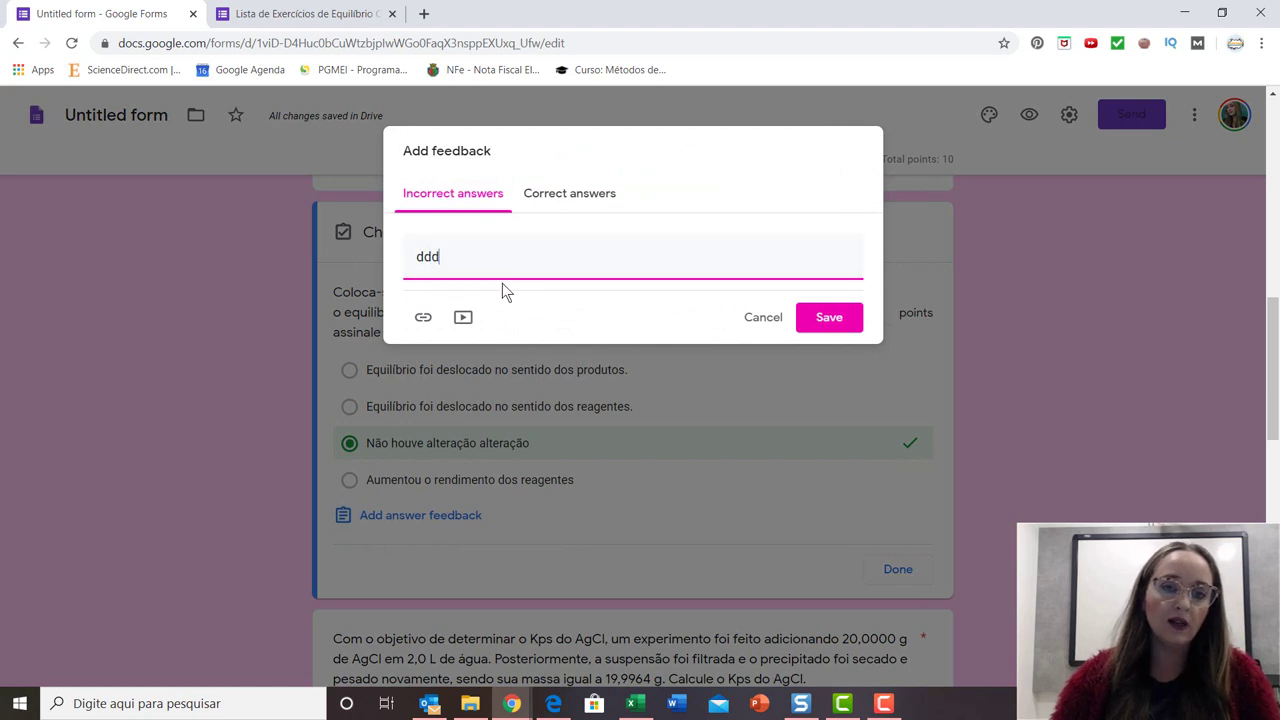
pyautogui.write('dddddddddddddd')
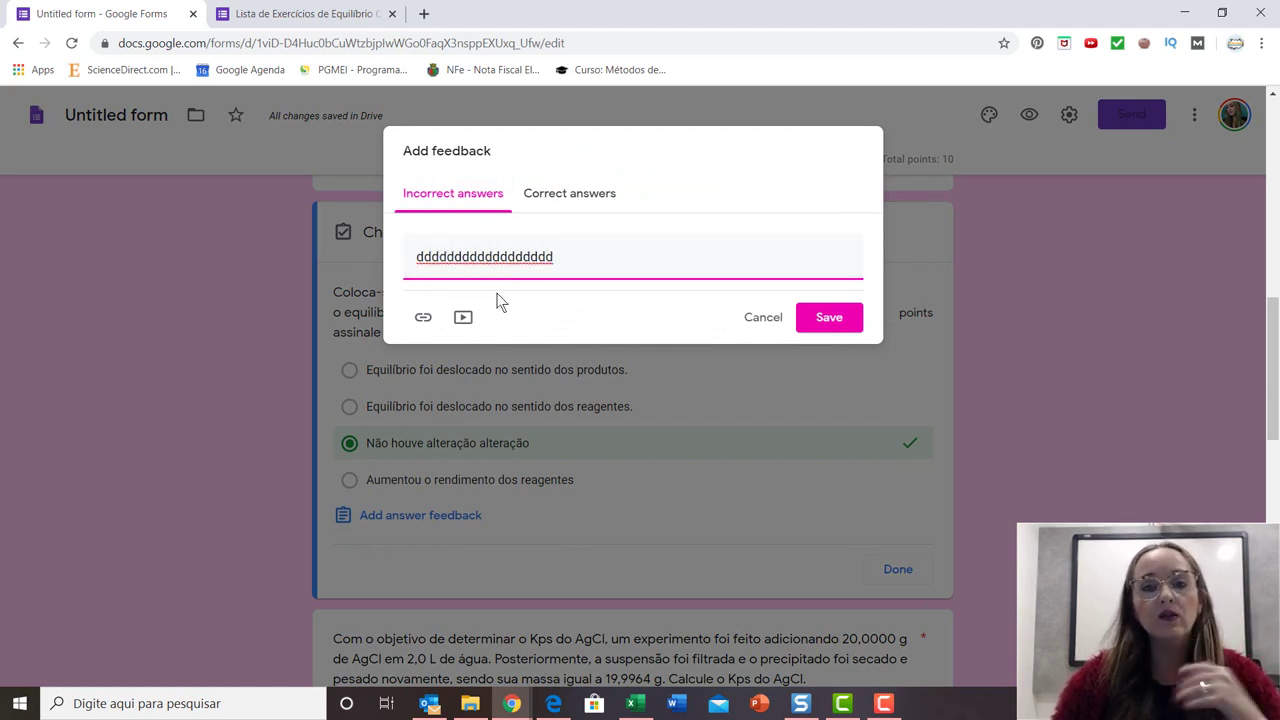
pyautogui.click(553, 194)
pyautogui.click(555, 258)
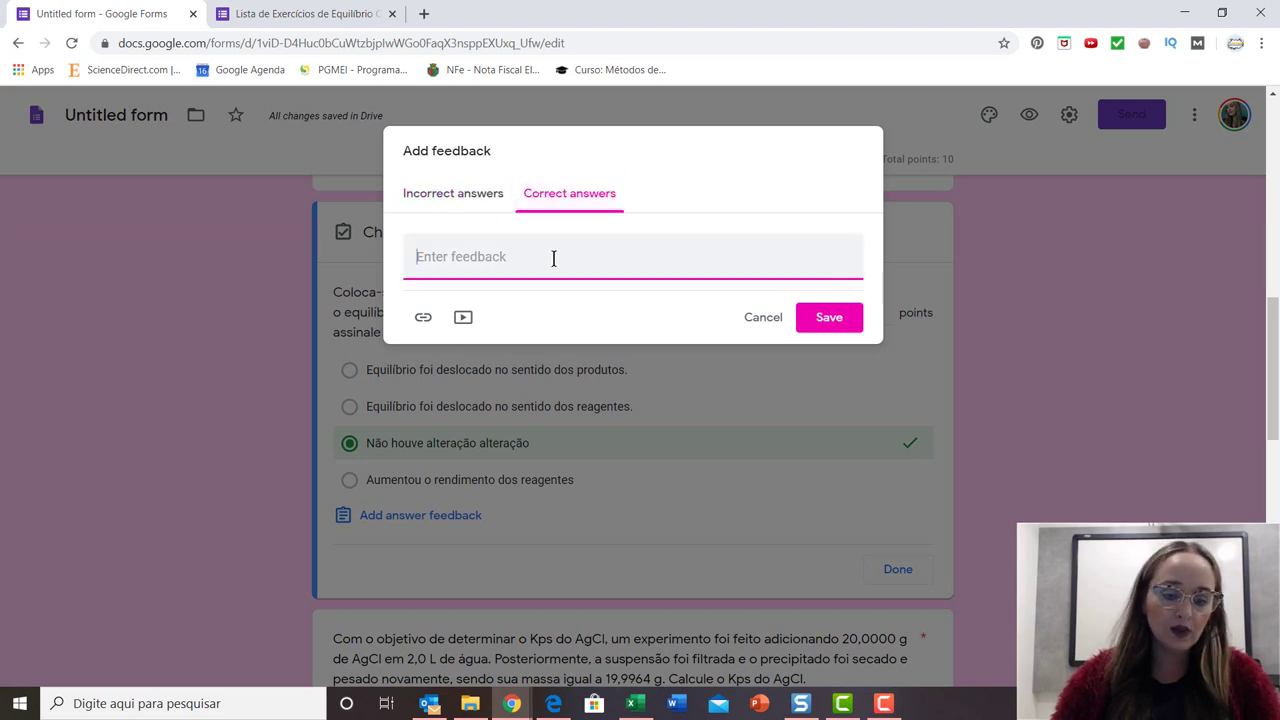
pyautogui.write('sssssssssssssssss')
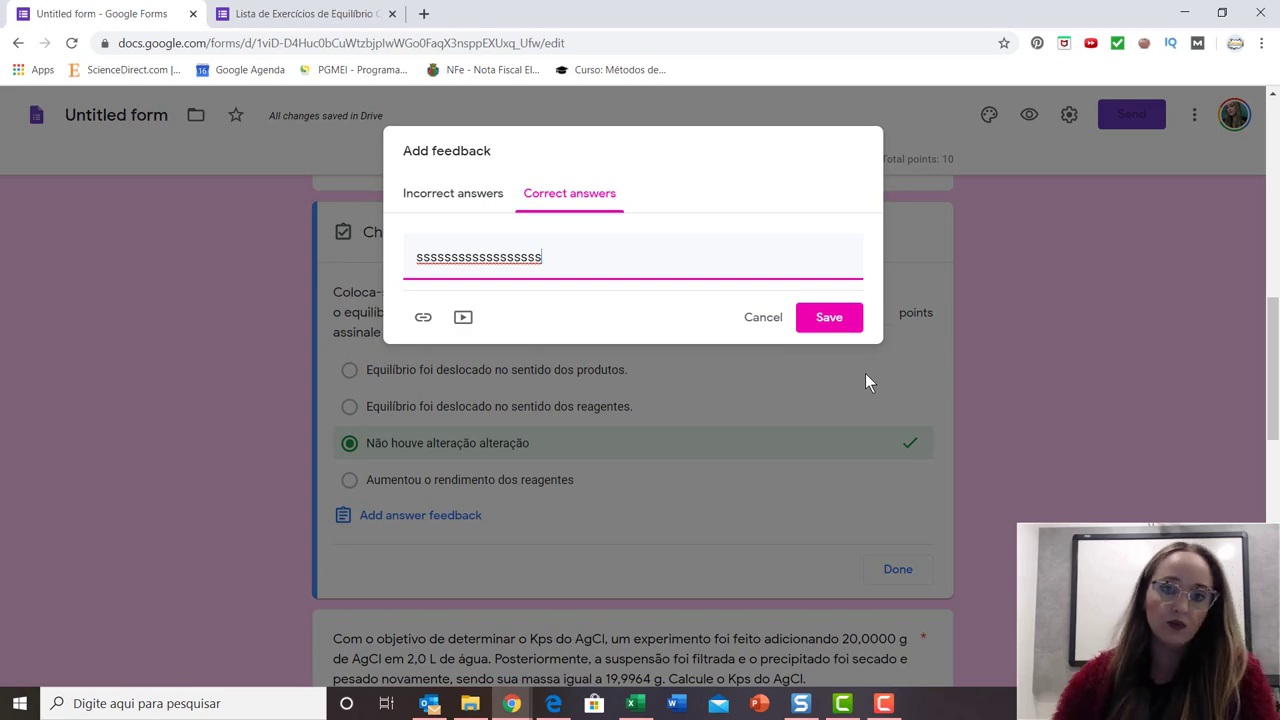
pyautogui.click(837, 317)
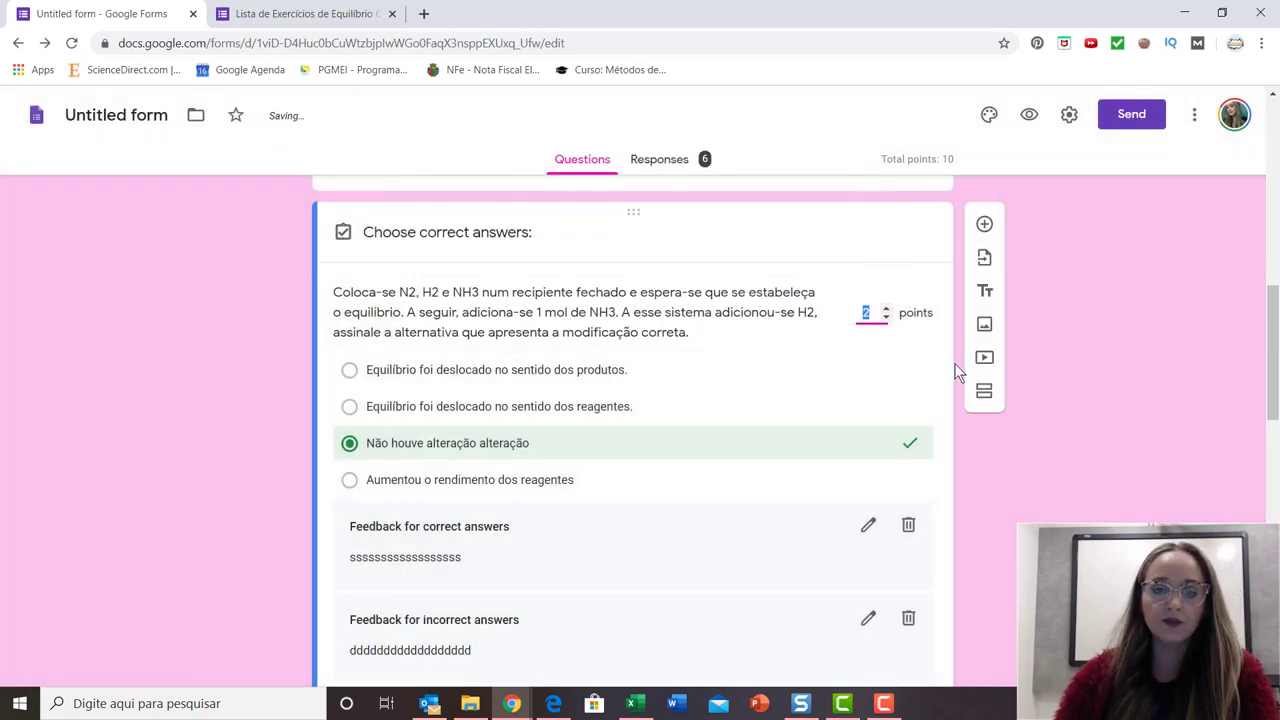
# Open the Kps of AgCl question's answer key and change its points to 2.
pyautogui.scroll(-2, 962, 370)
pyautogui.scroll(-3, 972, 390)
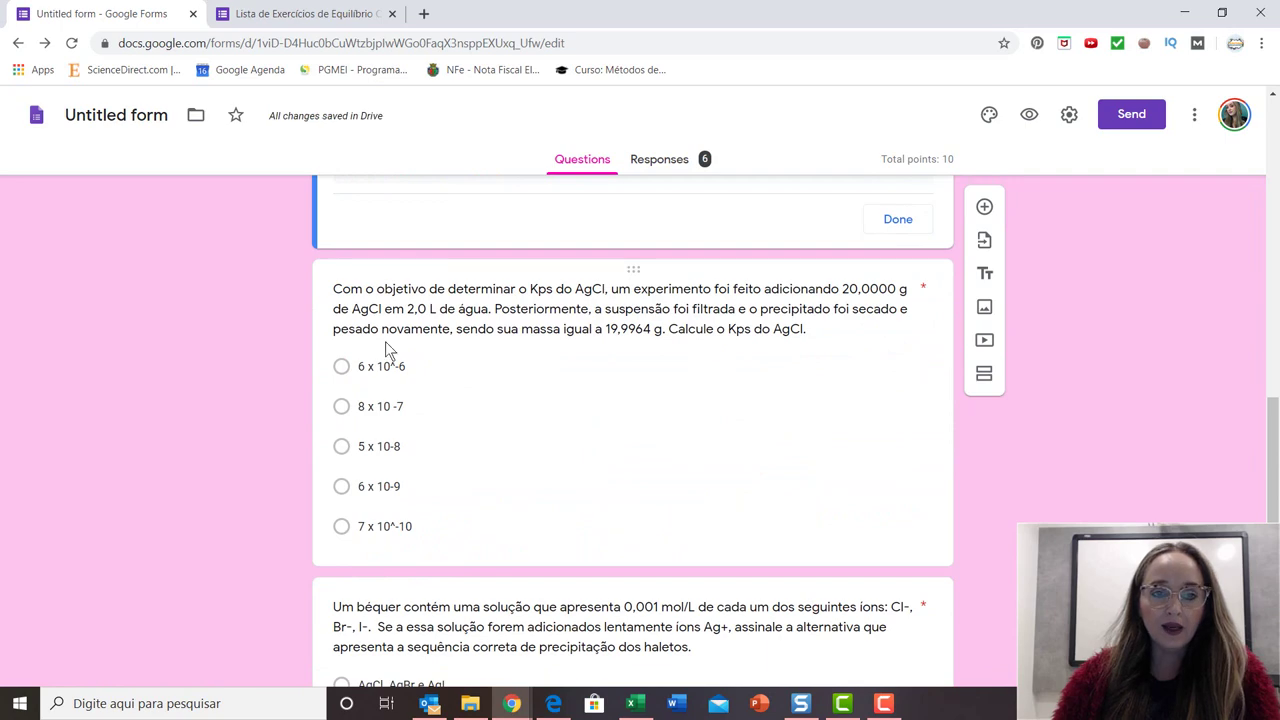
pyautogui.click(494, 406)
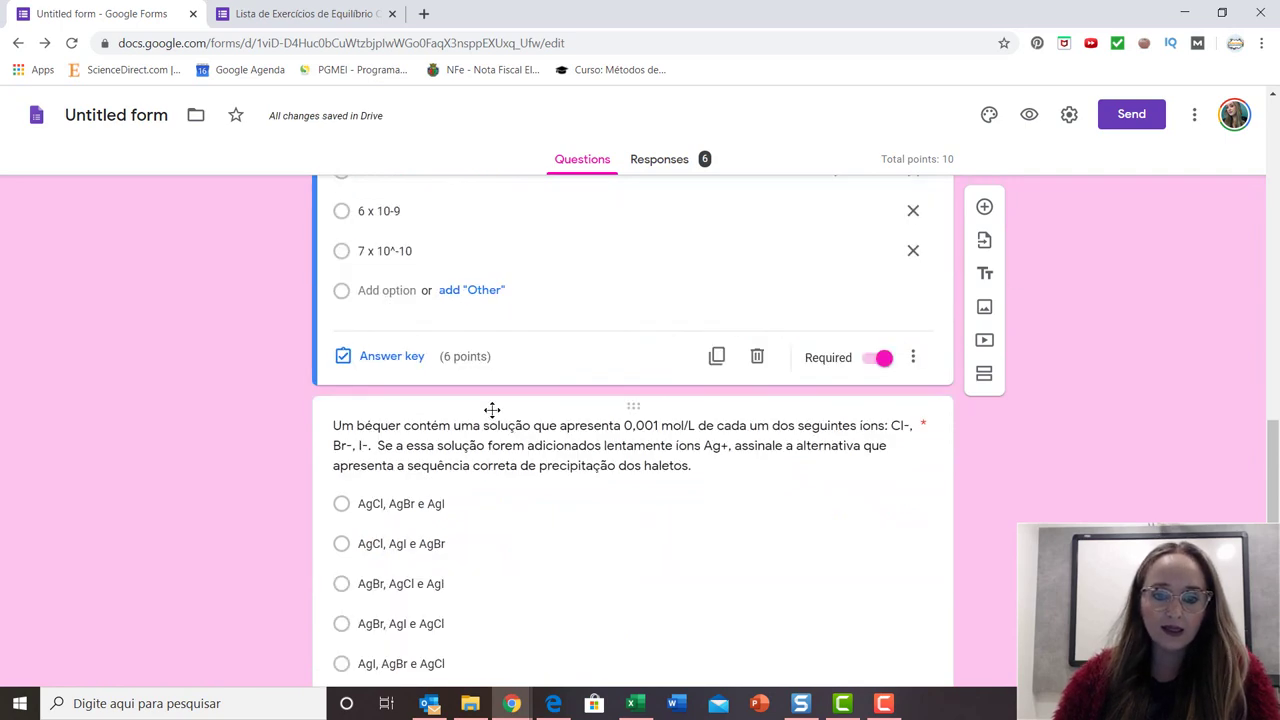
pyautogui.scroll(-3, 520, 470)
pyautogui.scroll(6, 546, 437)
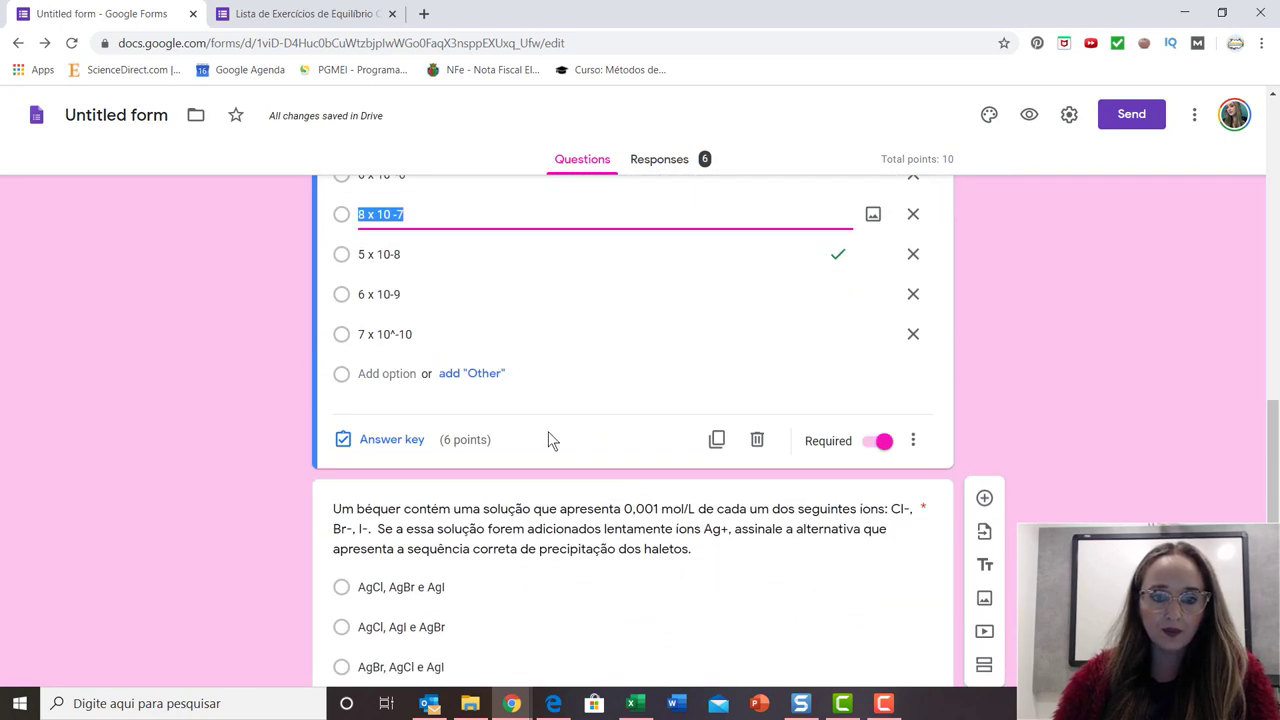
pyautogui.scroll(-2, 551, 440)
pyautogui.scroll(-2, 630, 430)
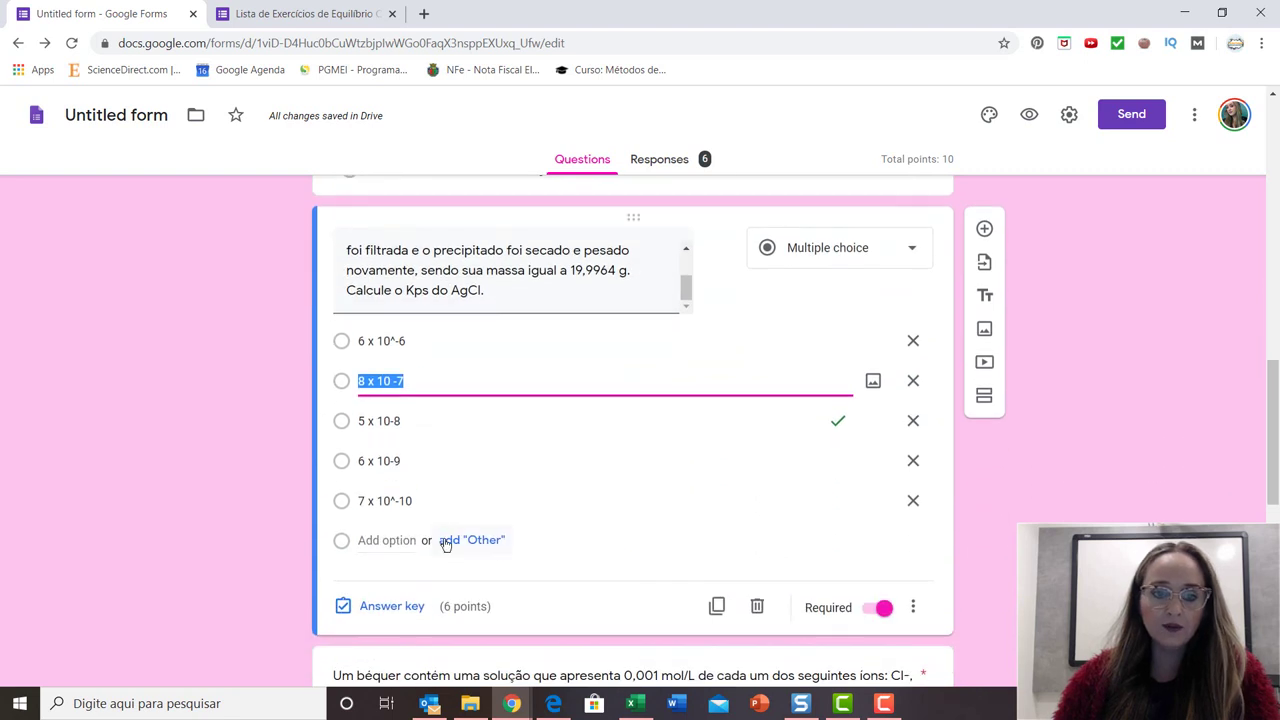
pyautogui.click(380, 606)
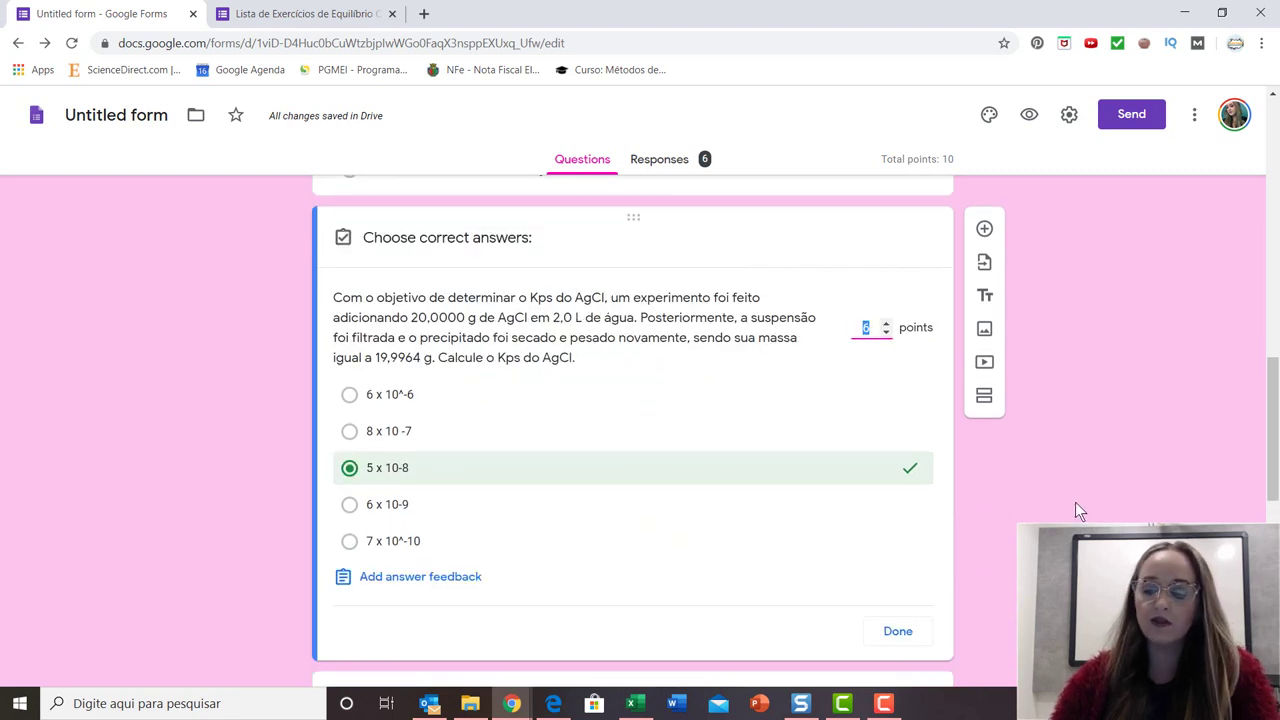
pyautogui.write('2')
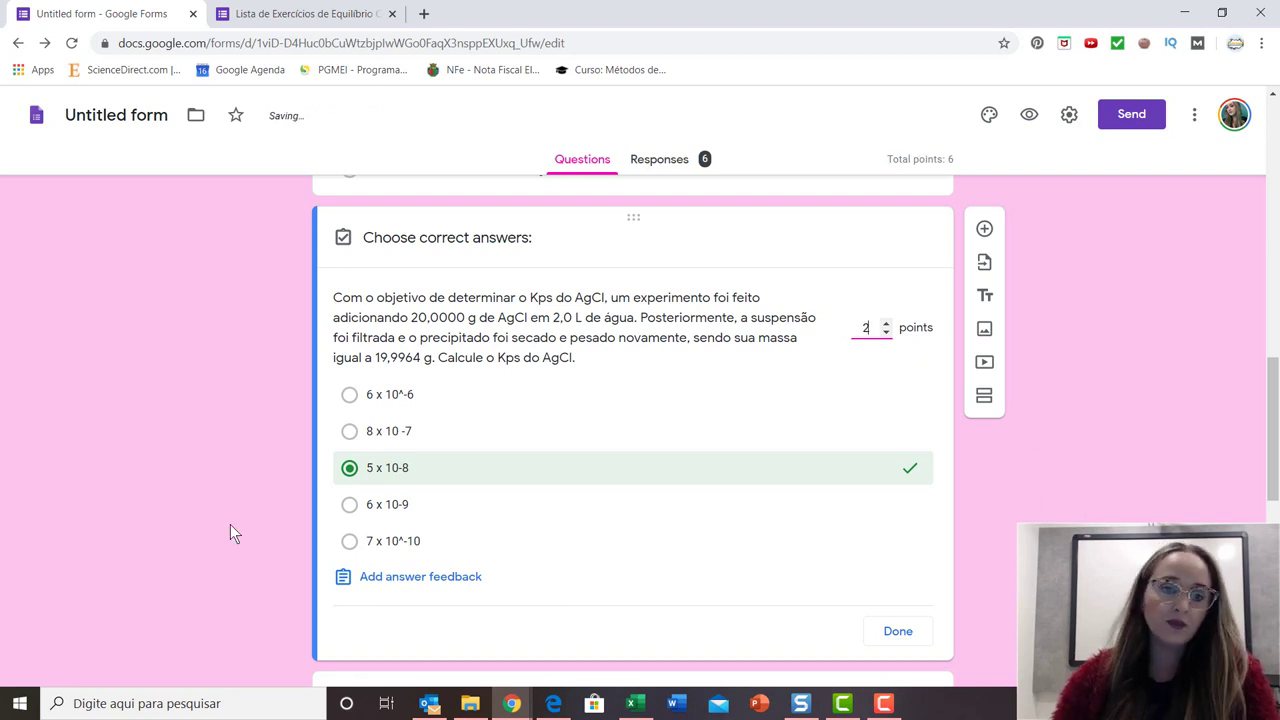
# Keep 5 x 10-8 marked as the correct Kps answer.
pyautogui.scroll(-1, 448, 520)
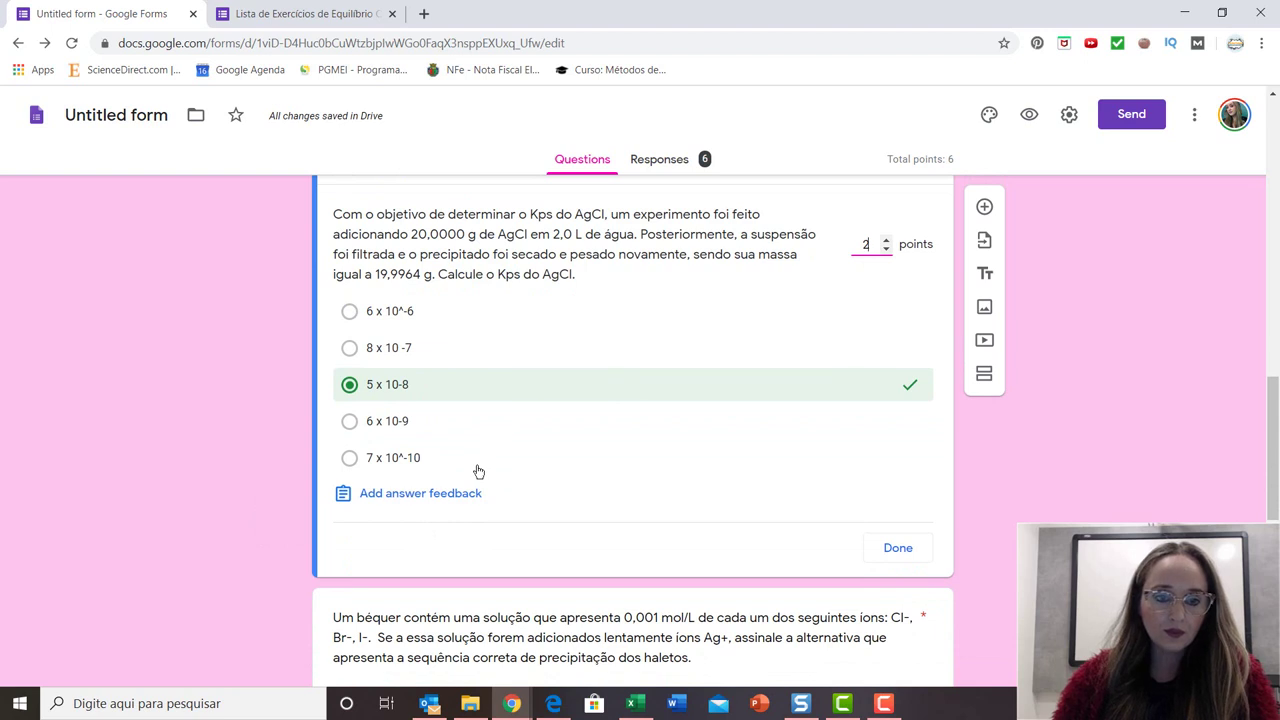
pyautogui.scroll(-1, 400, 440)
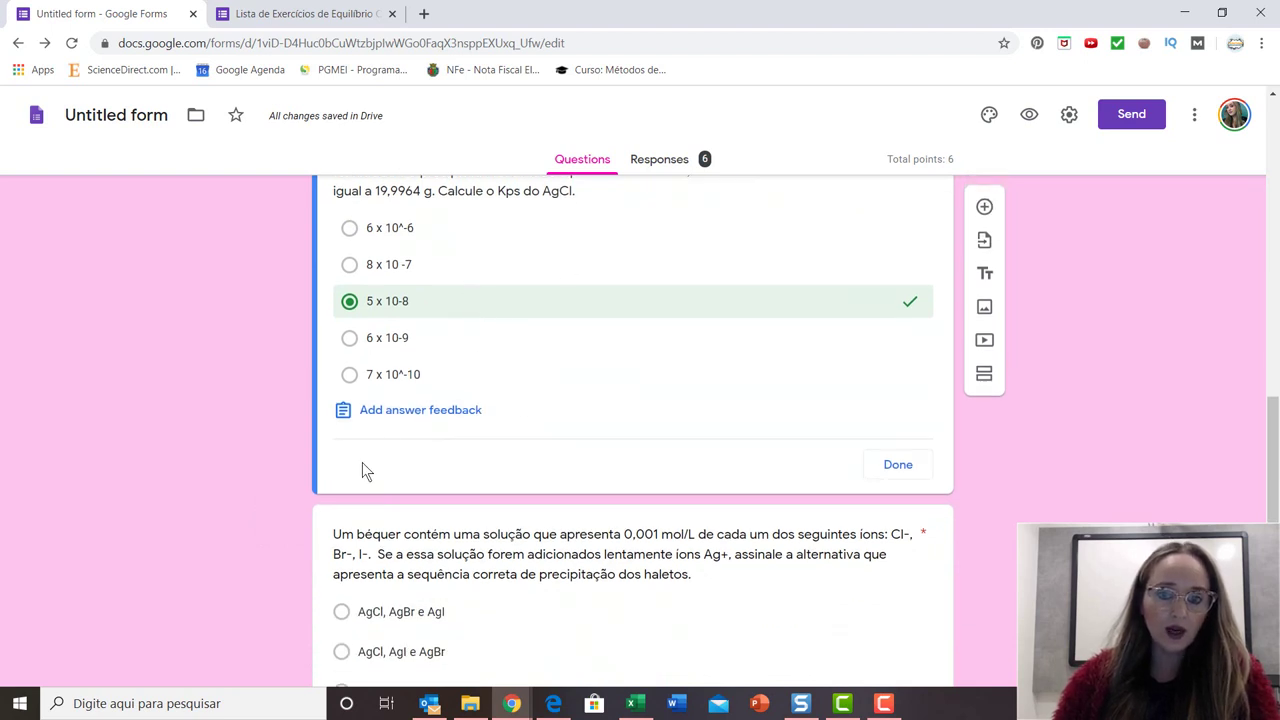
pyautogui.click(350, 305)
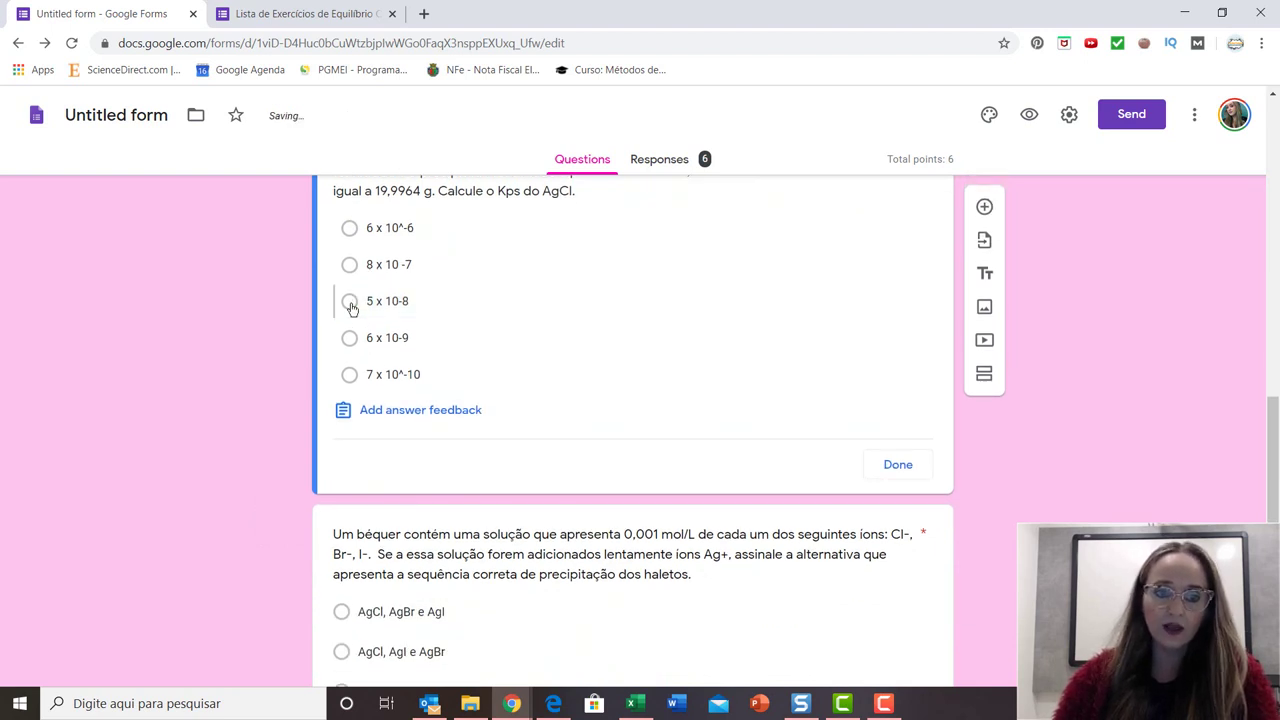
pyautogui.click(352, 307)
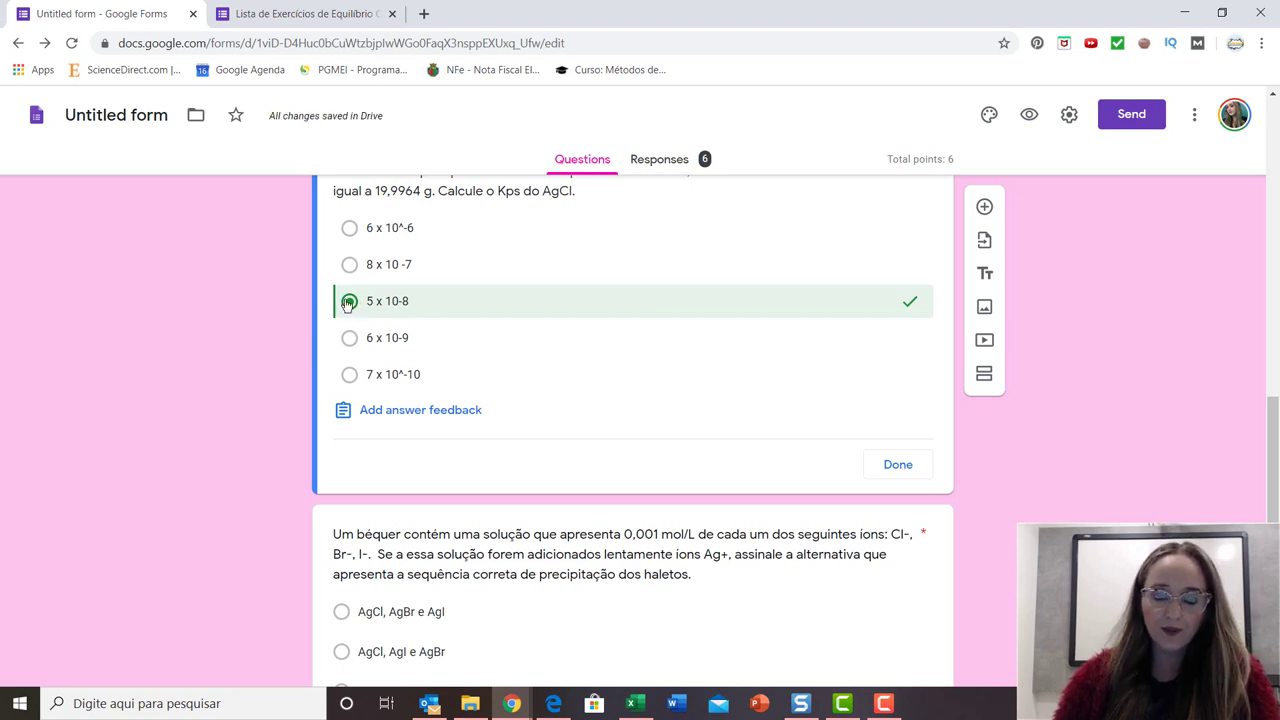
pyautogui.click(472, 410)
# Save feedback 'hhhhhhhhhhh' for incorrect and 'hhhhhhhhhhhhhhh' for correct Kps answers.
pyautogui.click(462, 256)
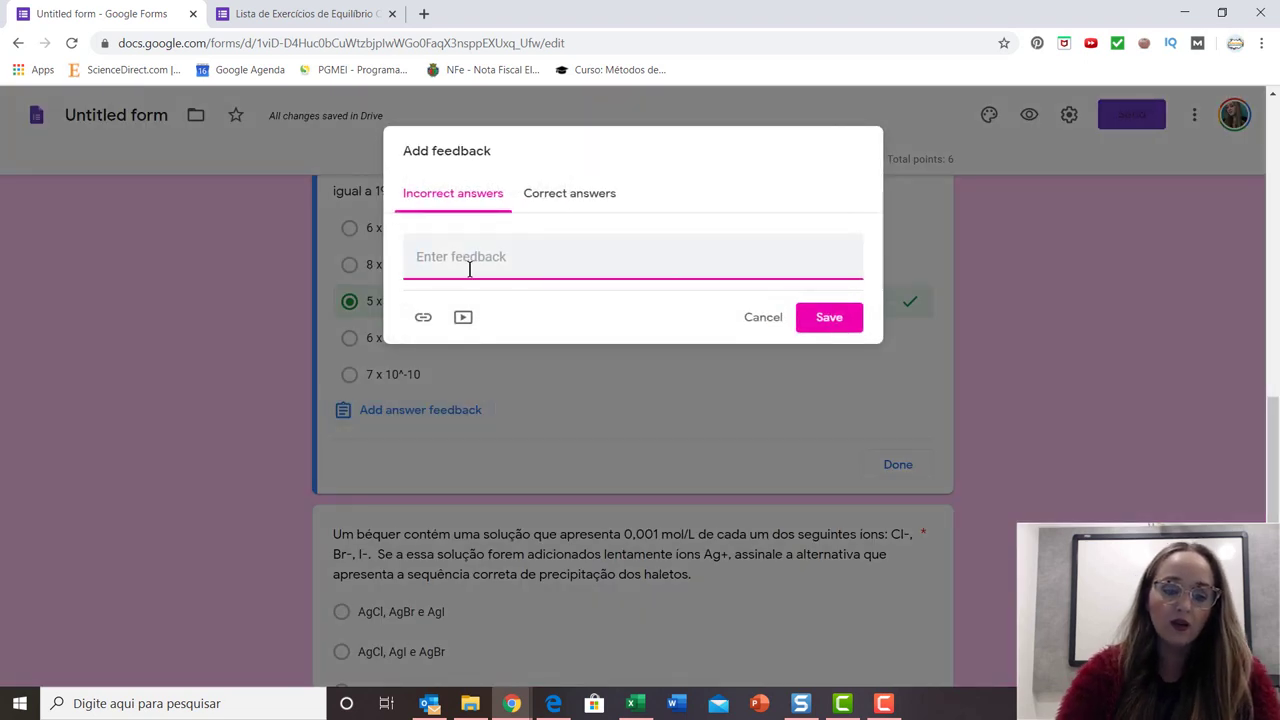
pyautogui.write('hhhhhhhhhhhh')
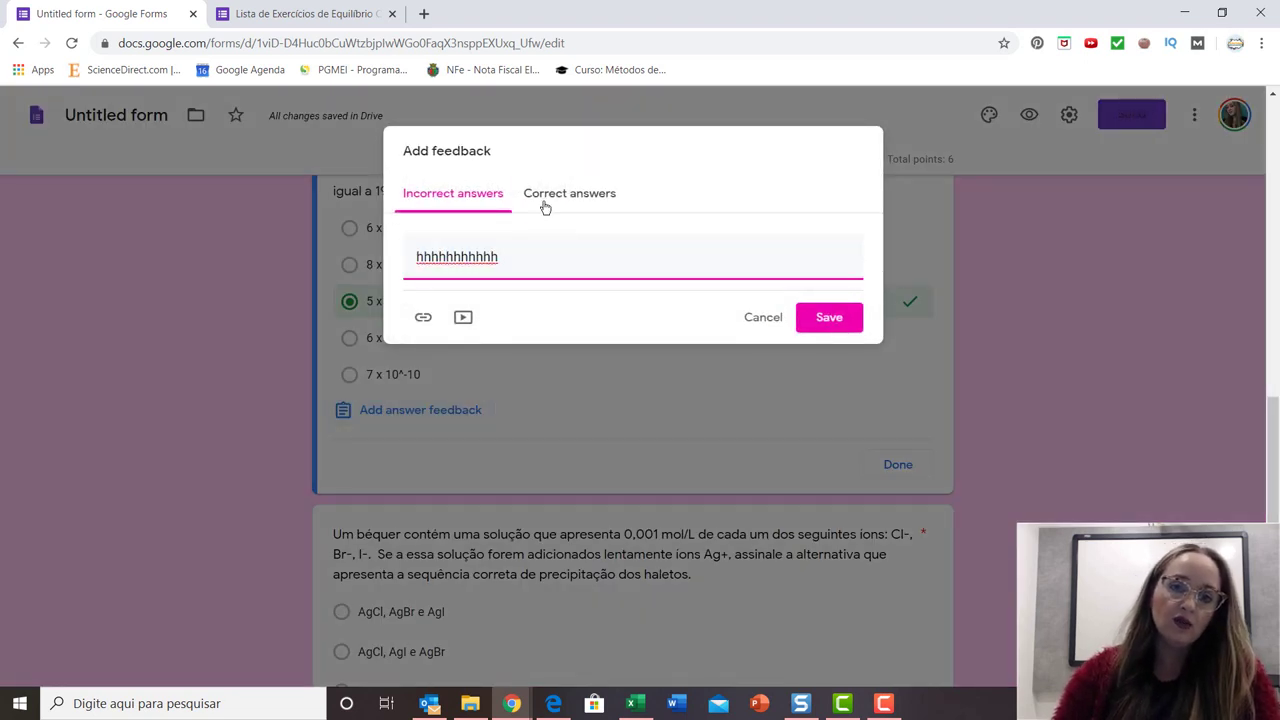
pyautogui.click(548, 200)
pyautogui.click(475, 258)
pyautogui.write('hhhhhhhhhhhhhhhhh')
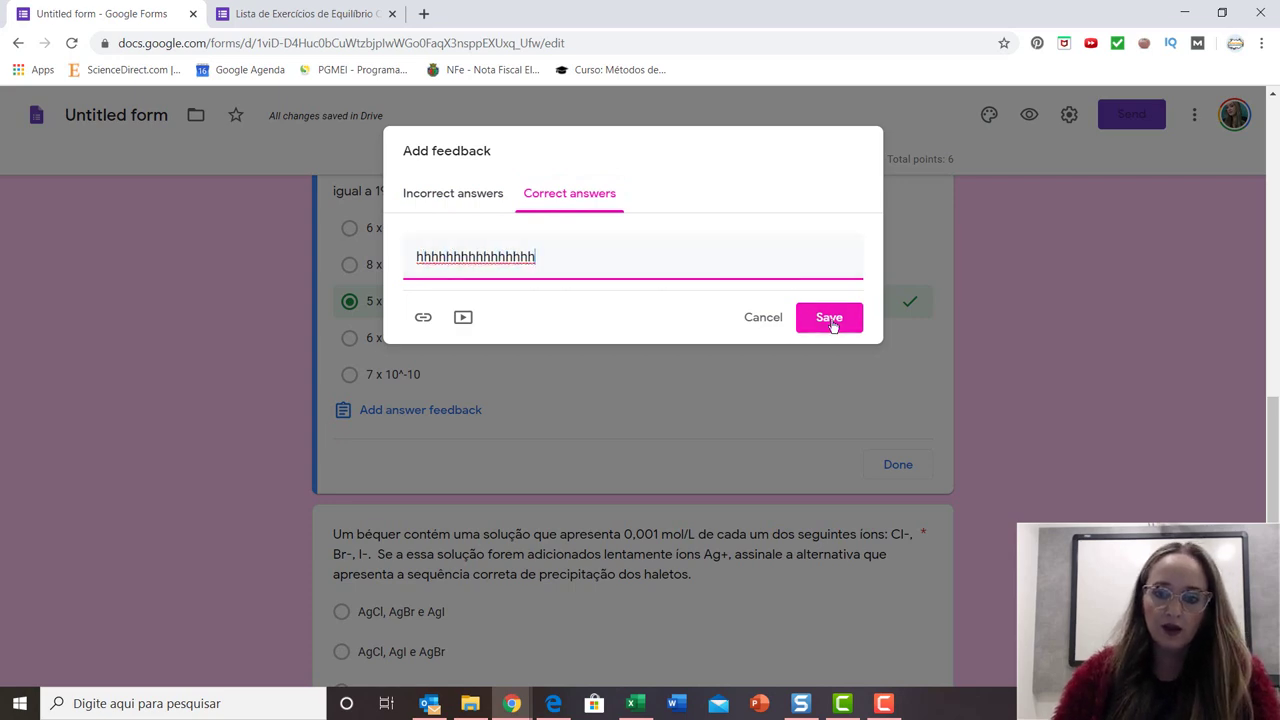
pyautogui.click(829, 317)
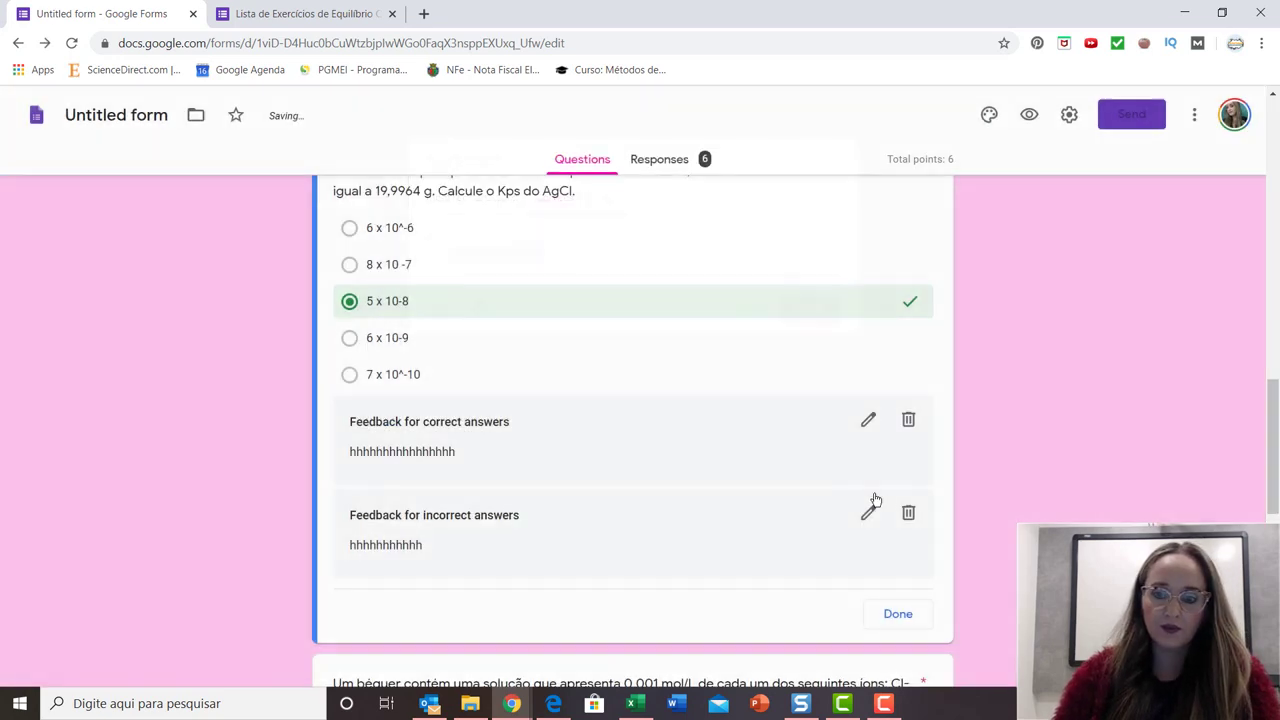
# Close the Kps answer key and scroll through the form to review it.
pyautogui.scroll(-1, 832, 520)
pyautogui.click(908, 538)
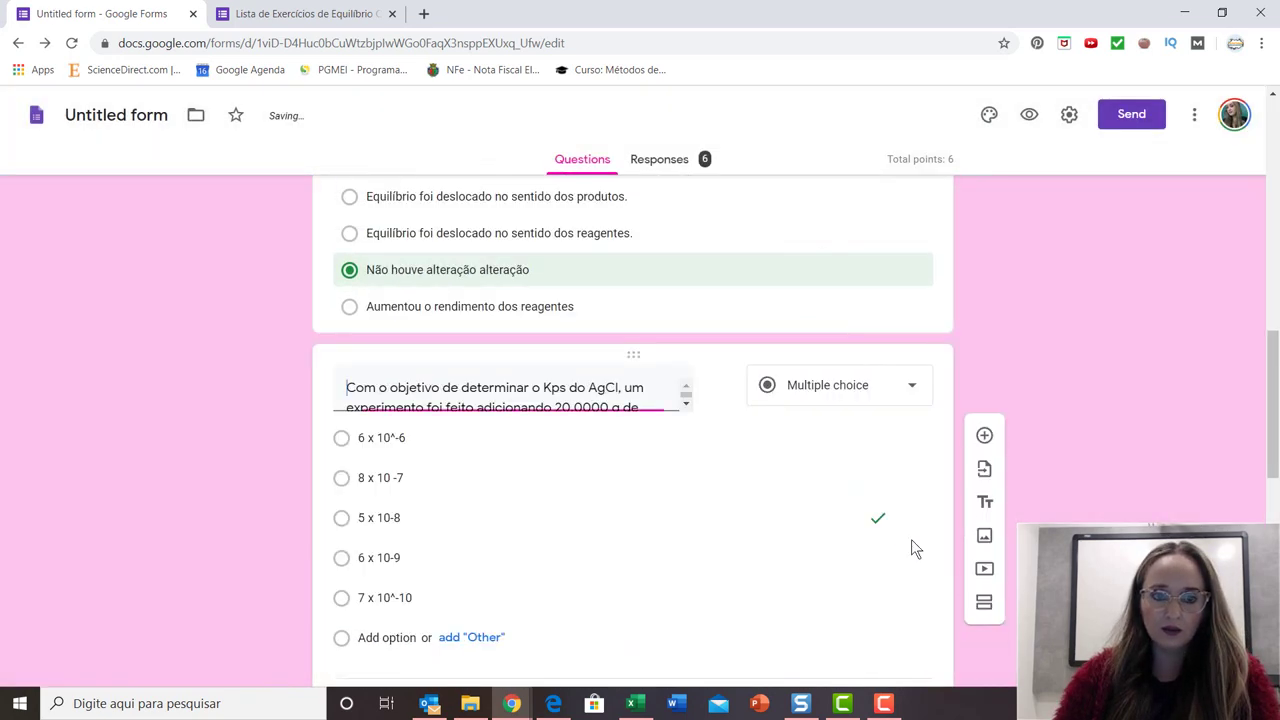
pyautogui.scroll(-3, 587, 413)
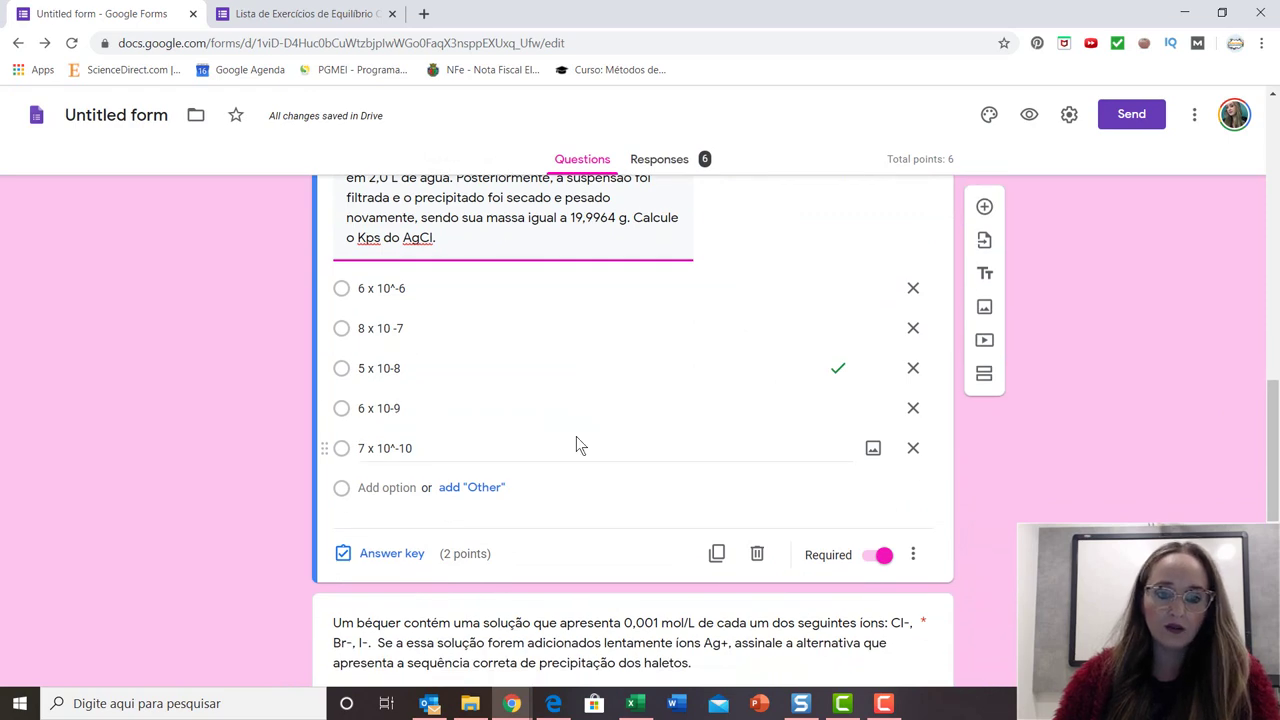
pyautogui.scroll(5, 1085, 457)
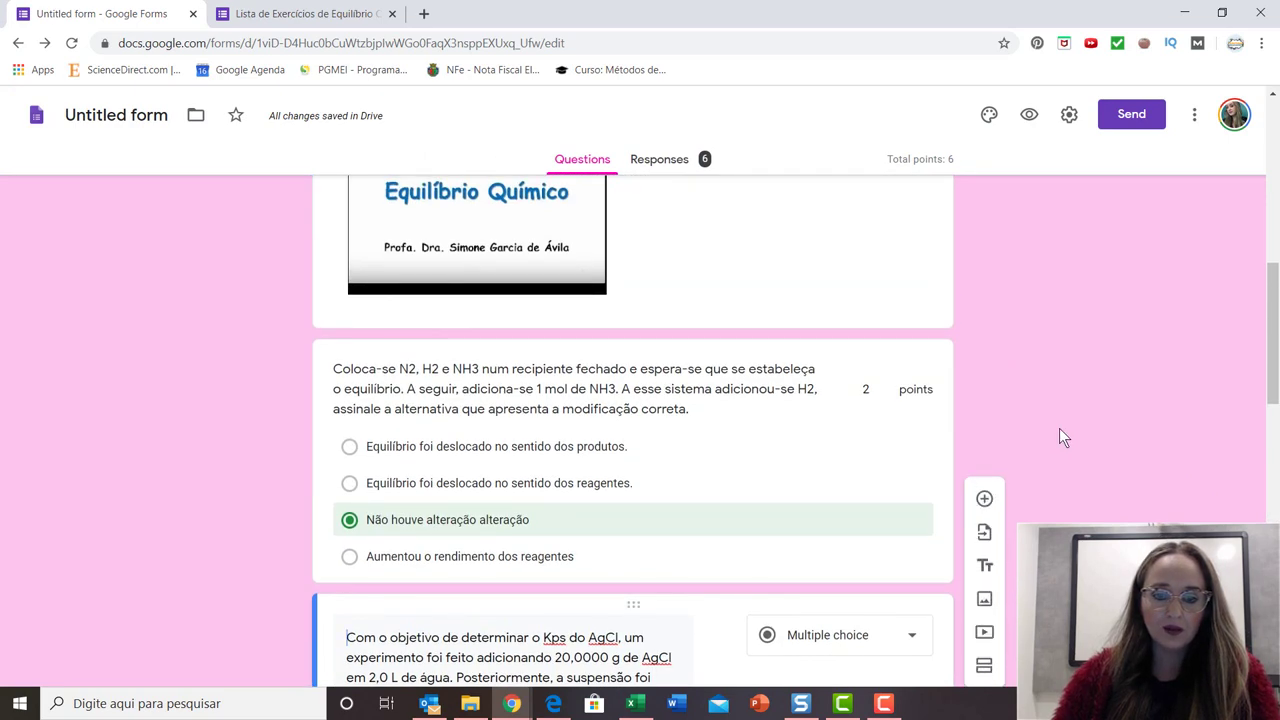
pyautogui.scroll(-5, 1045, 450)
pyautogui.scroll(2, 814, 471)
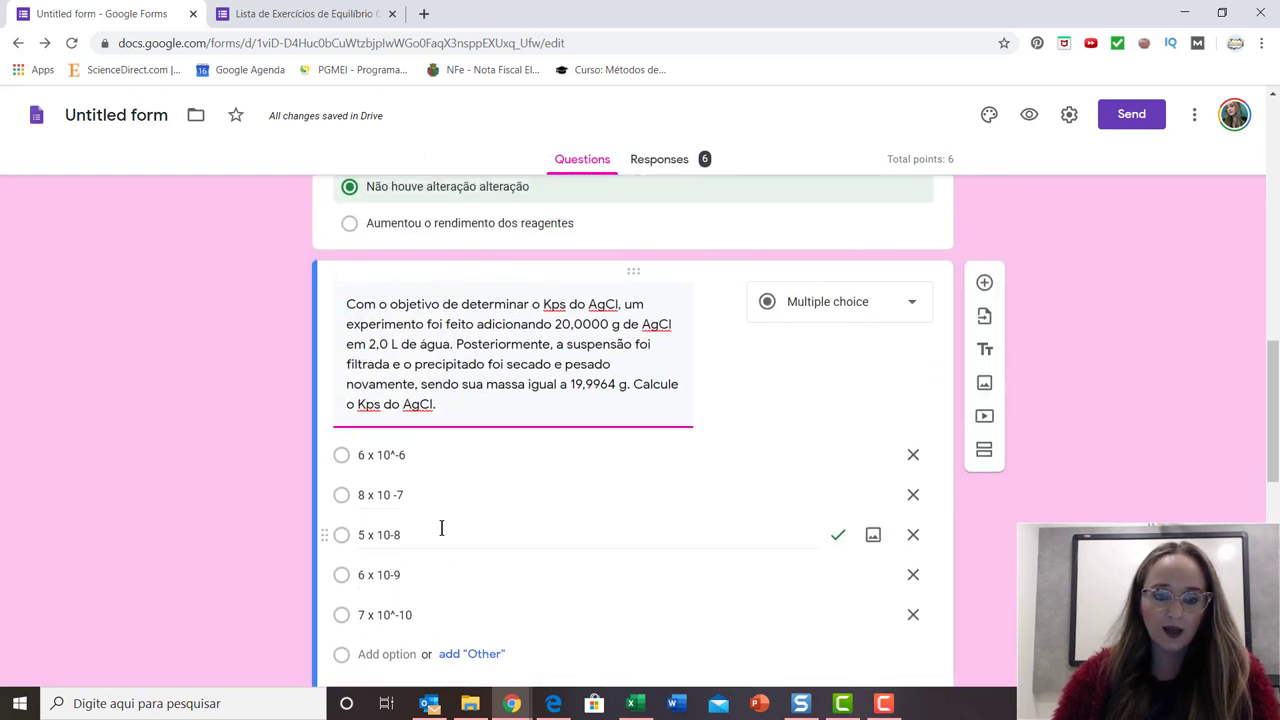
pyautogui.scroll(-2, 441, 528)
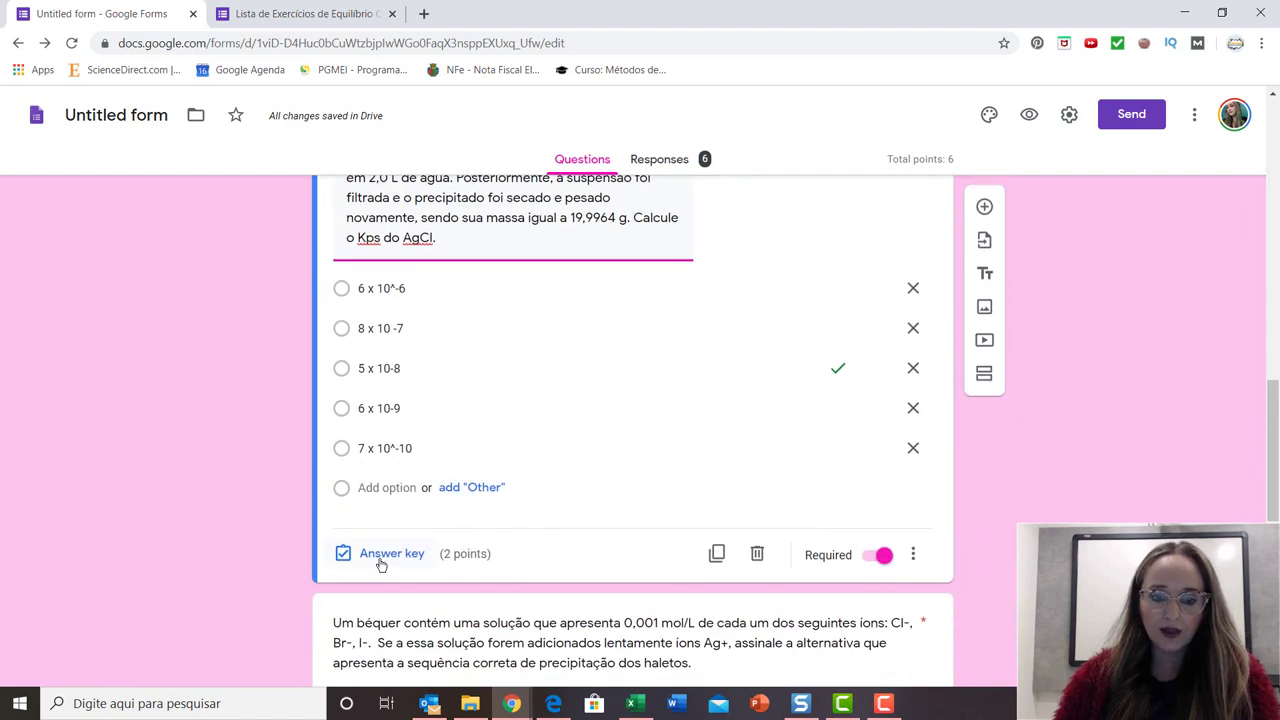
# Set the Kps question to 6 points with 6 x 10^-6 as the correct answer.
pyautogui.click(381, 554)
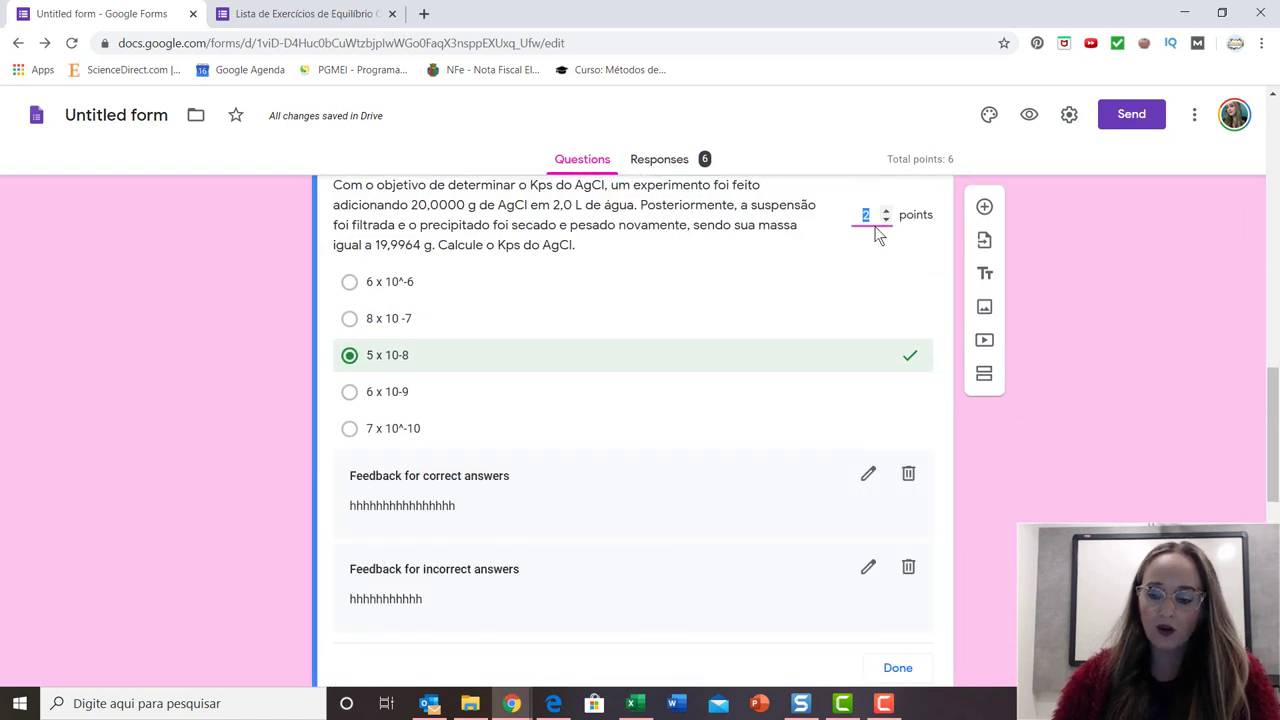
pyautogui.write('6')
pyautogui.click(879, 279)
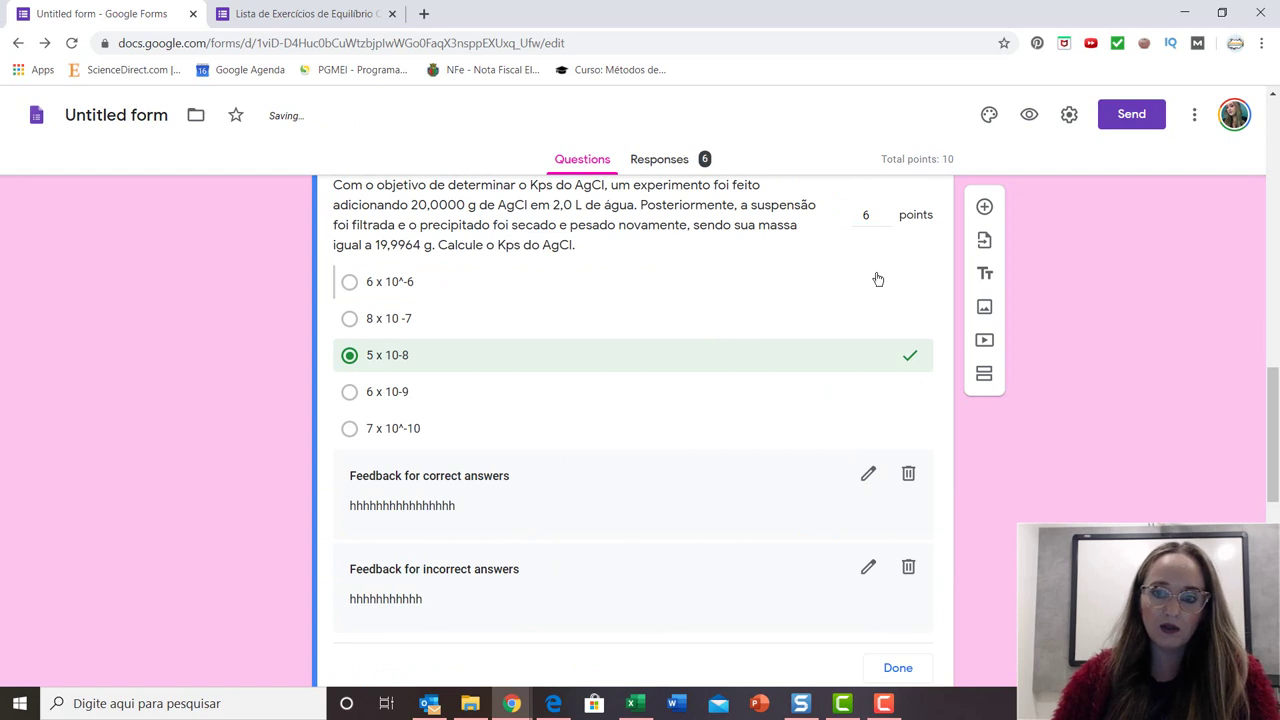
pyautogui.scroll(-1, 610, 360)
pyautogui.scroll(1, 208, 322)
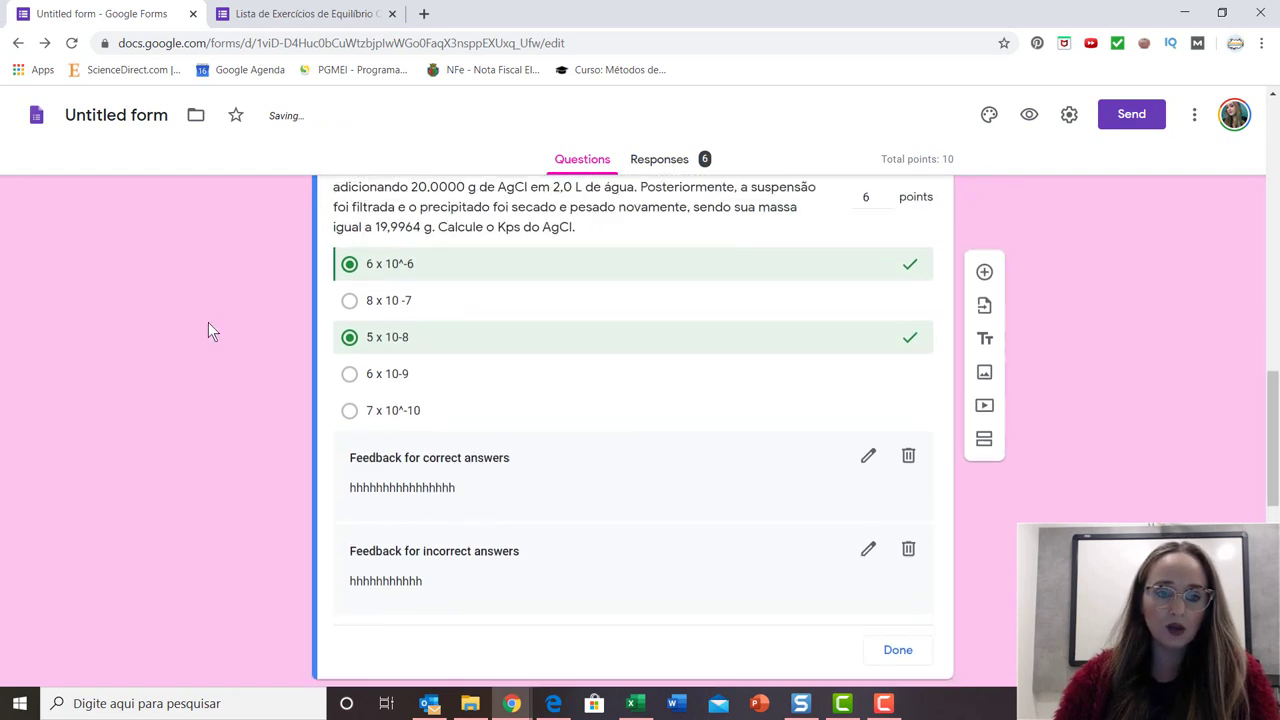
pyautogui.click(357, 287)
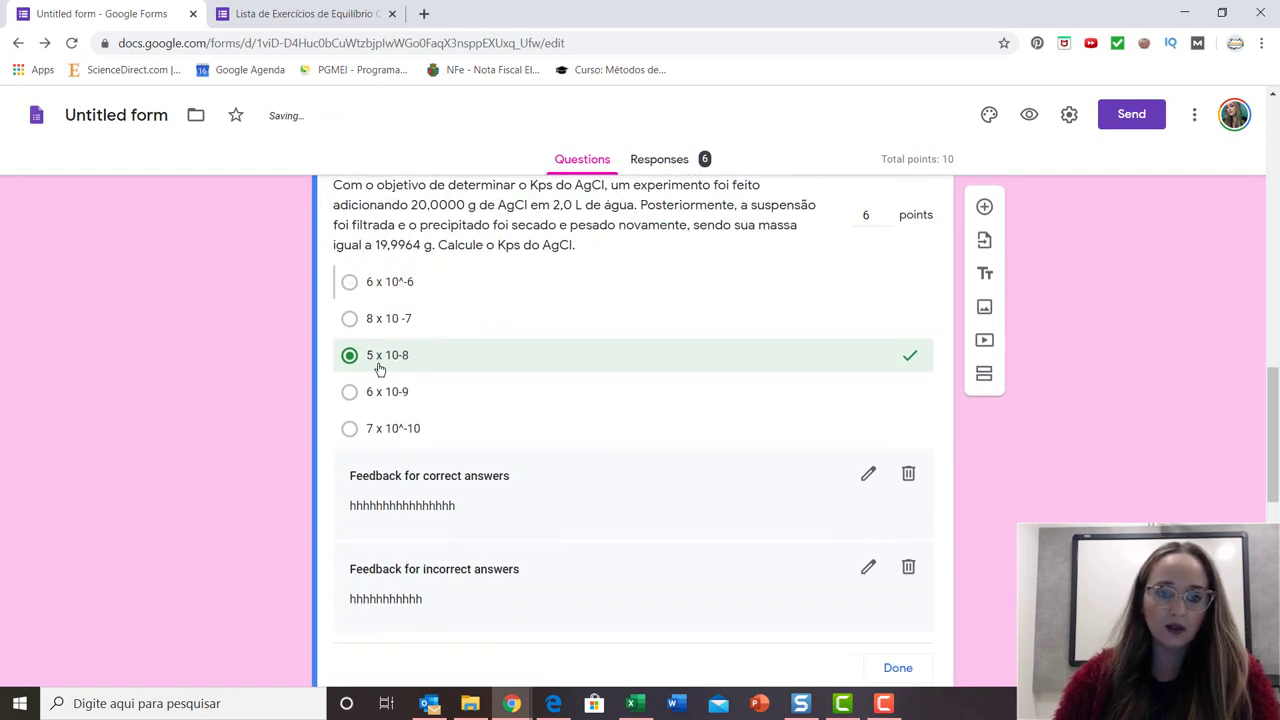
pyautogui.click(376, 287)
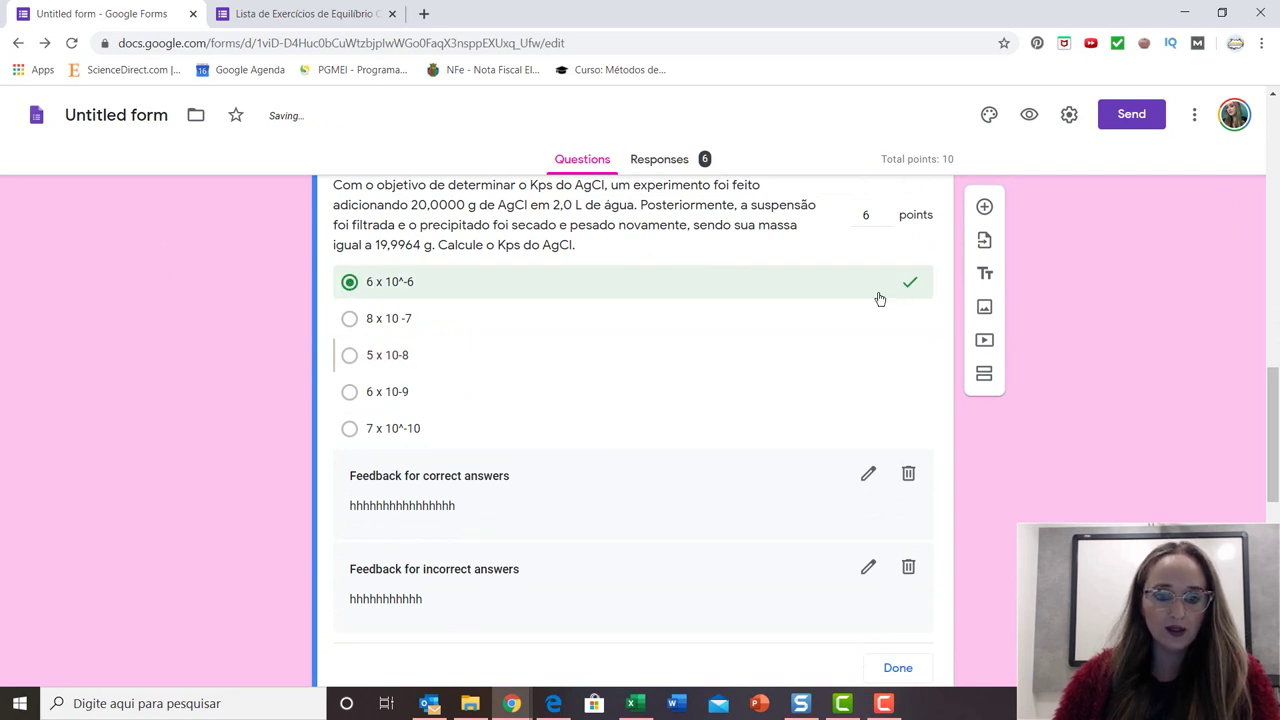
pyautogui.scroll(-4, 832, 340)
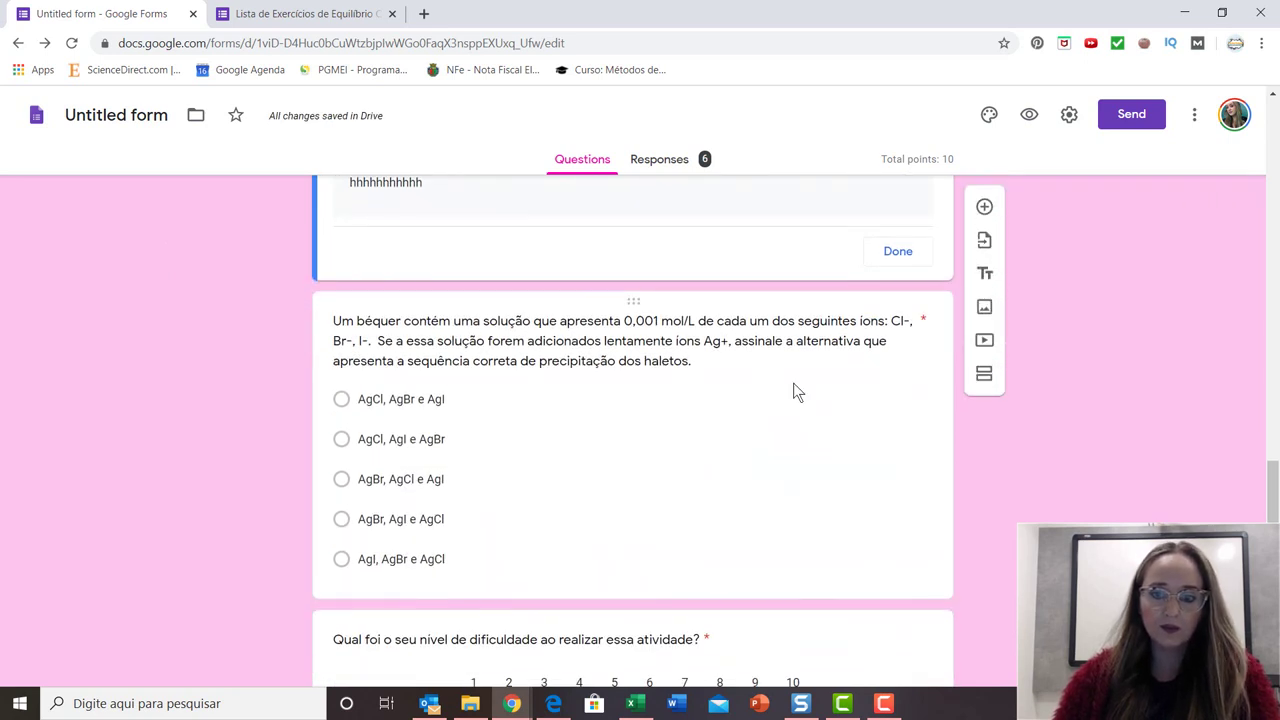
# Close the Kps answer key and open the Ag+ precipitation question's answer key.
pyautogui.click(897, 252)
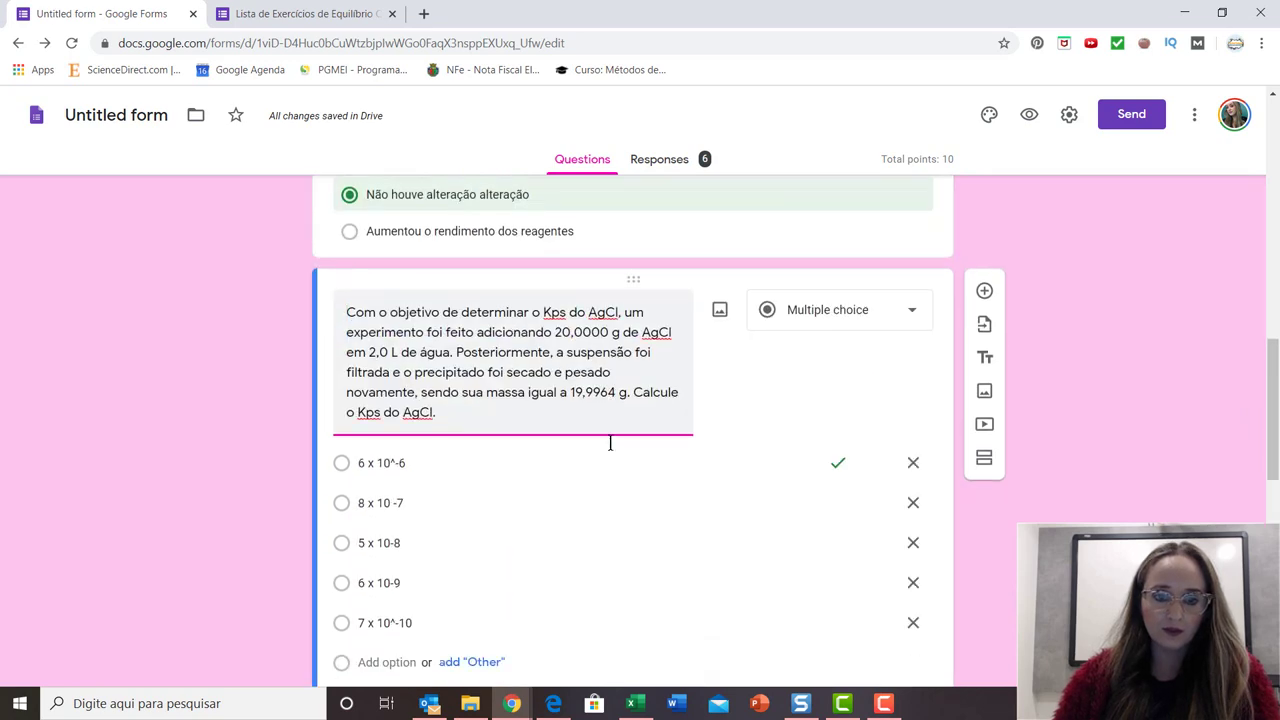
pyautogui.scroll(6, 670, 417)
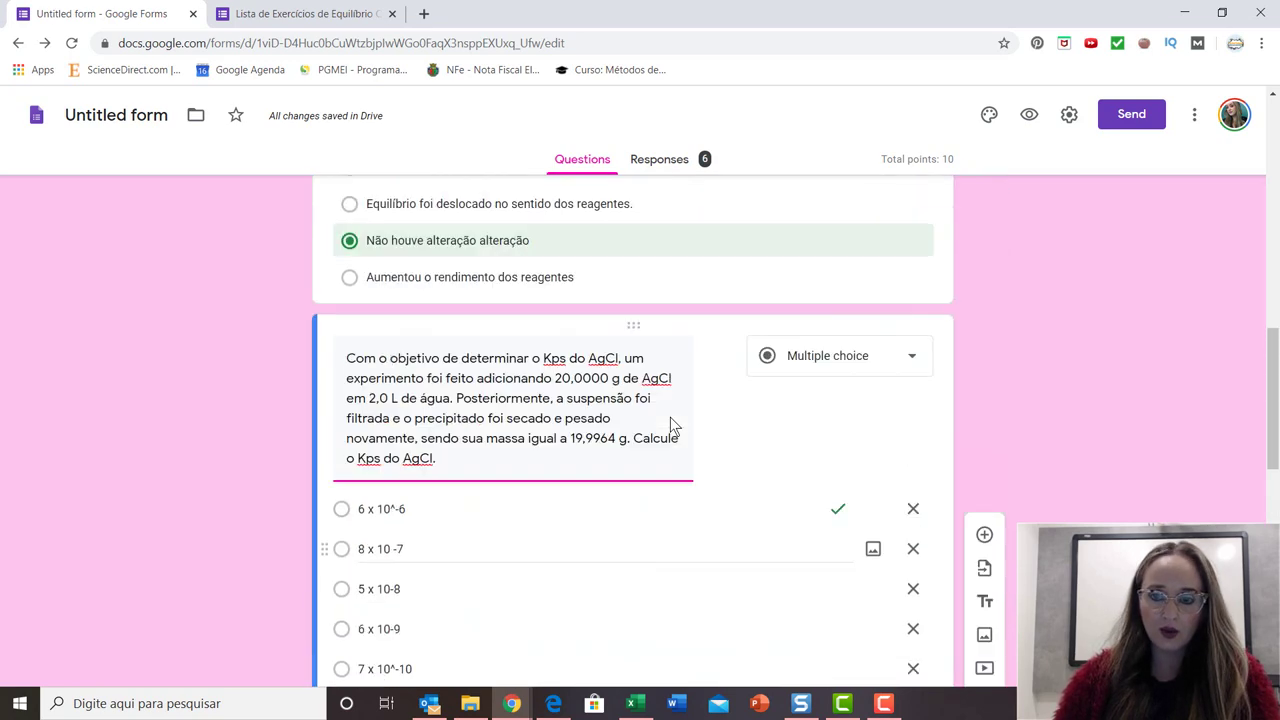
pyautogui.scroll(1, 670, 417)
pyautogui.scroll(-11, 676, 380)
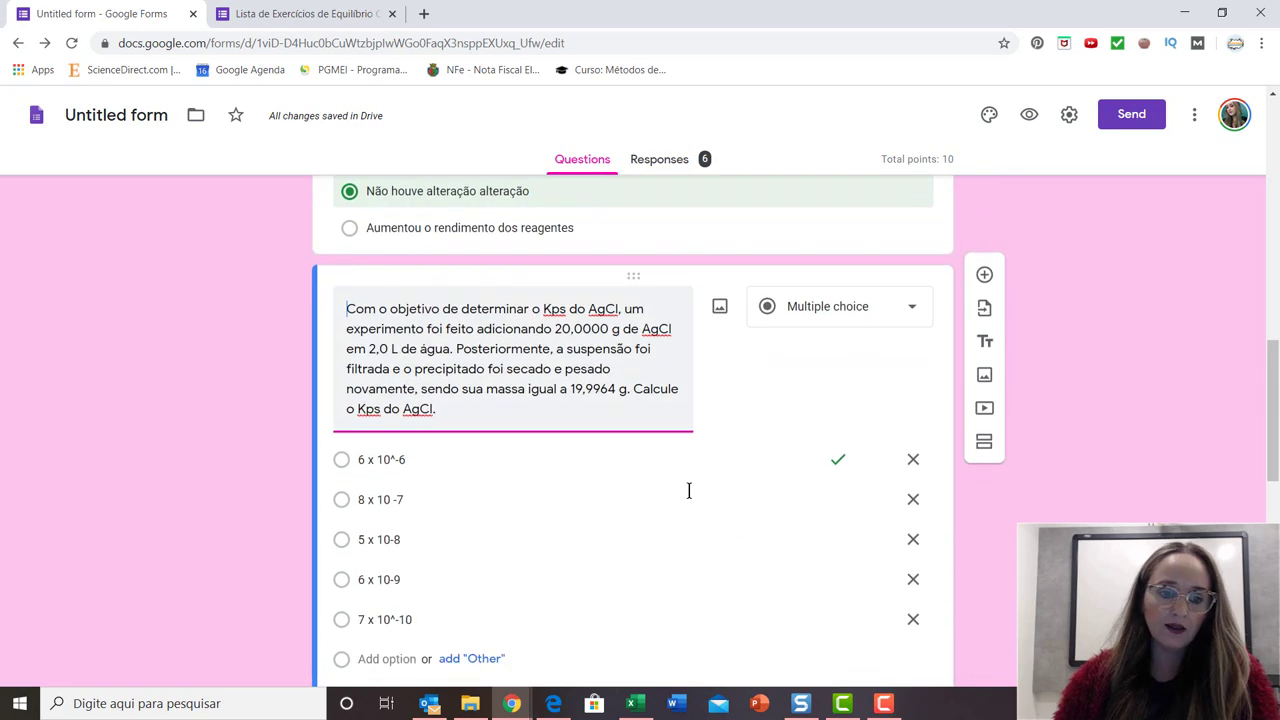
pyautogui.scroll(3, 566, 398)
pyautogui.click(377, 452)
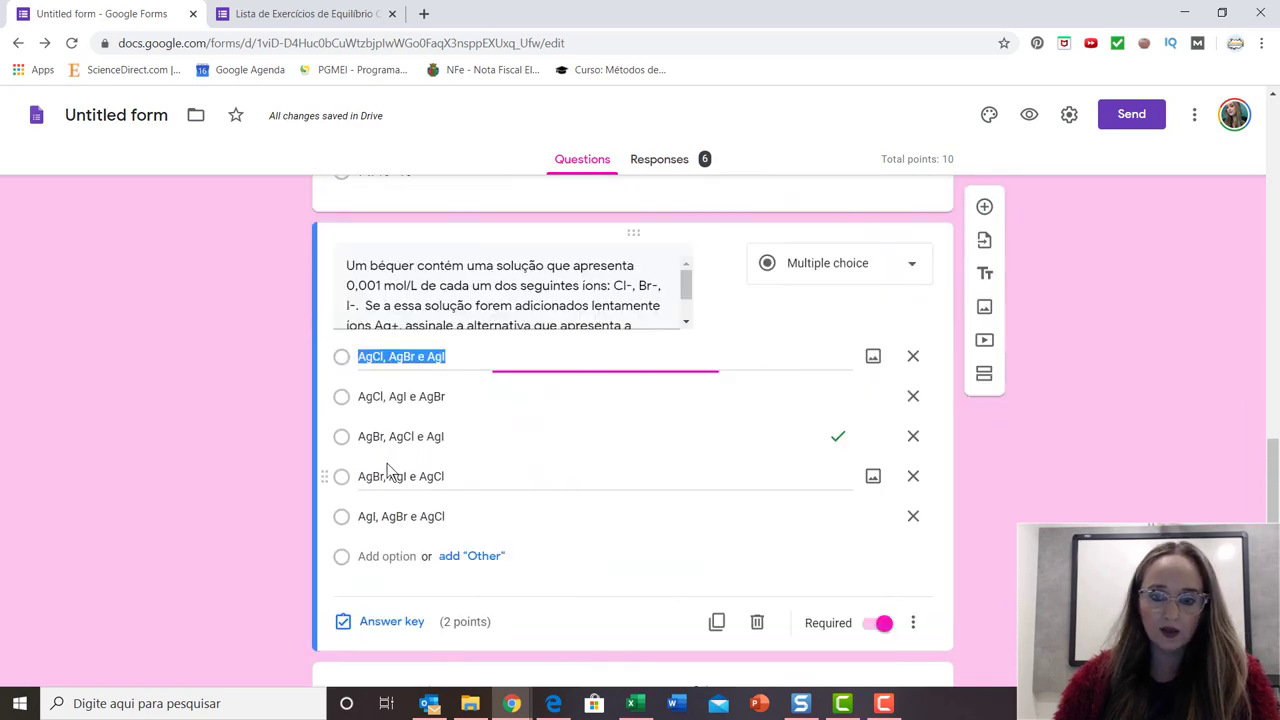
pyautogui.click(445, 516)
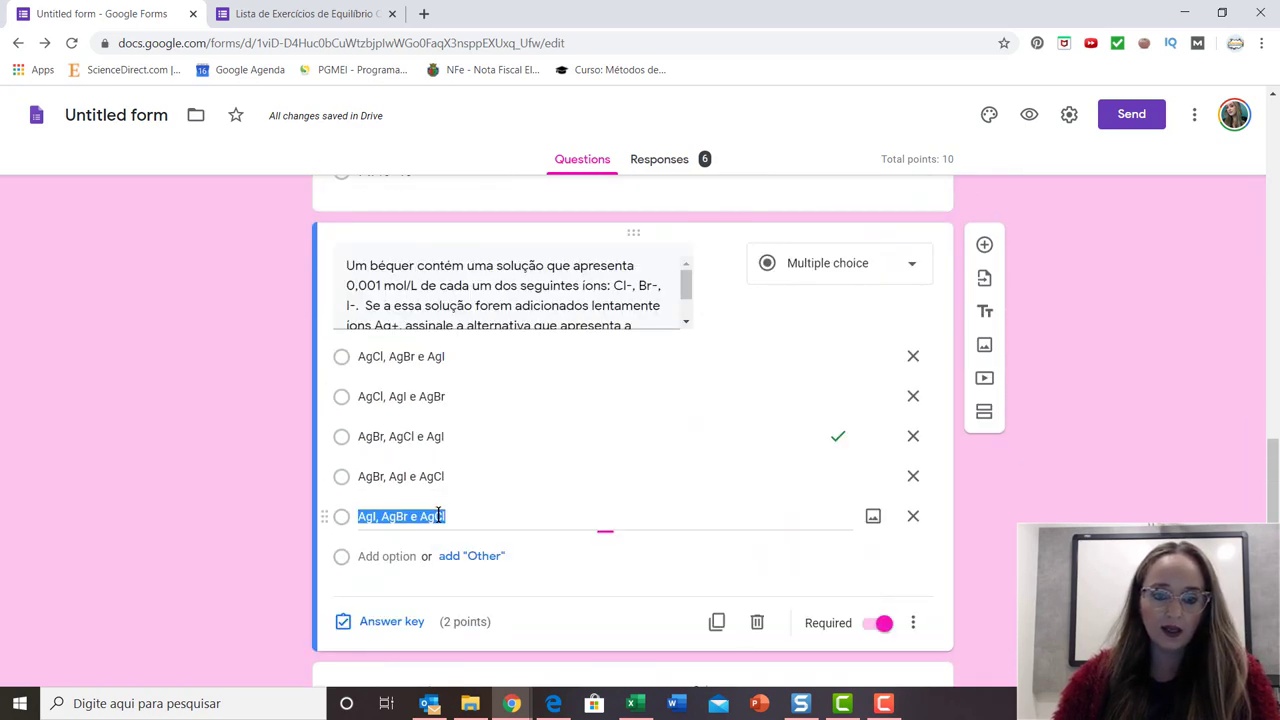
pyautogui.click(391, 622)
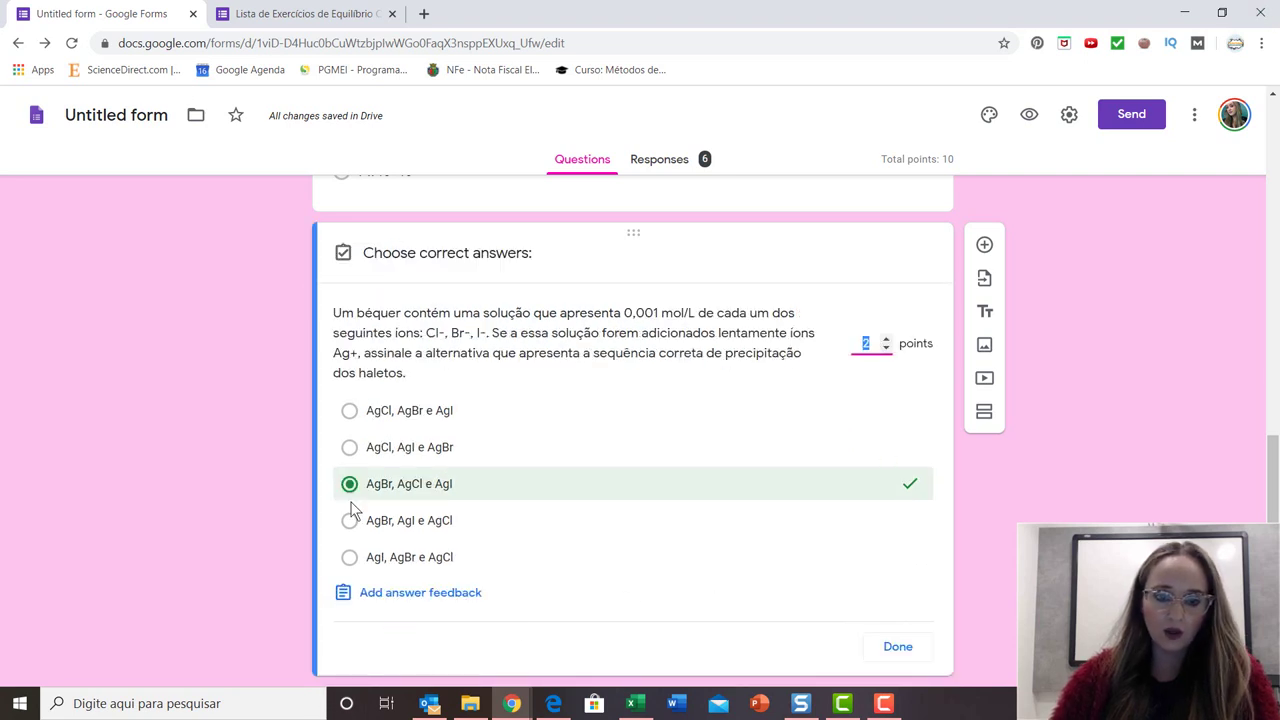
pyautogui.click(415, 595)
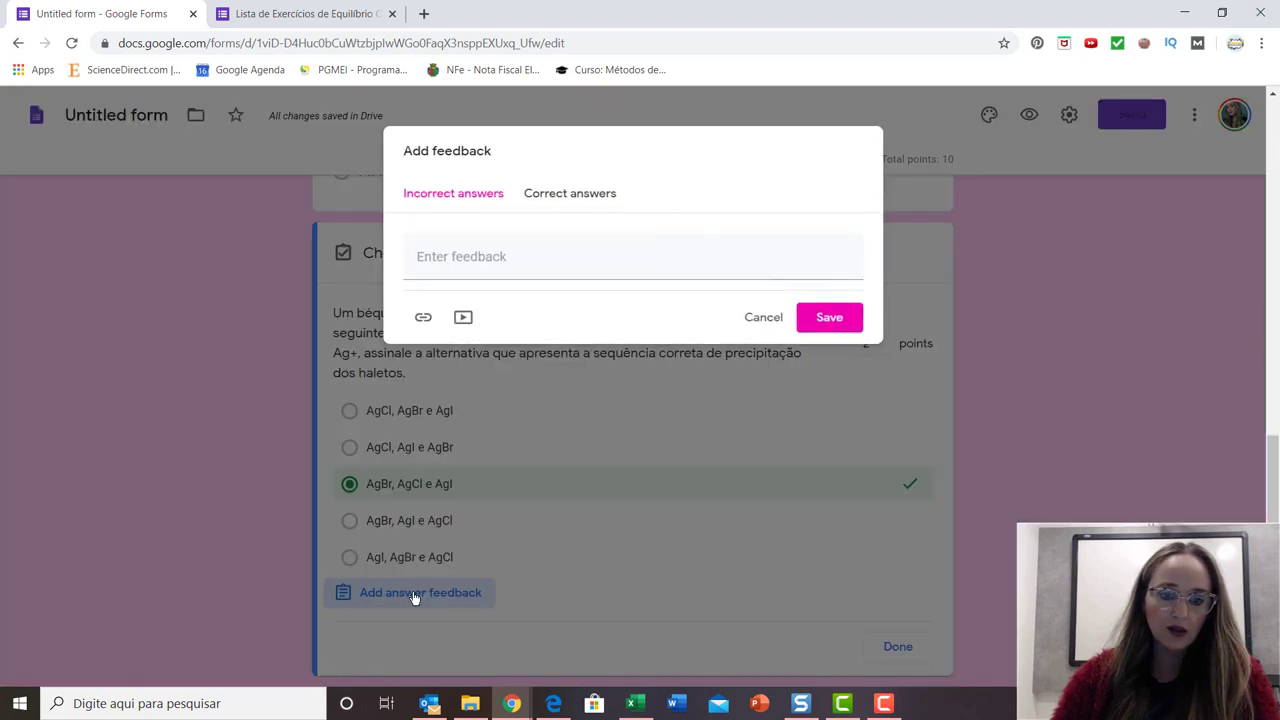
# Save feedback 'jjjjjjjjjjj' (incorrect) and 'lllllllllll' (correct), keeping AgBr, AgCl e AgI correct.
pyautogui.click(458, 257)
pyautogui.write('jjjjjjjjjjj')
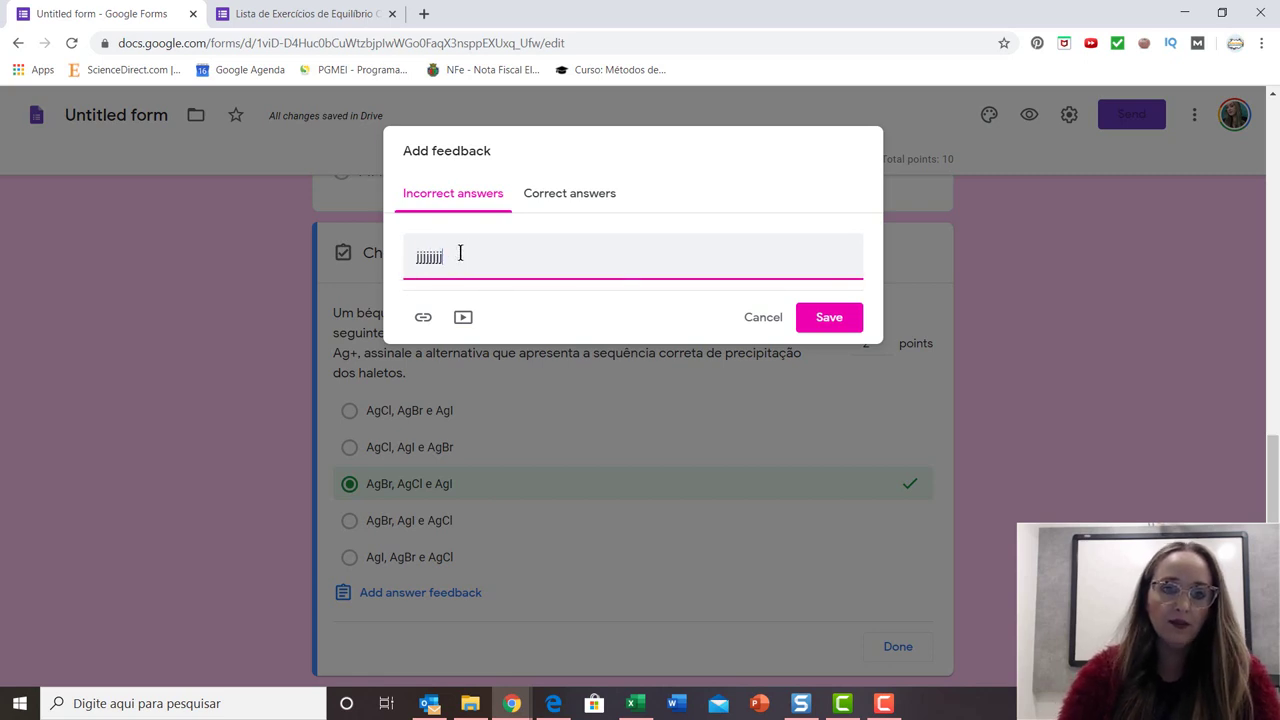
pyautogui.click(536, 195)
pyautogui.click(504, 262)
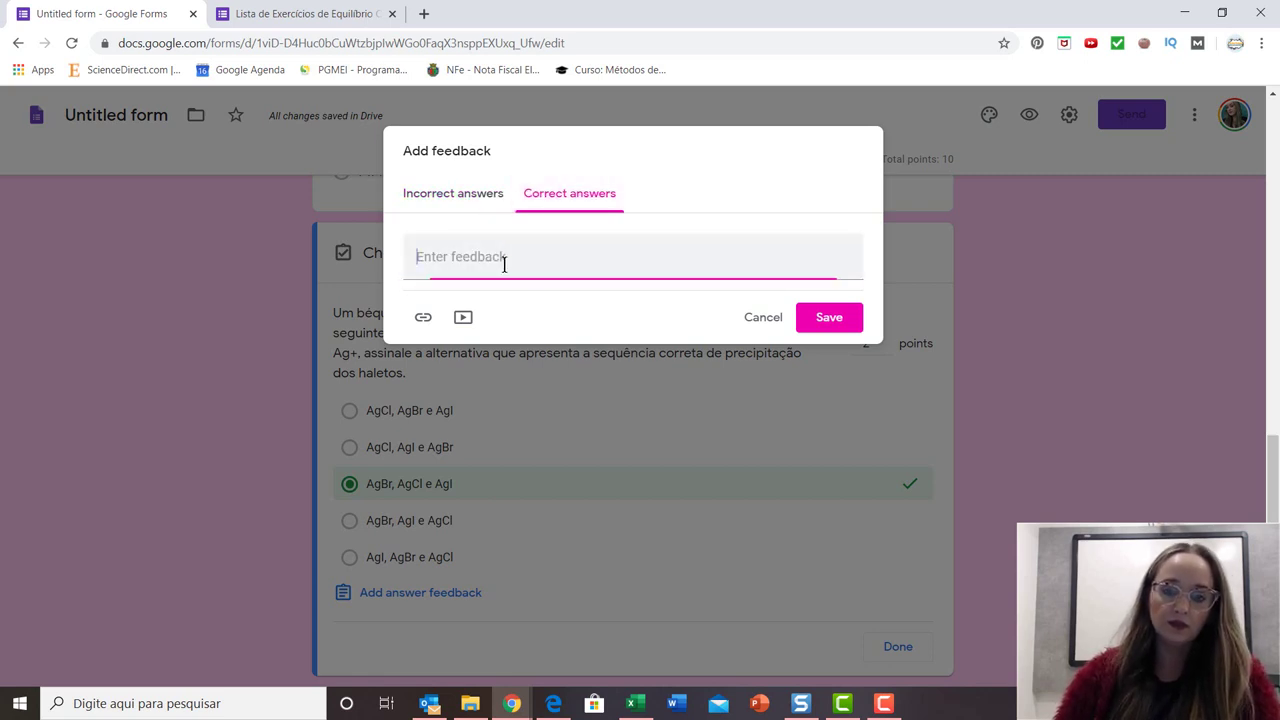
pyautogui.write('lllllllllll')
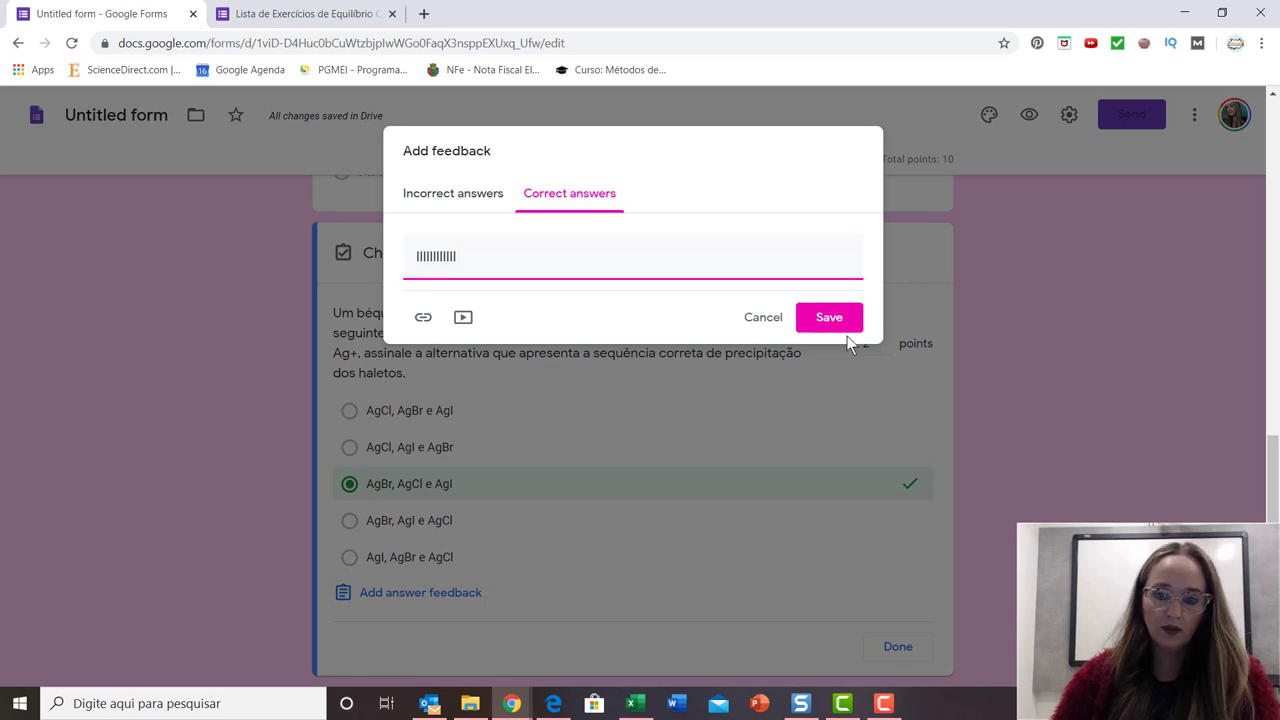
pyautogui.click(835, 317)
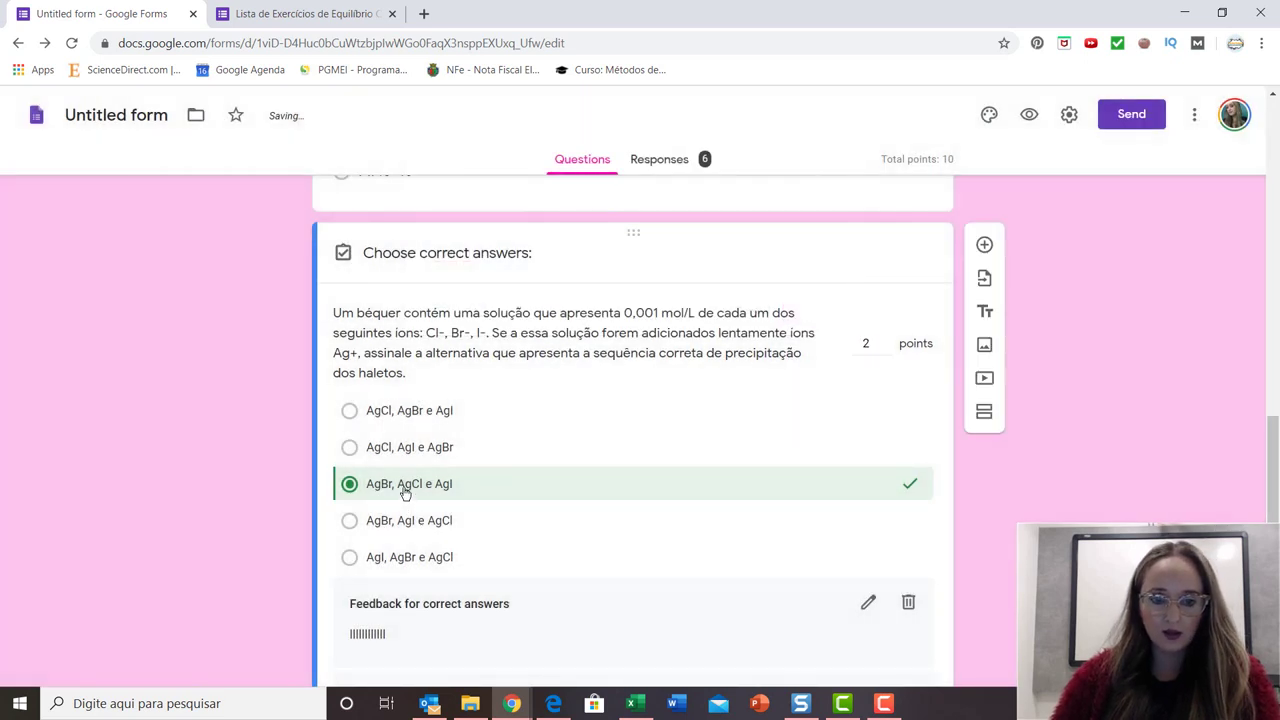
pyautogui.click(405, 488)
pyautogui.click(405, 488)
pyautogui.scroll(-3, 820, 569)
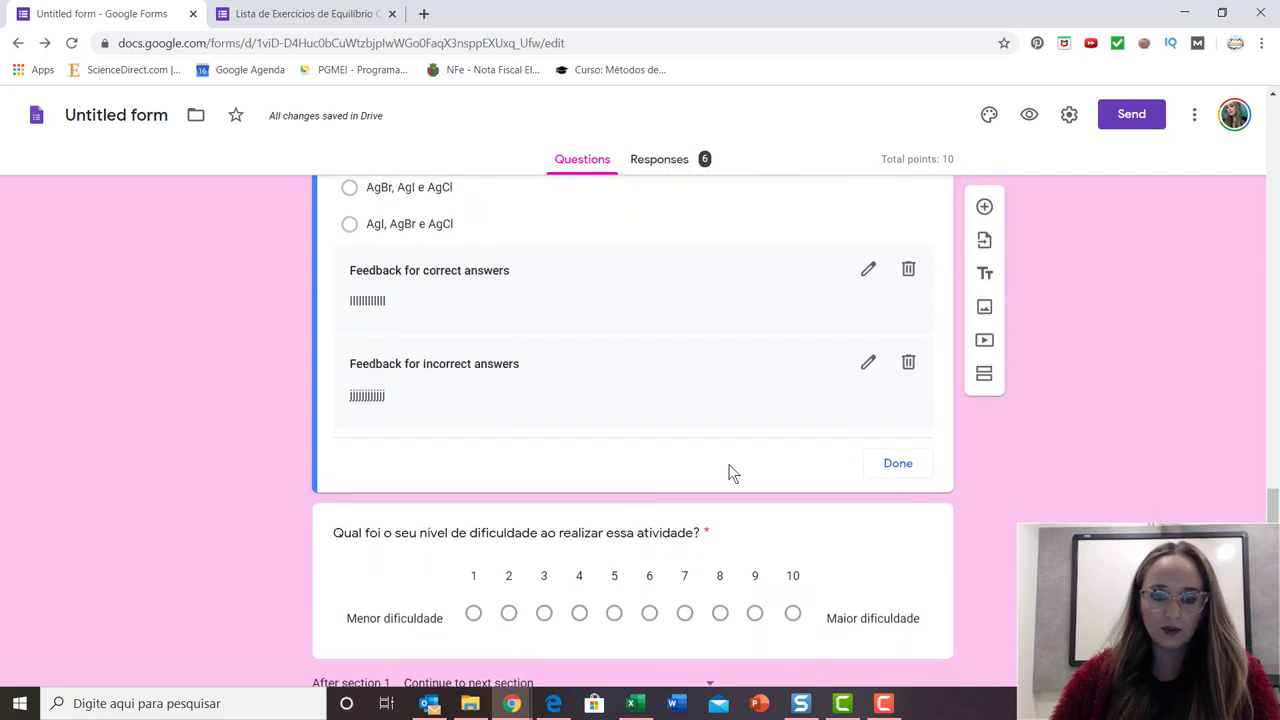
# Close the Ag+ answer key and confirm the 1–10 difficulty question stays at 0 points.
pyautogui.click(898, 465)
pyautogui.scroll(-3, 725, 497)
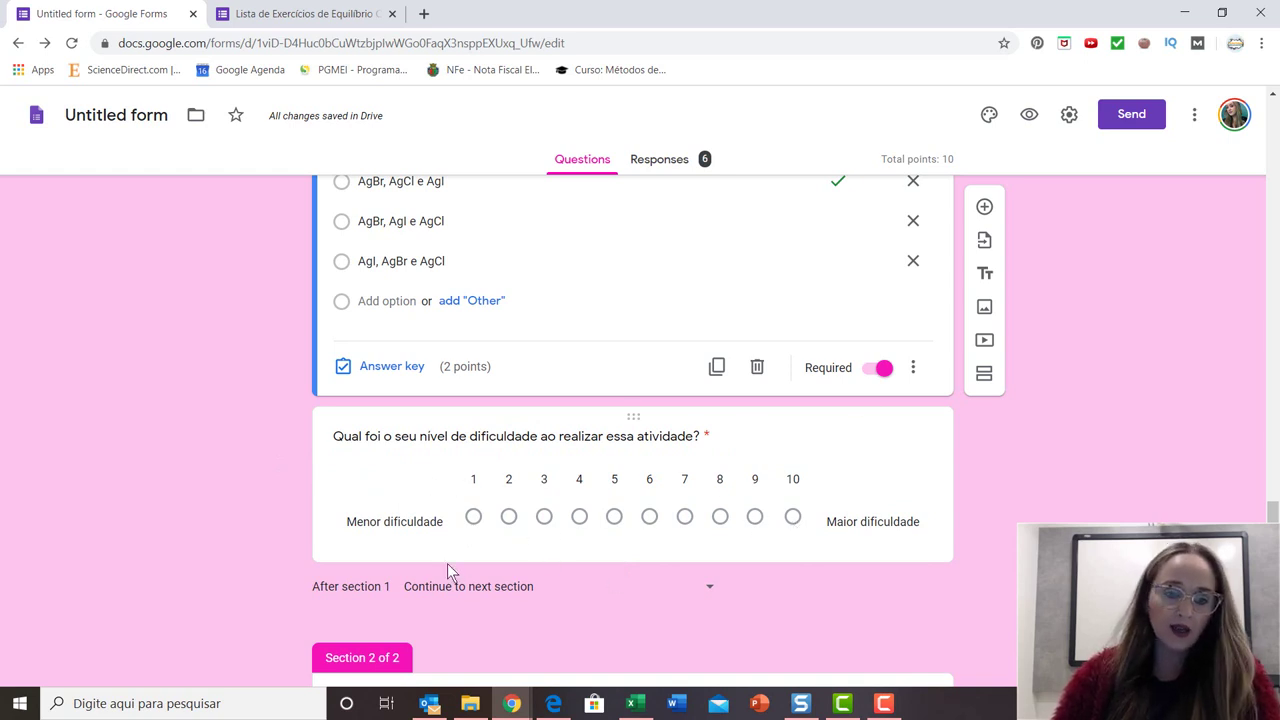
pyautogui.click(686, 436)
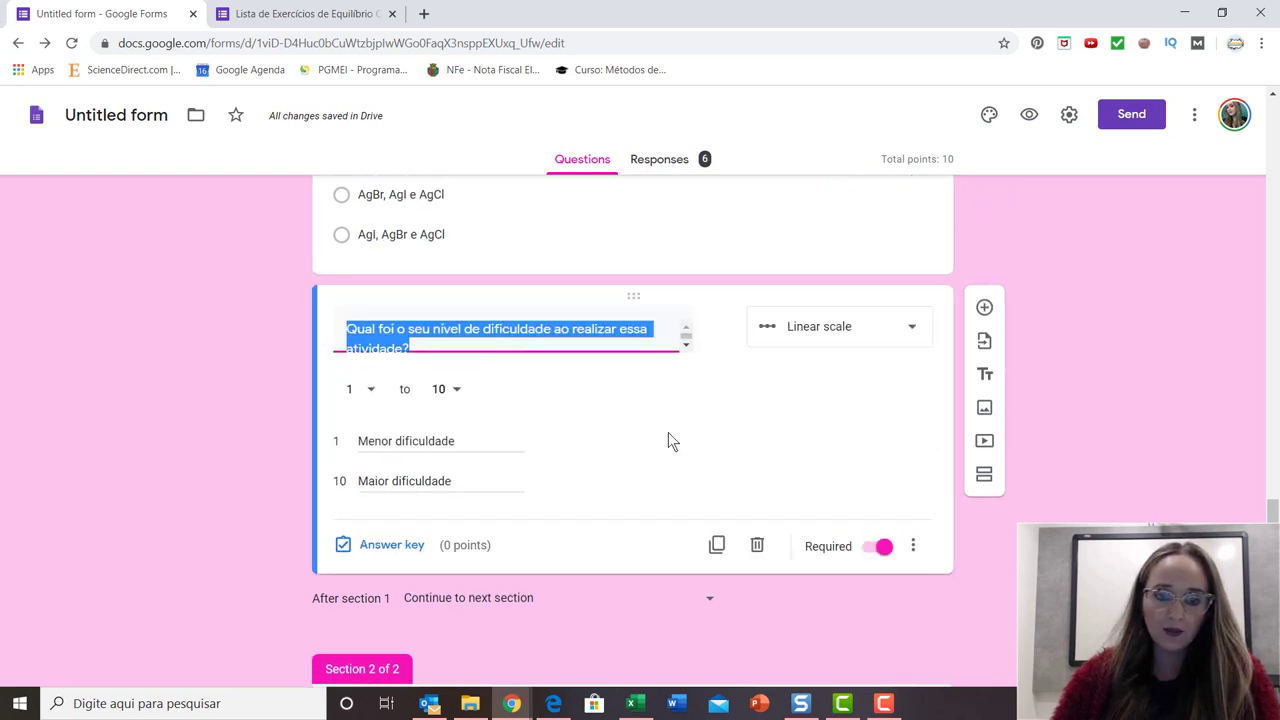
pyautogui.click(382, 547)
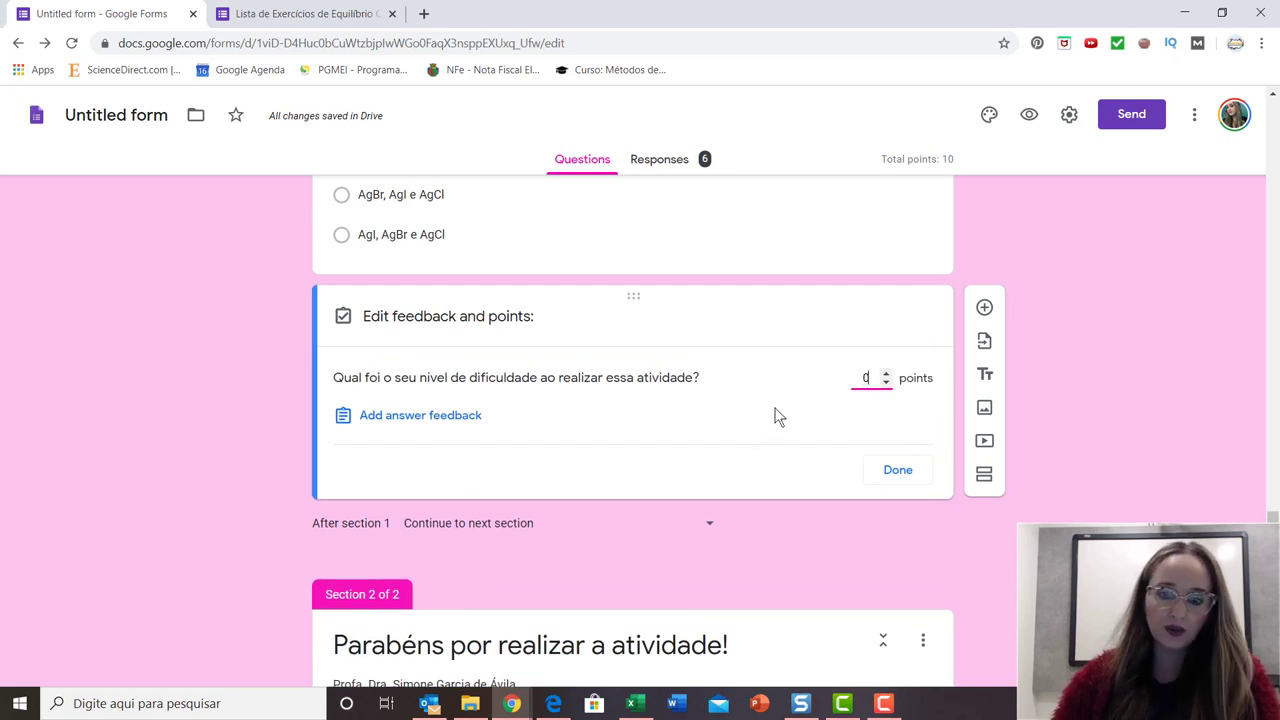
pyautogui.click(897, 471)
pyautogui.scroll(-3, 636, 616)
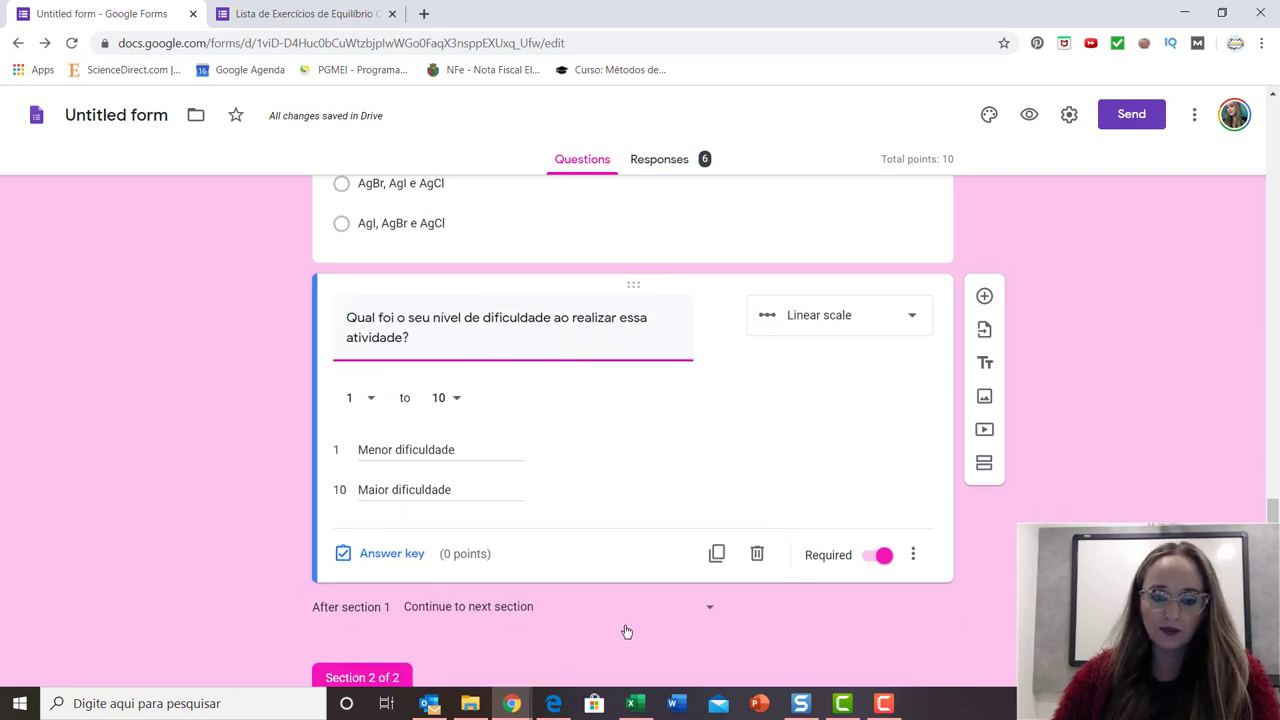
pyautogui.scroll(5, 532, 455)
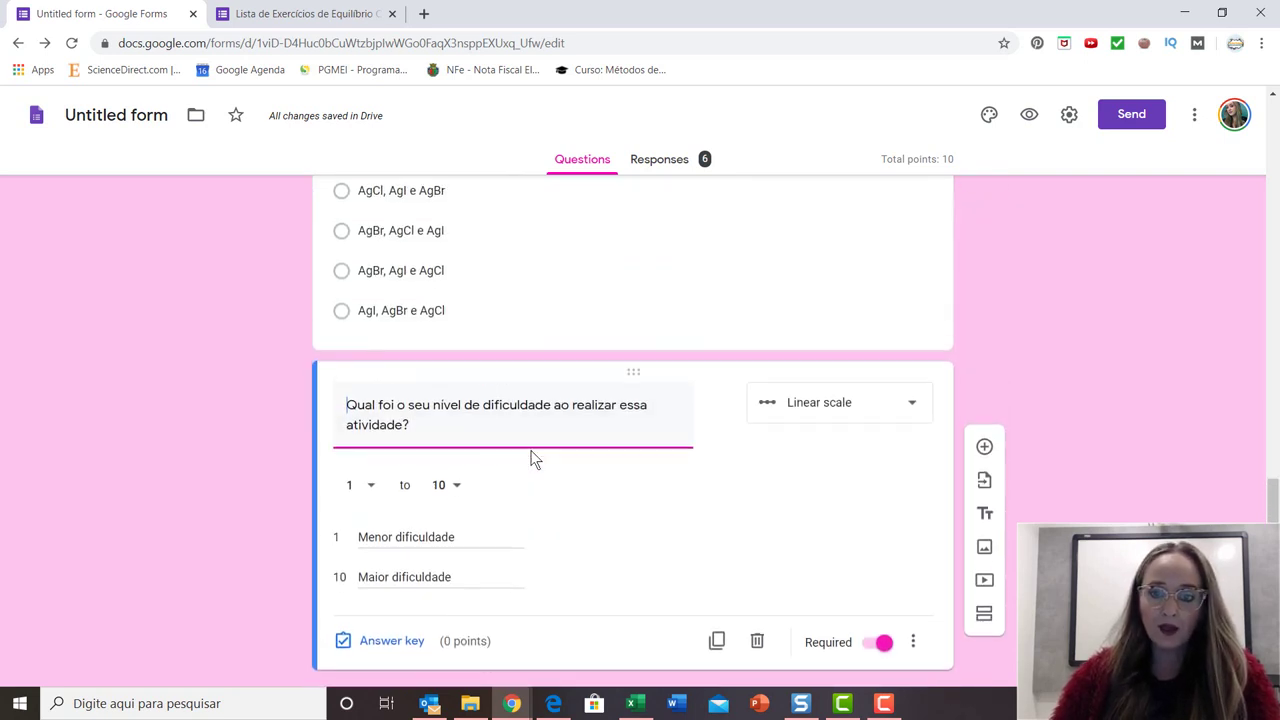
# Re-check the answer keys of the Ag+ precipitation and Kps of AgCl questions.
pyautogui.click(676, 316)
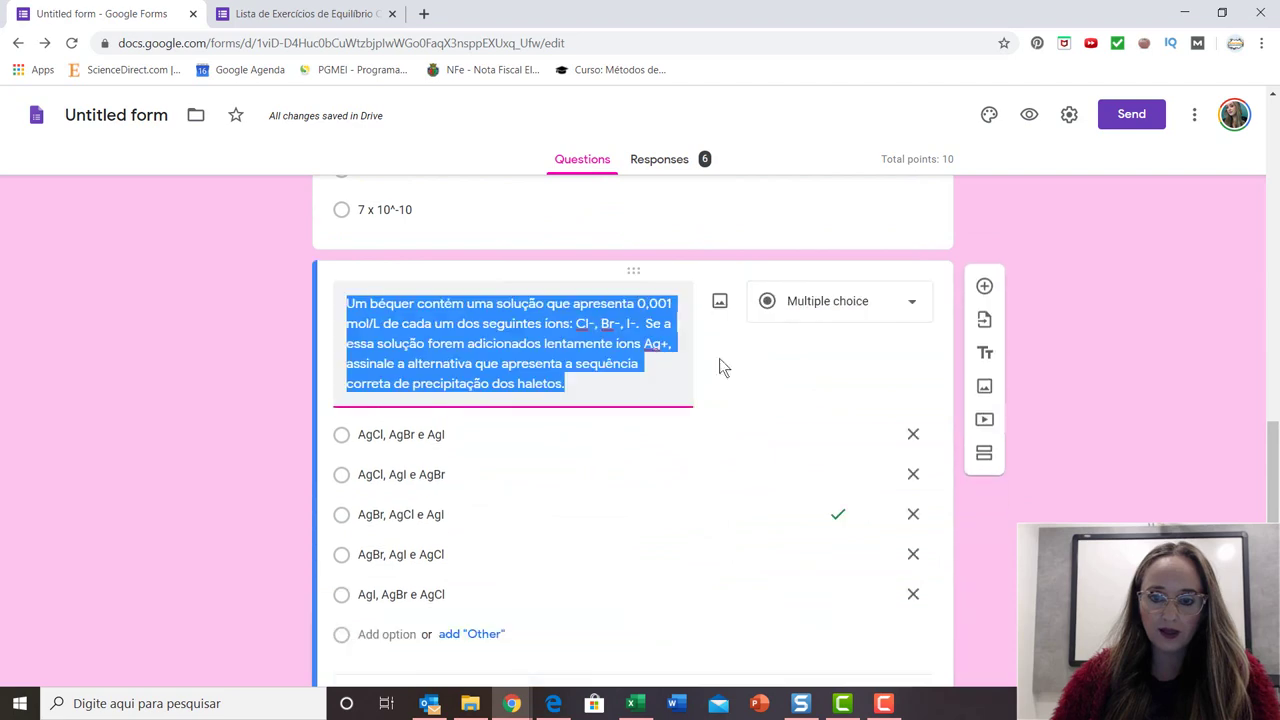
pyautogui.scroll(-2, 445, 560)
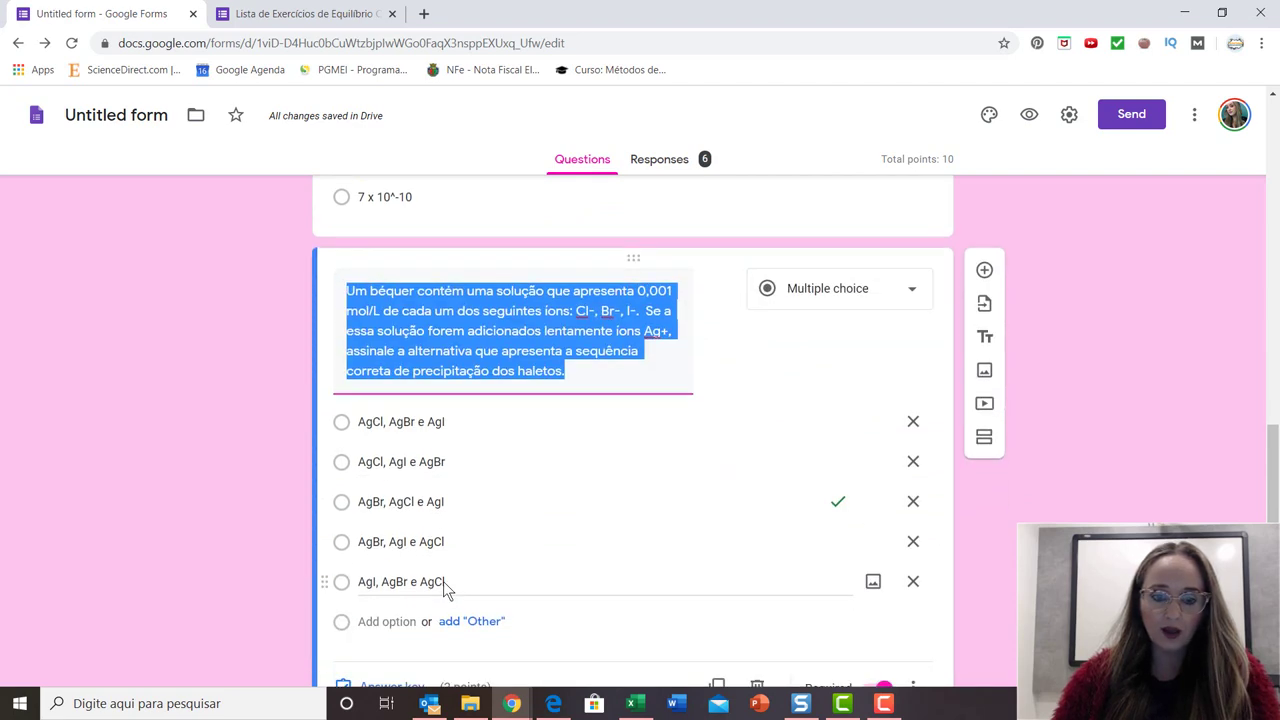
pyautogui.click(389, 540)
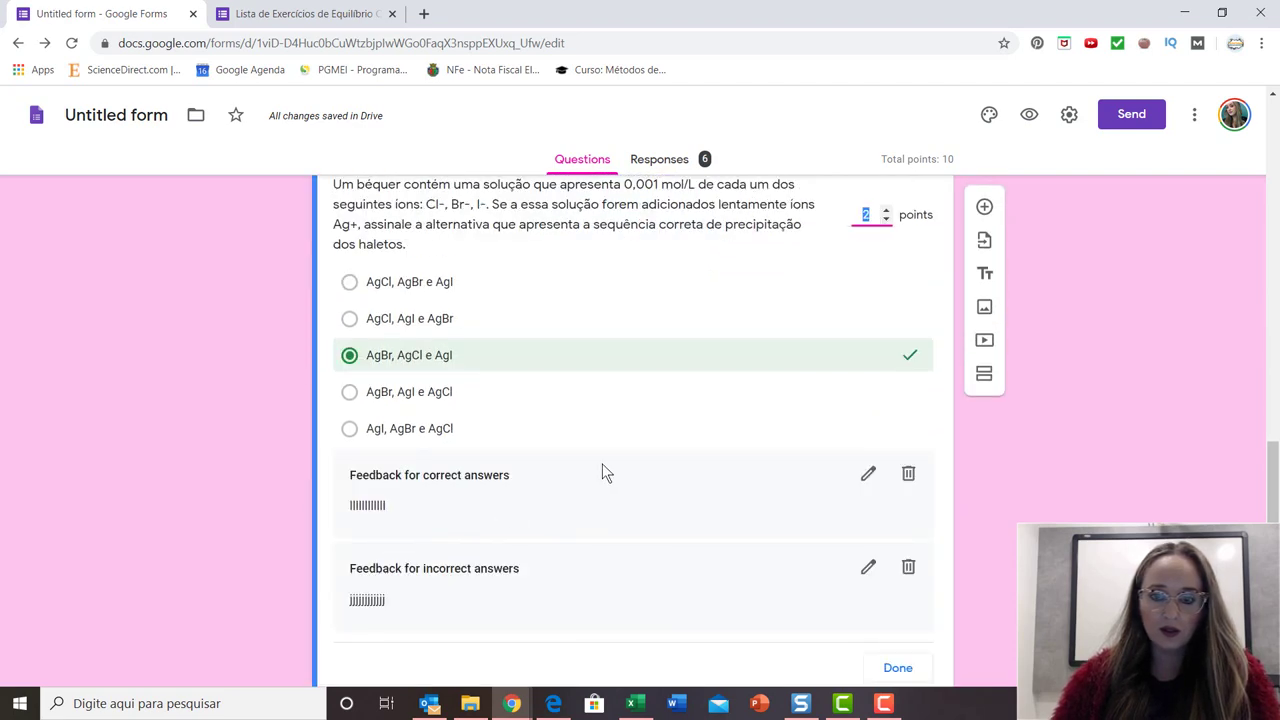
pyautogui.scroll(5, 680, 417)
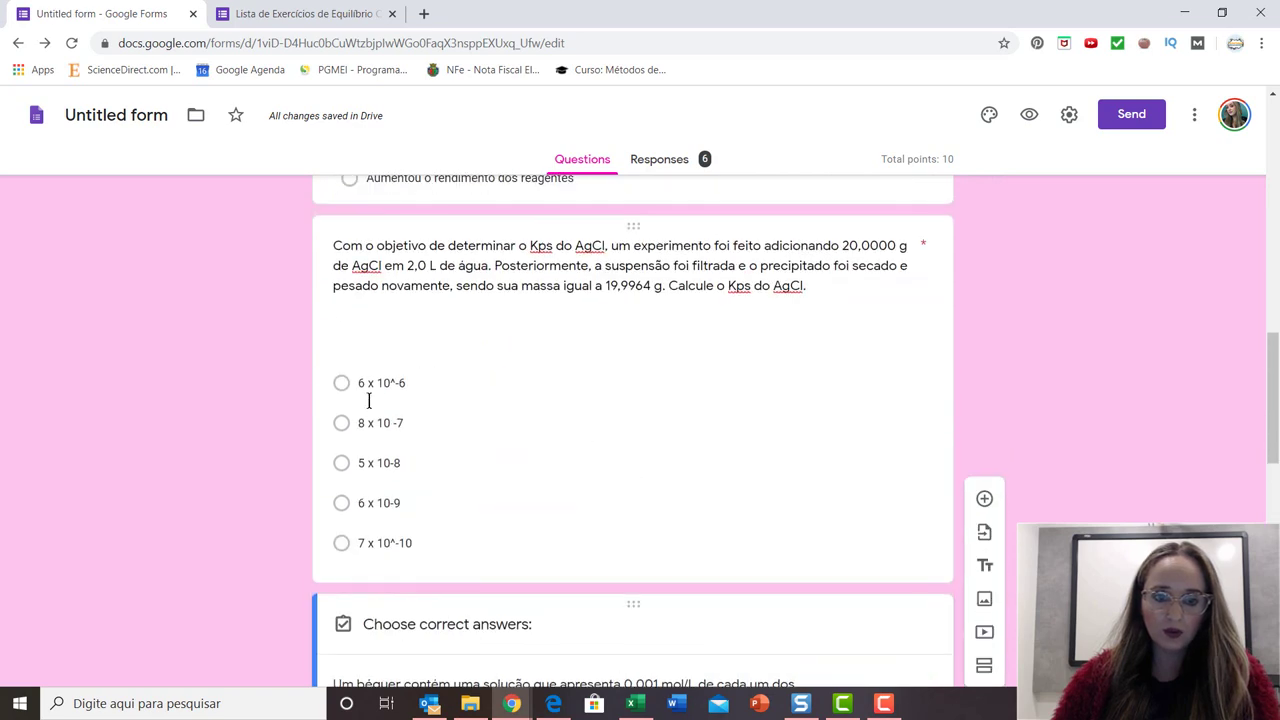
pyautogui.click(368, 400)
pyautogui.scroll(3, 694, 509)
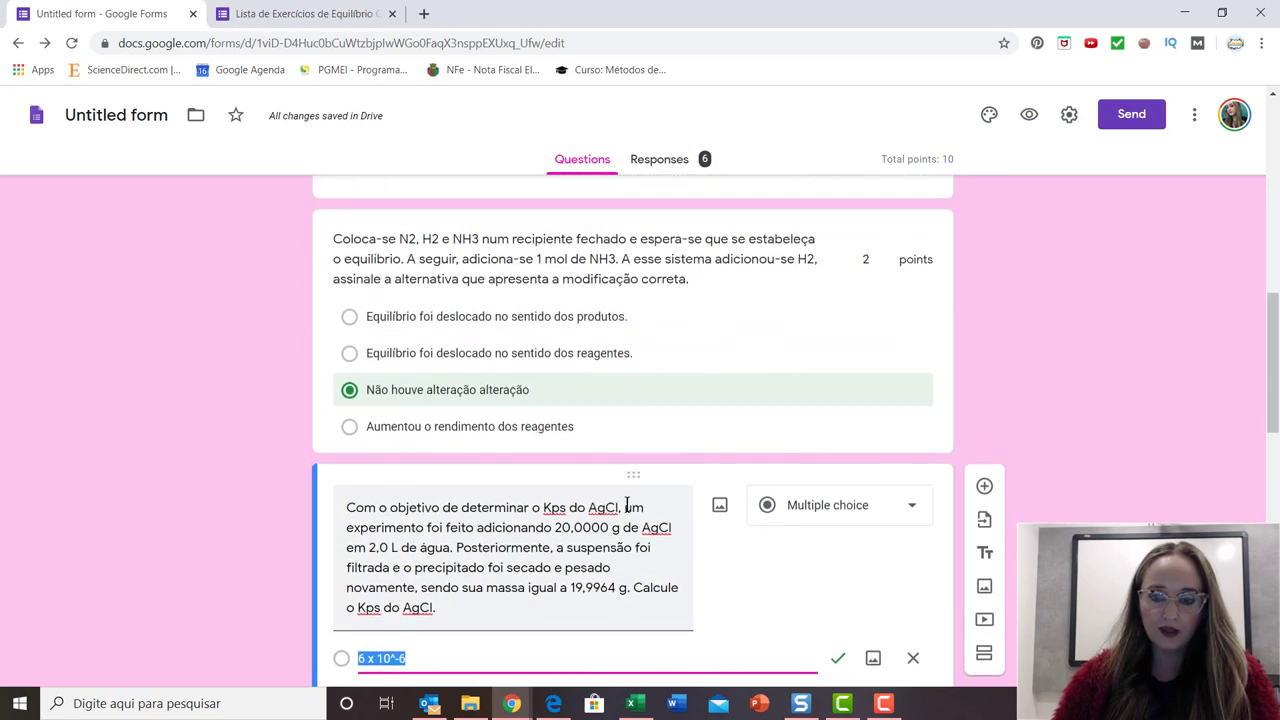
pyautogui.scroll(-3, 627, 507)
pyautogui.click(384, 677)
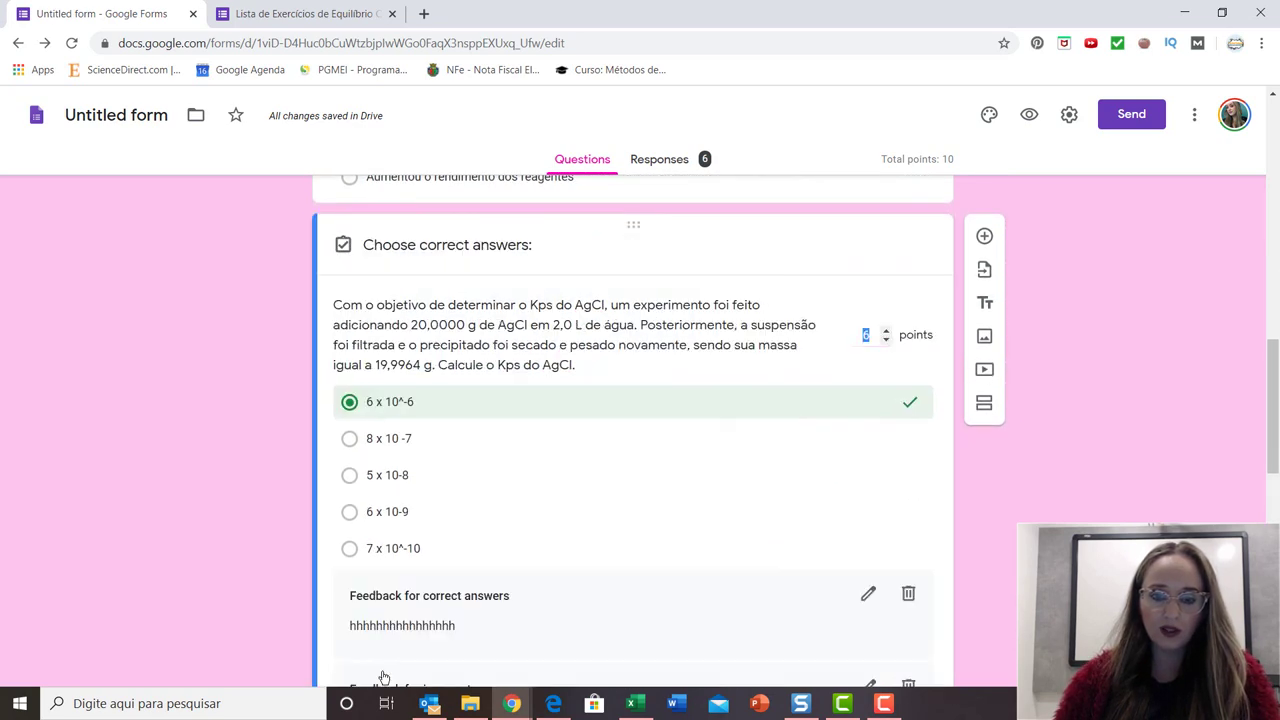
pyautogui.scroll(4, 577, 490)
# Check the NH3 equilibrium question's answer key and scroll through the whole 10-point quiz.
pyautogui.click(435, 440)
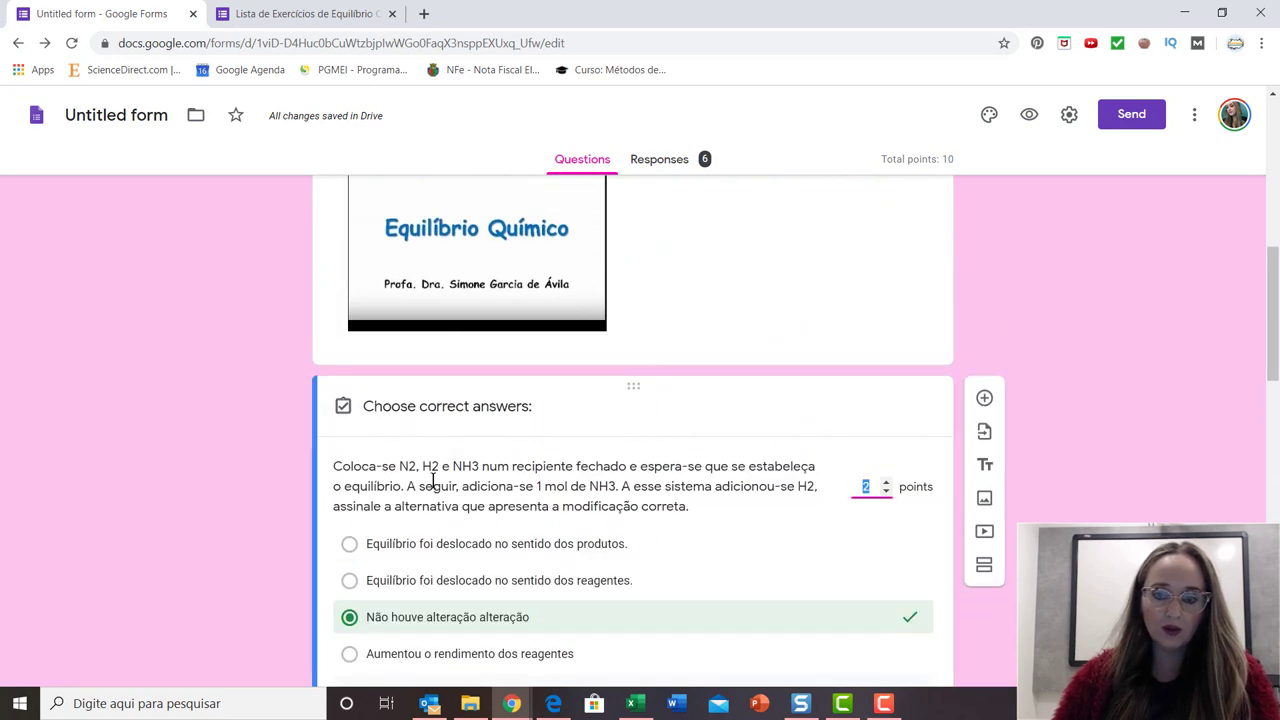
pyautogui.scroll(-2, 660, 500)
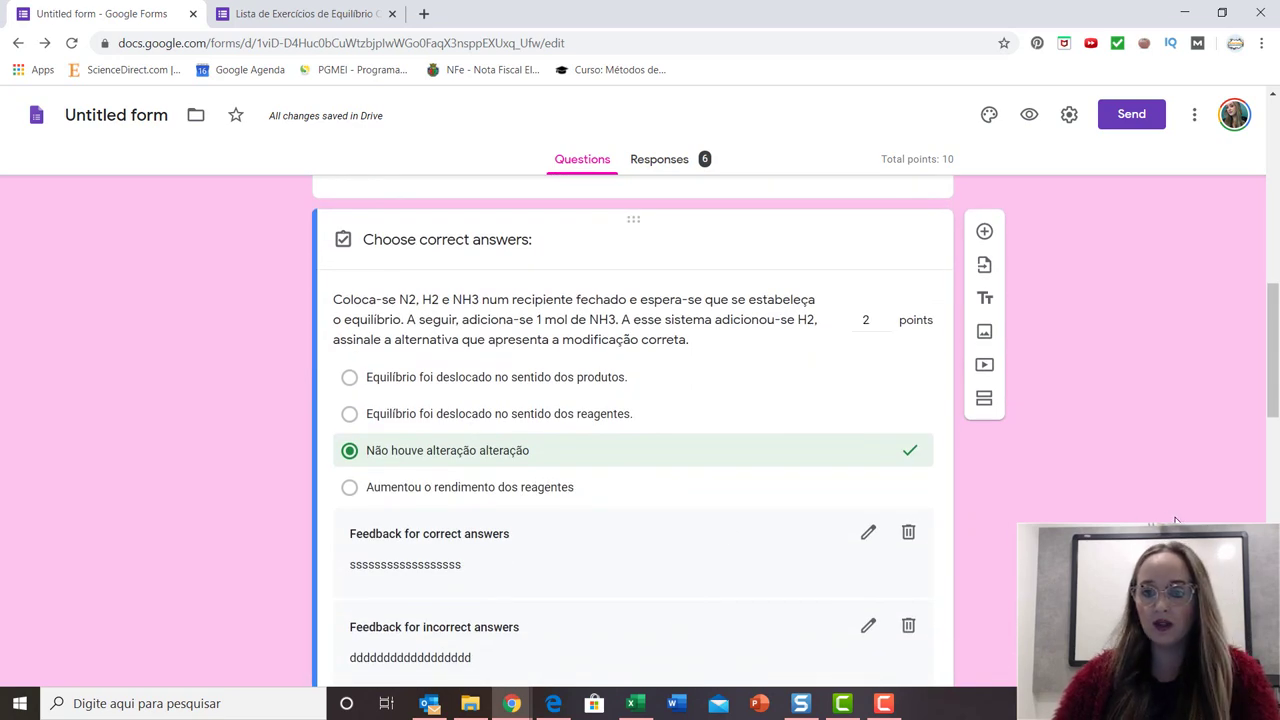
pyautogui.scroll(-15, 633, 430)
pyautogui.scroll(-1, 633, 430)
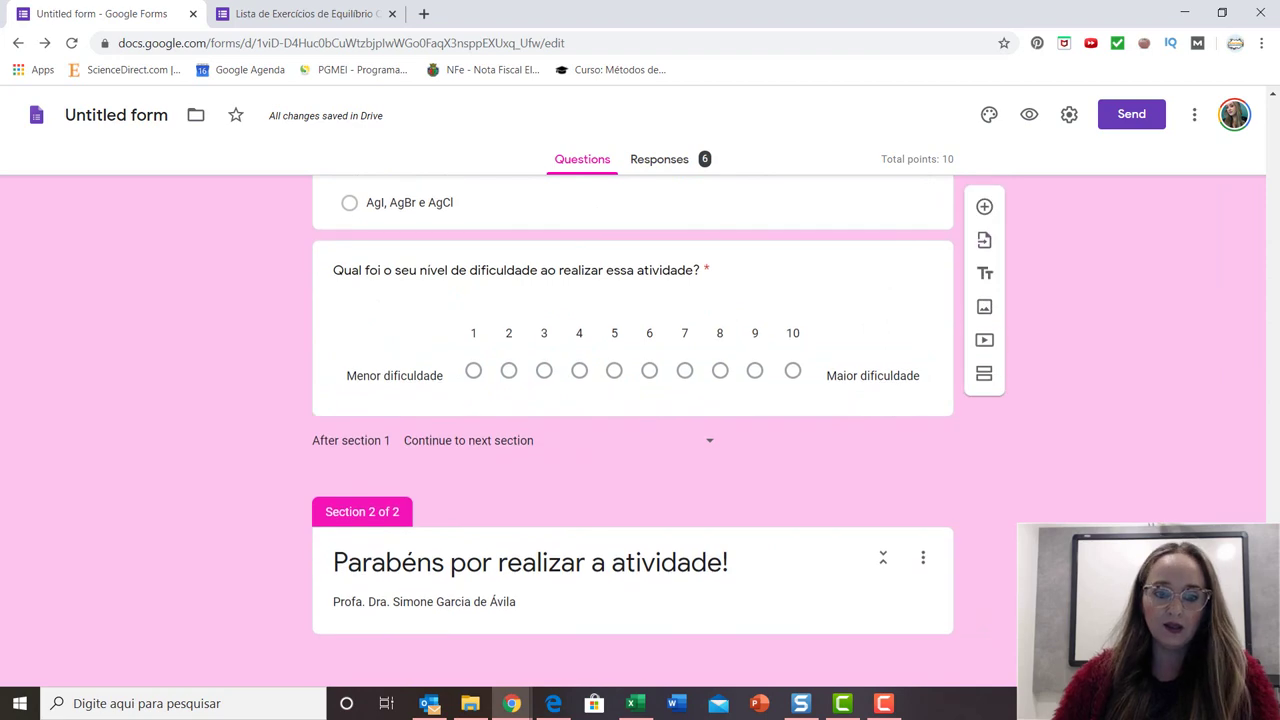
pyautogui.scroll(20, 853, 531)
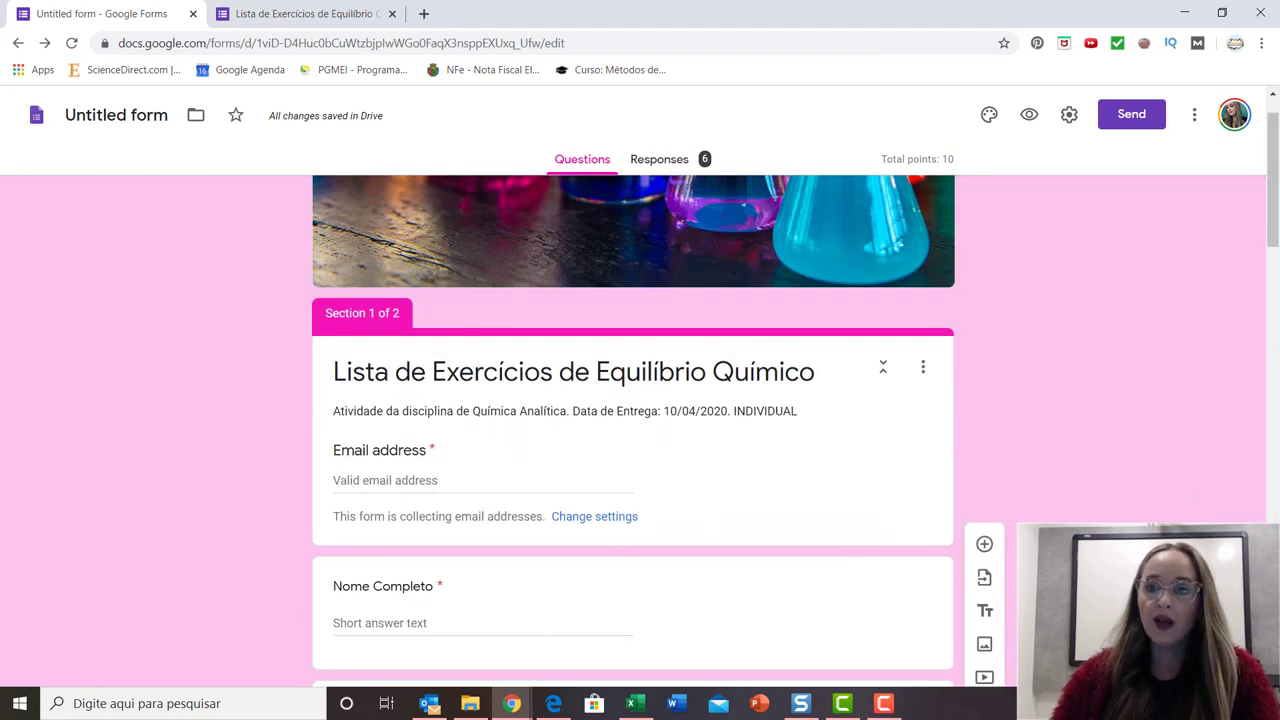
# Copy the quiz's shortened forms.gle share link from the Send form dialog, then close the dialog.
pyautogui.click(1131, 117)
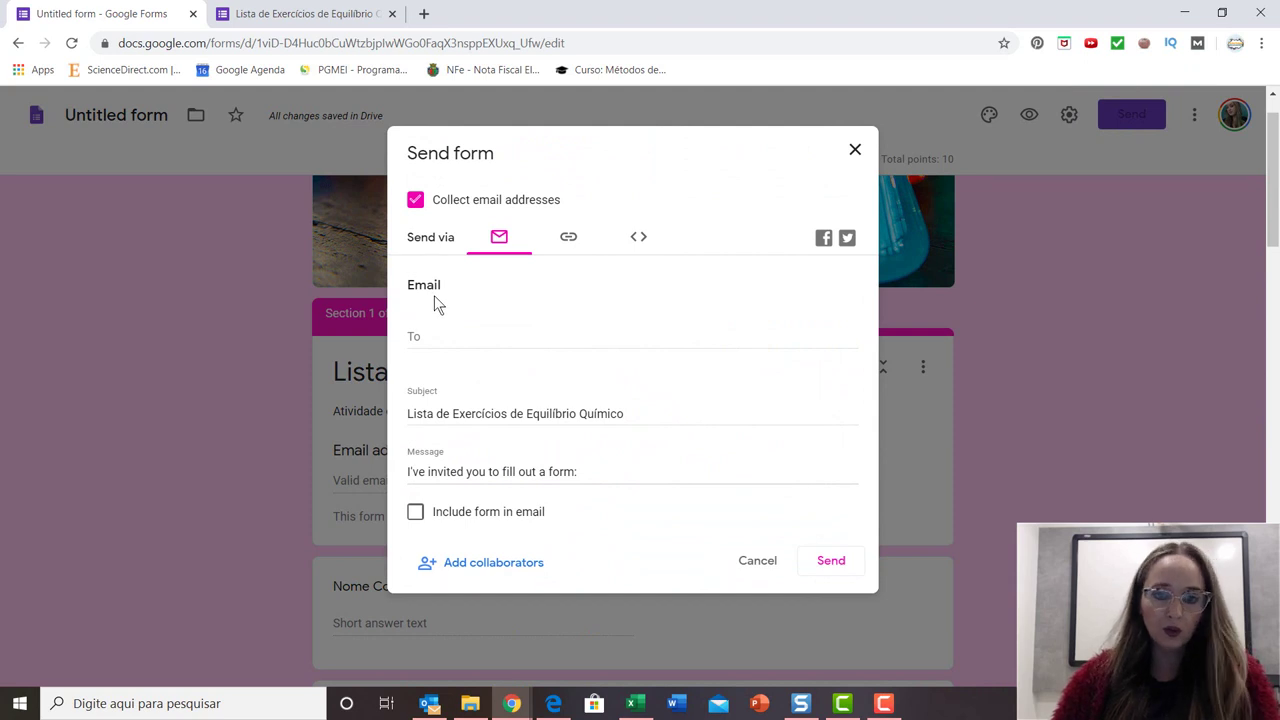
pyautogui.click(569, 244)
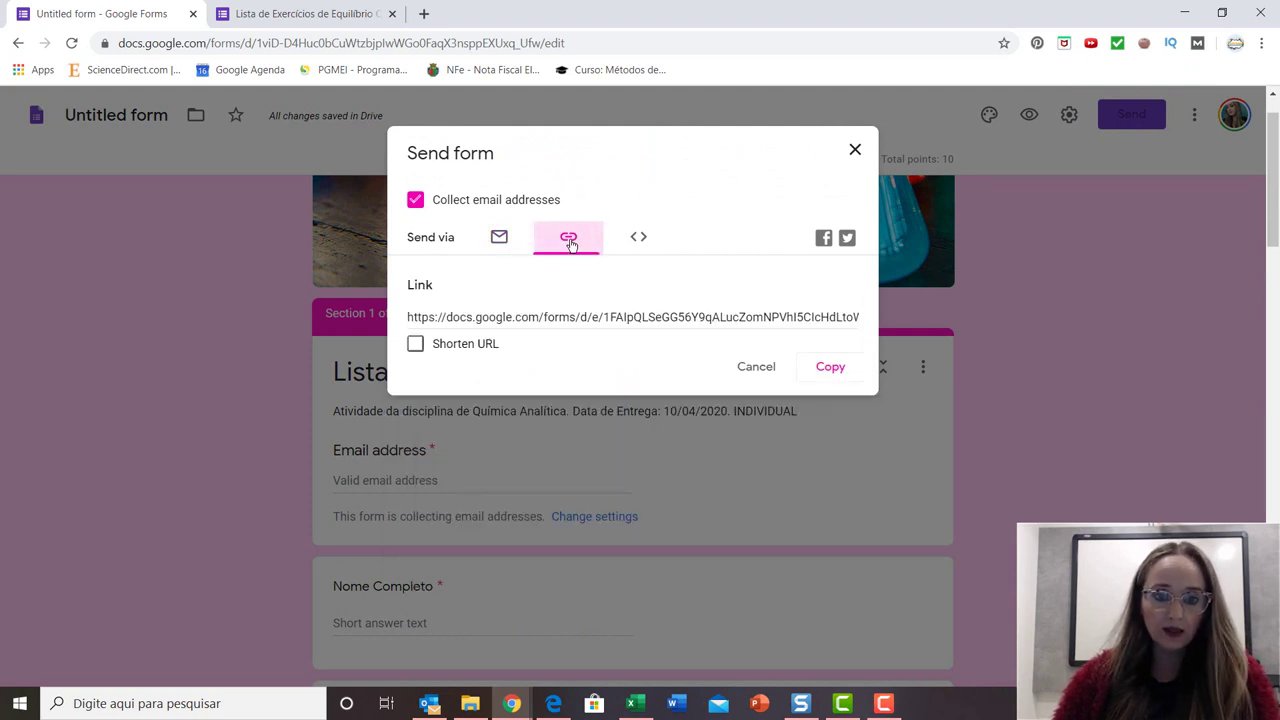
pyautogui.click(470, 347)
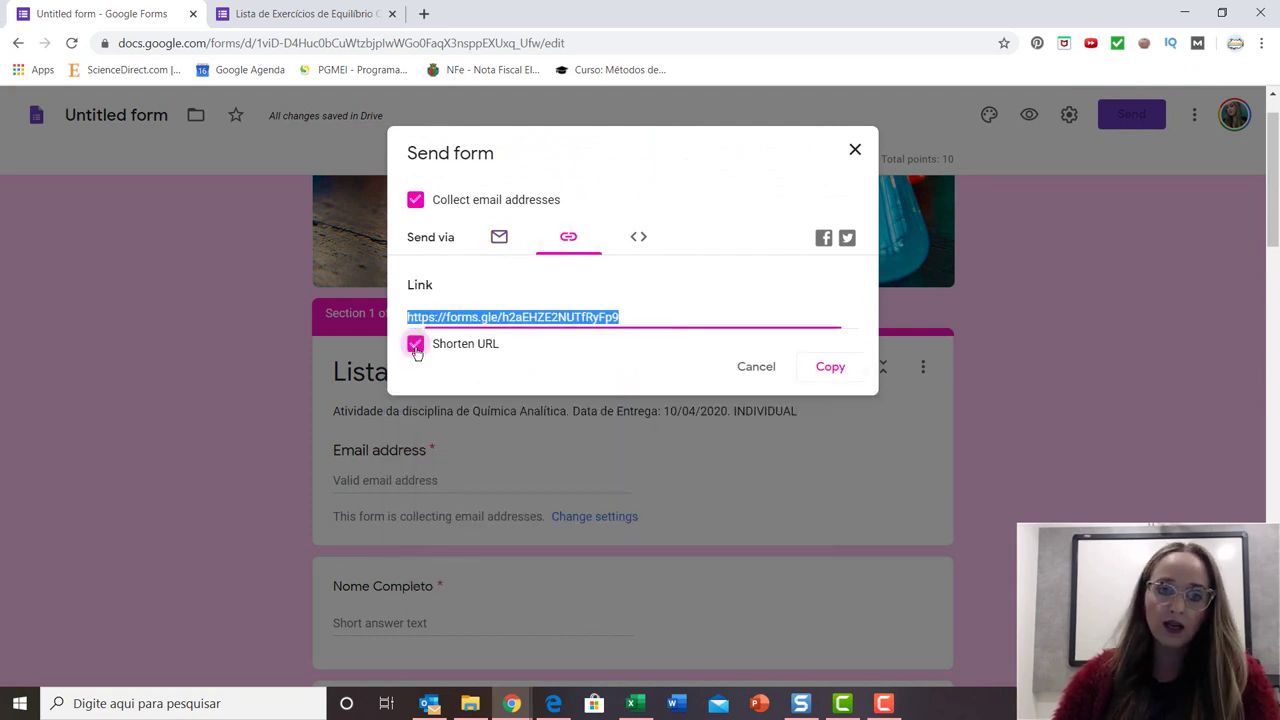
pyautogui.click(426, 352)
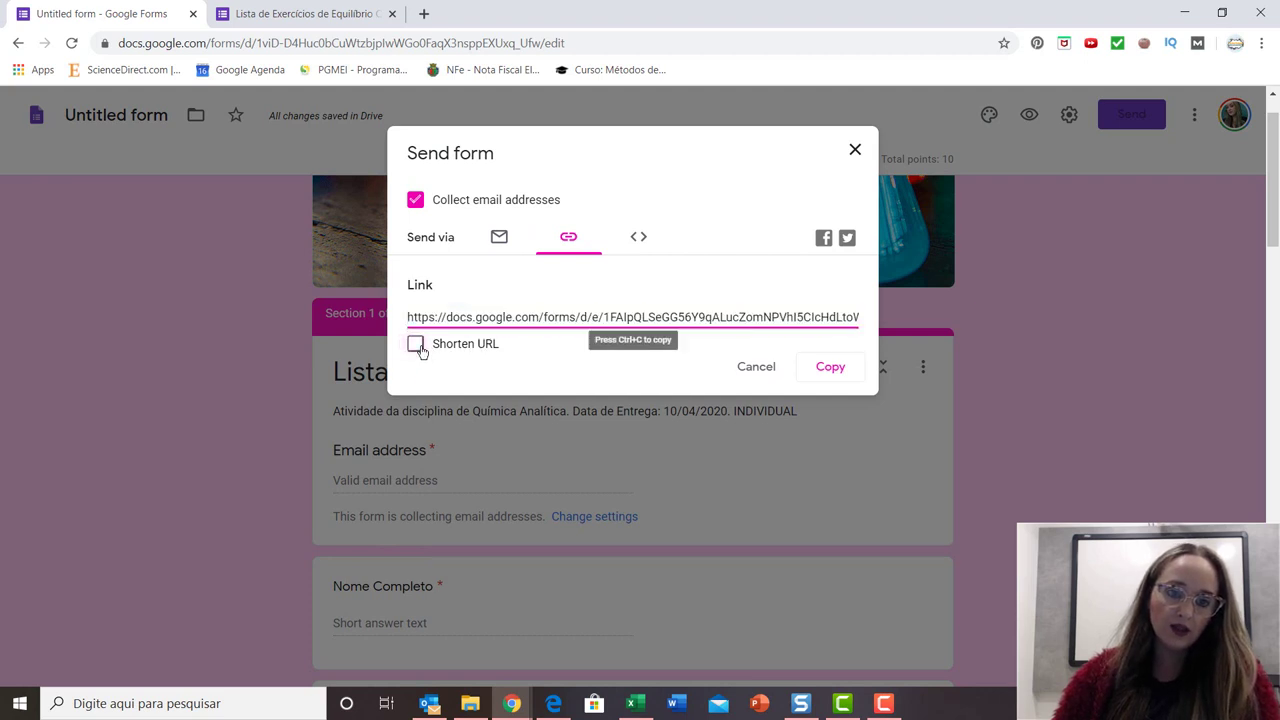
pyautogui.click(420, 348)
pyautogui.rightClick(525, 318)
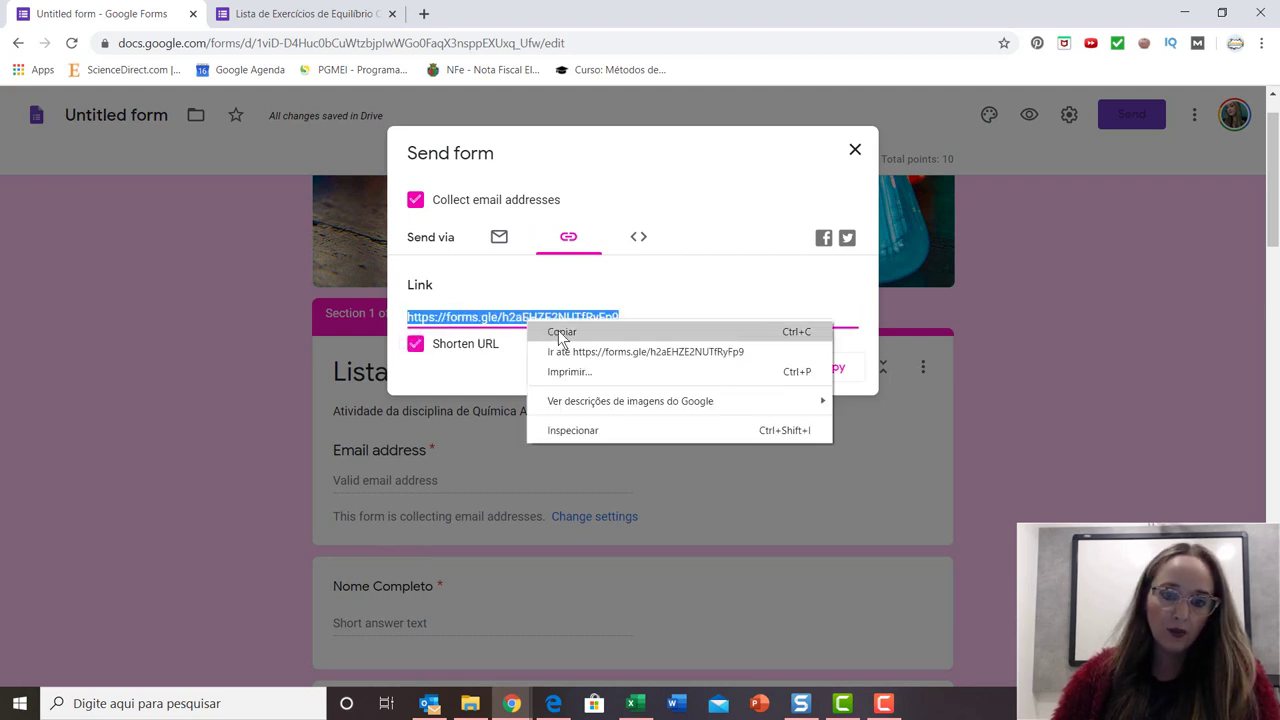
pyautogui.click(560, 332)
pyautogui.click(855, 151)
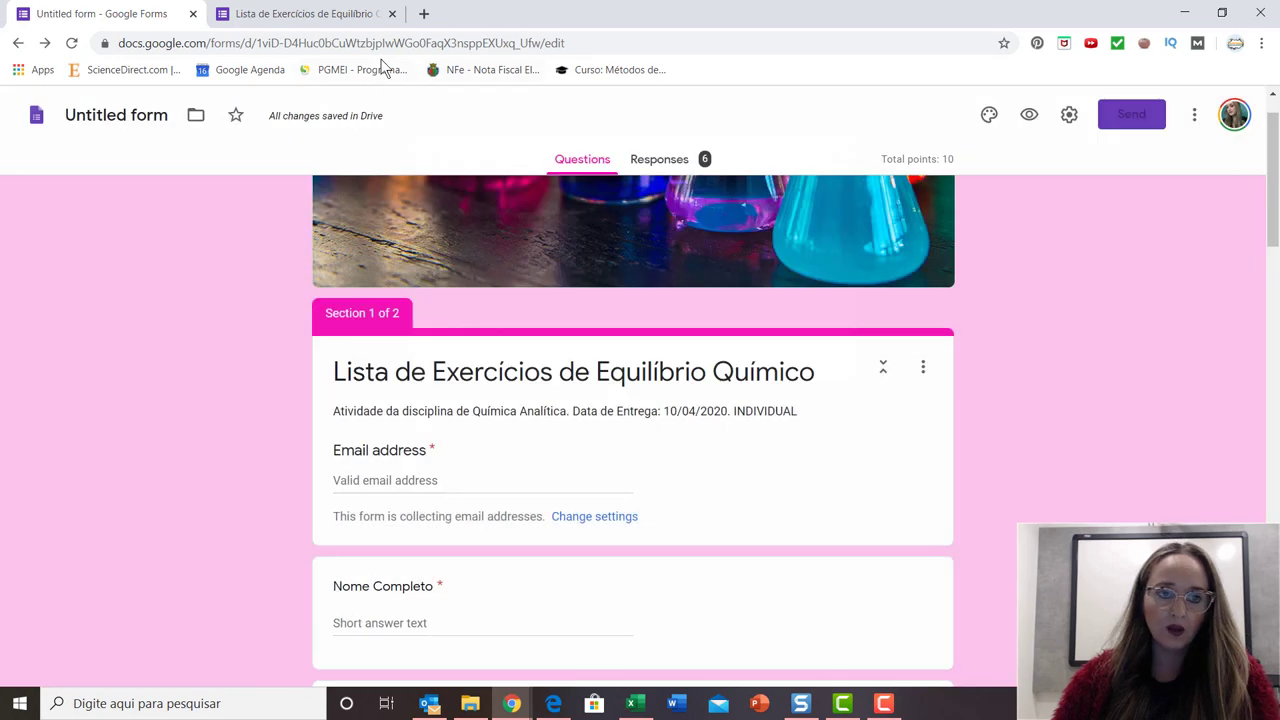
# Replace the old quiz tab with a new tab that loads the pasted forms.gle short link.
pyautogui.click(393, 15)
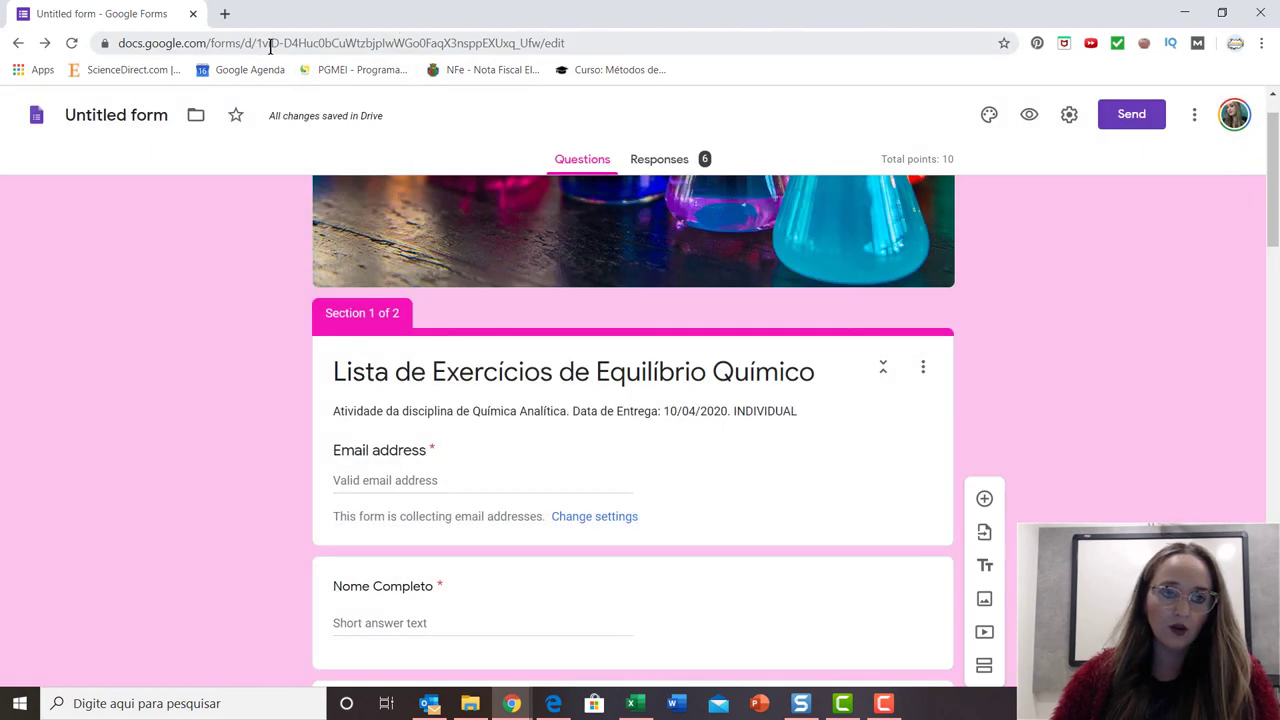
pyautogui.click(223, 14)
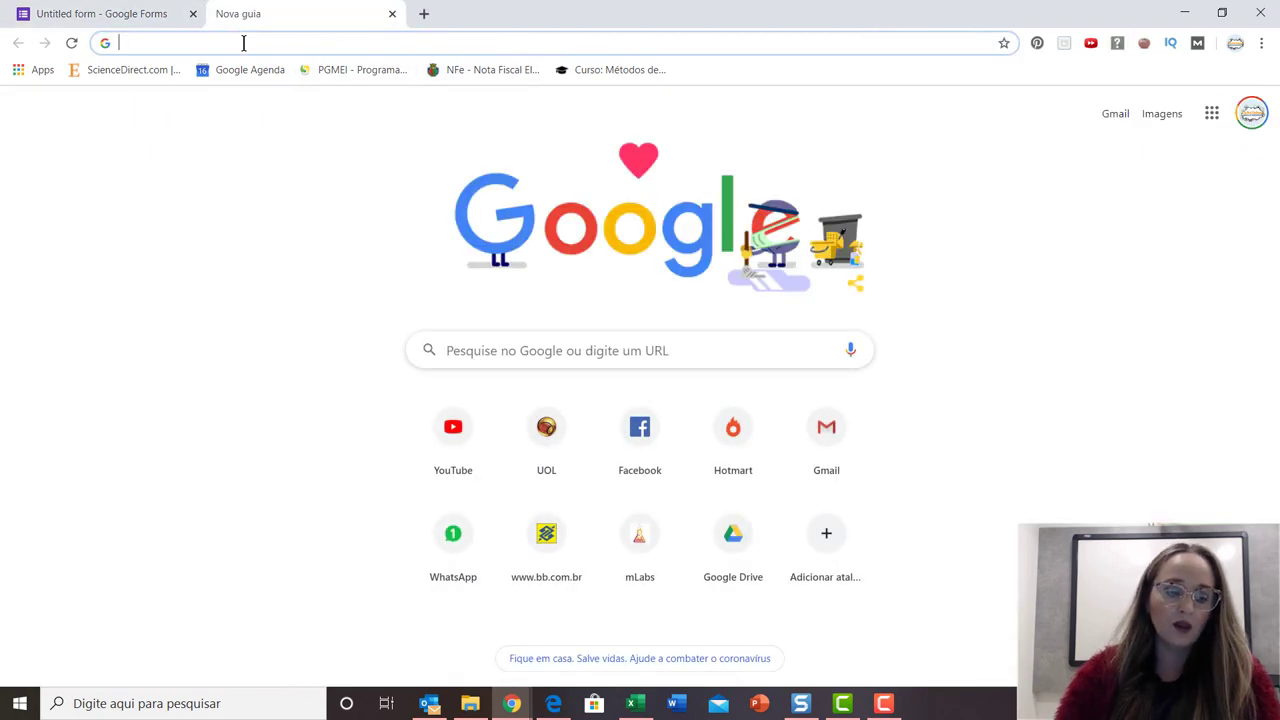
pyautogui.write('https://forms.gle/h2aEHZE2NUTfRyFp9')
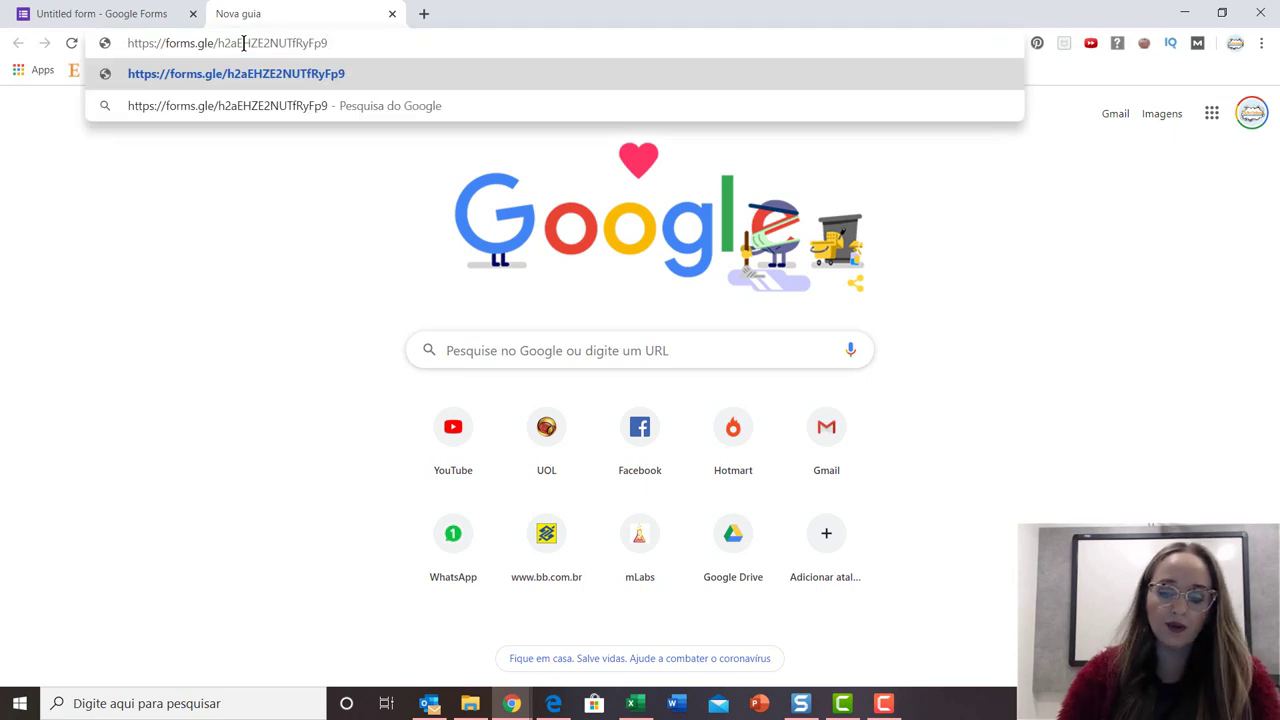
pyautogui.press('Return')
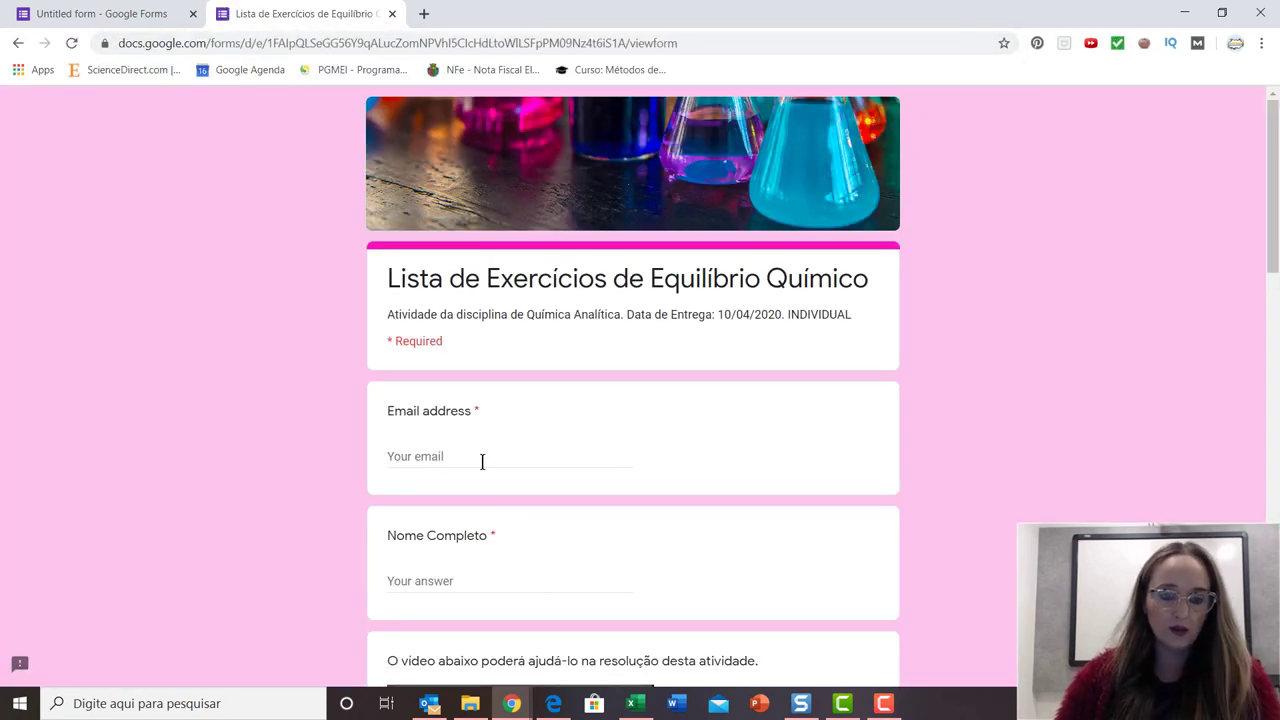
pyautogui.click(482, 462)
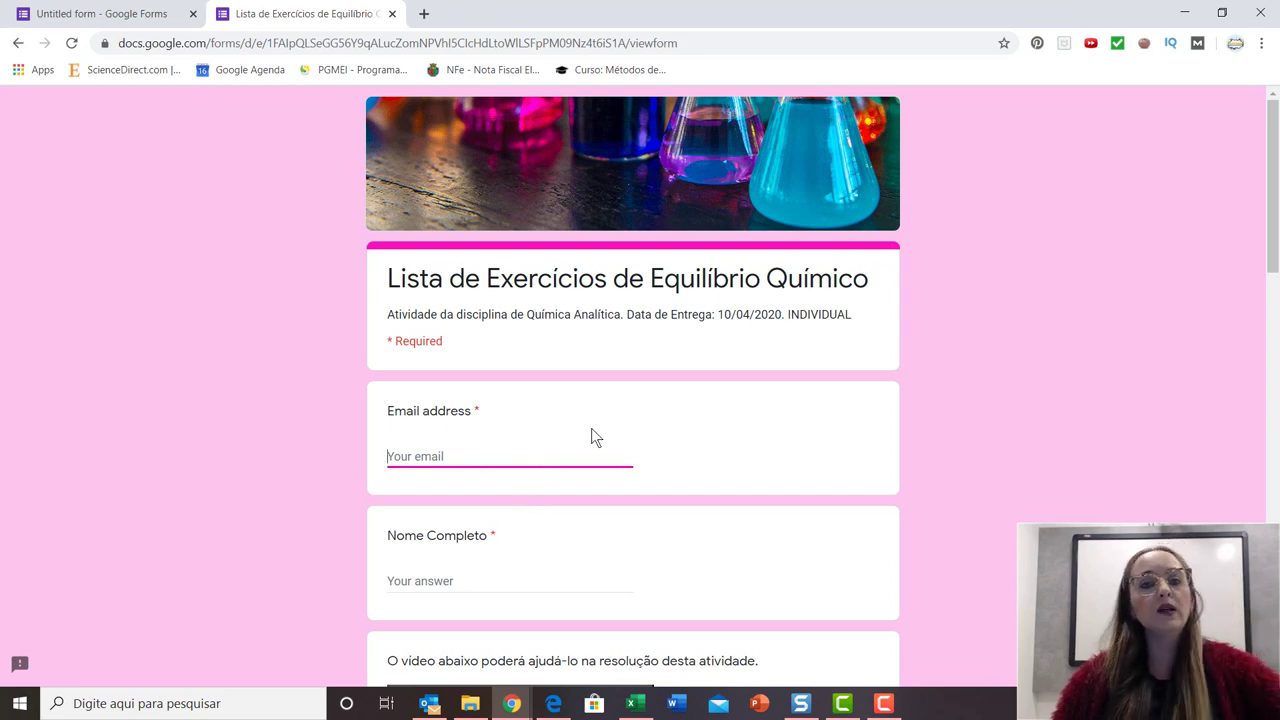
# Enter the test respondent's email address and full name in the quiz.
pyautogui.scroll(-8, 623, 420)
pyautogui.scroll(10, 629, 430)
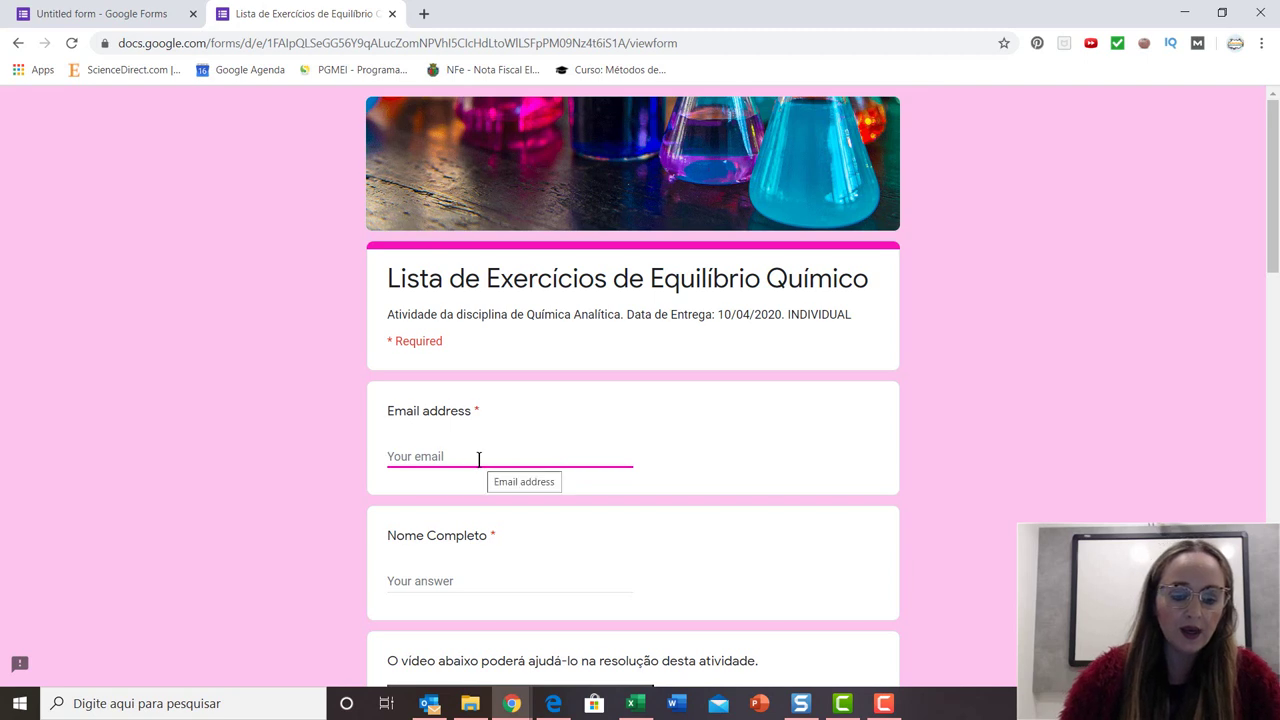
pyautogui.write('jsimo')
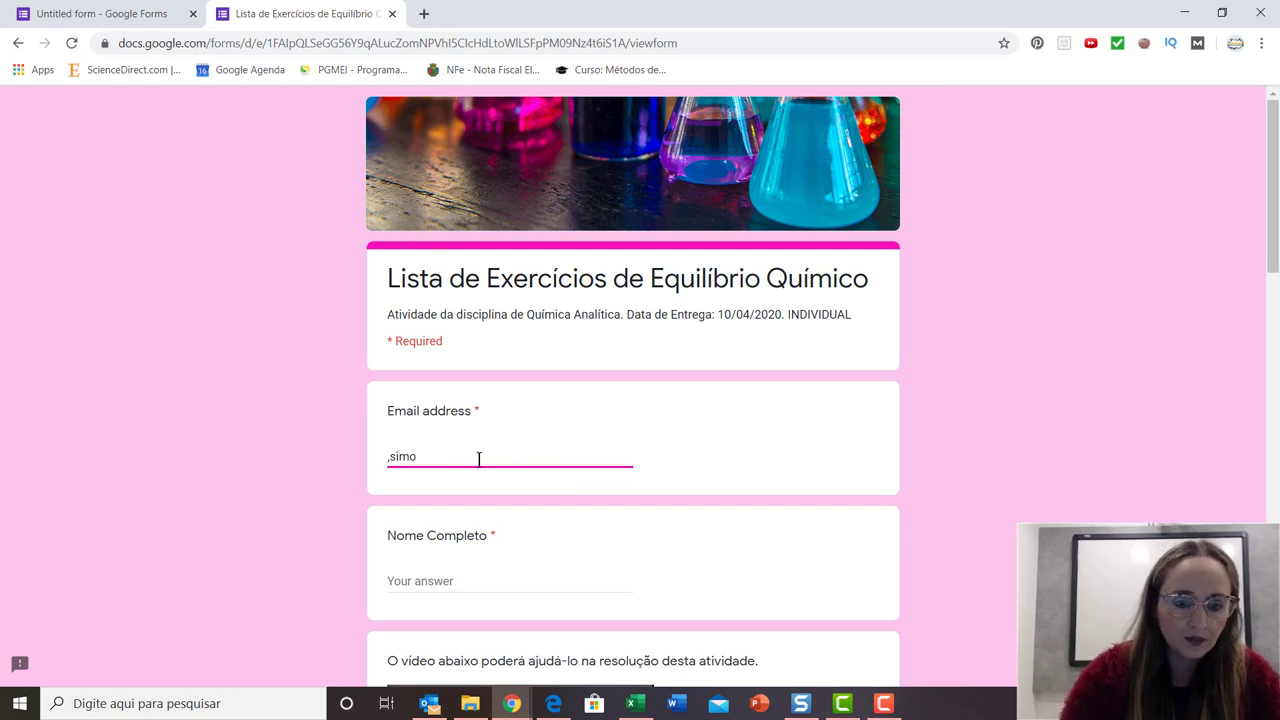
pyautogui.press('BackSpace')
pyautogui.press('BackSpace')
pyautogui.press('BackSpace')
pyautogui.press('BackSpace')
pyautogui.press('BackSpace')
pyautogui.write('si')
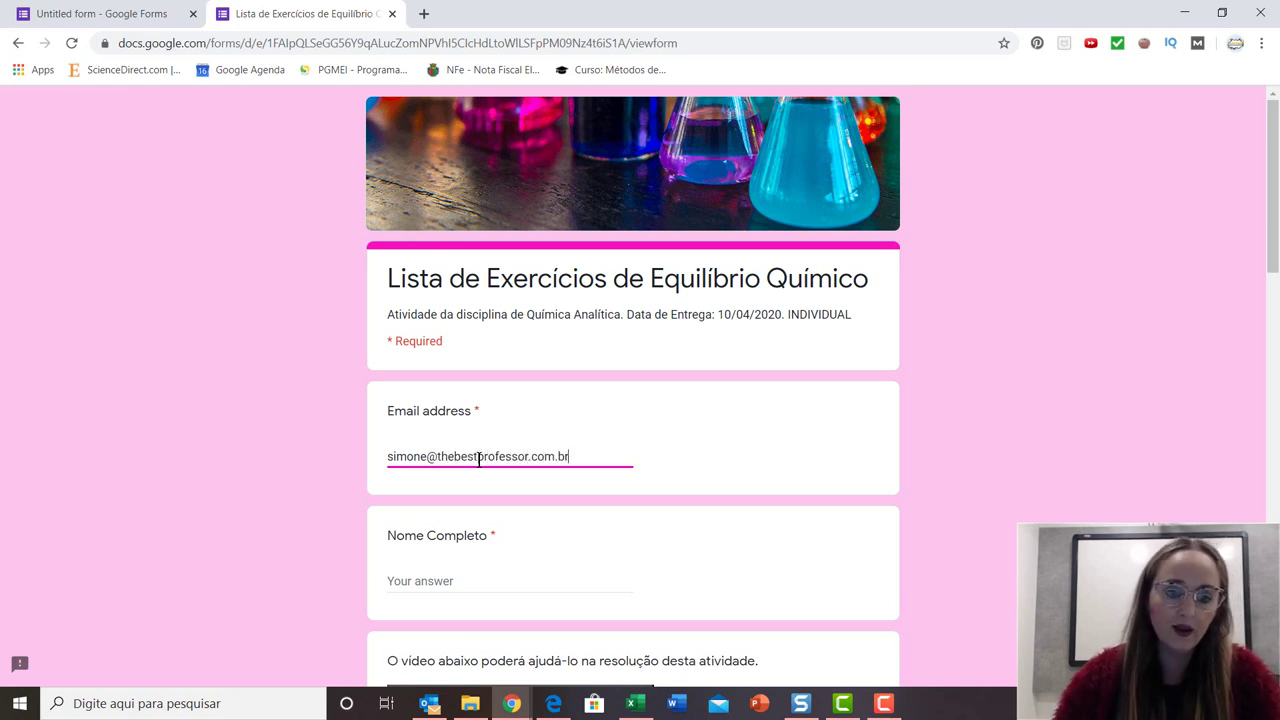
pyautogui.press('Tab')
pyautogui.write('S')
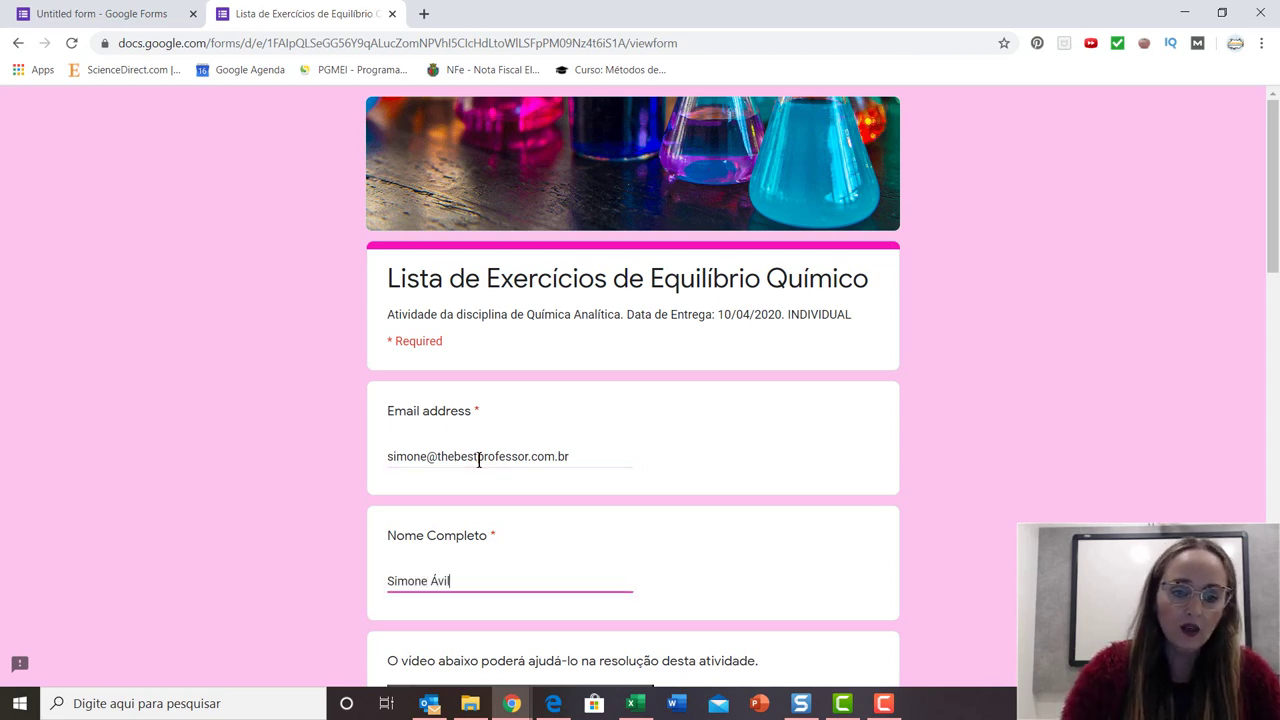
# Answer 'shifted toward the reagents' and AgCl Kps 5 x 10-8, rate difficulty 7, and submit.
pyautogui.scroll(-3, 517, 506)
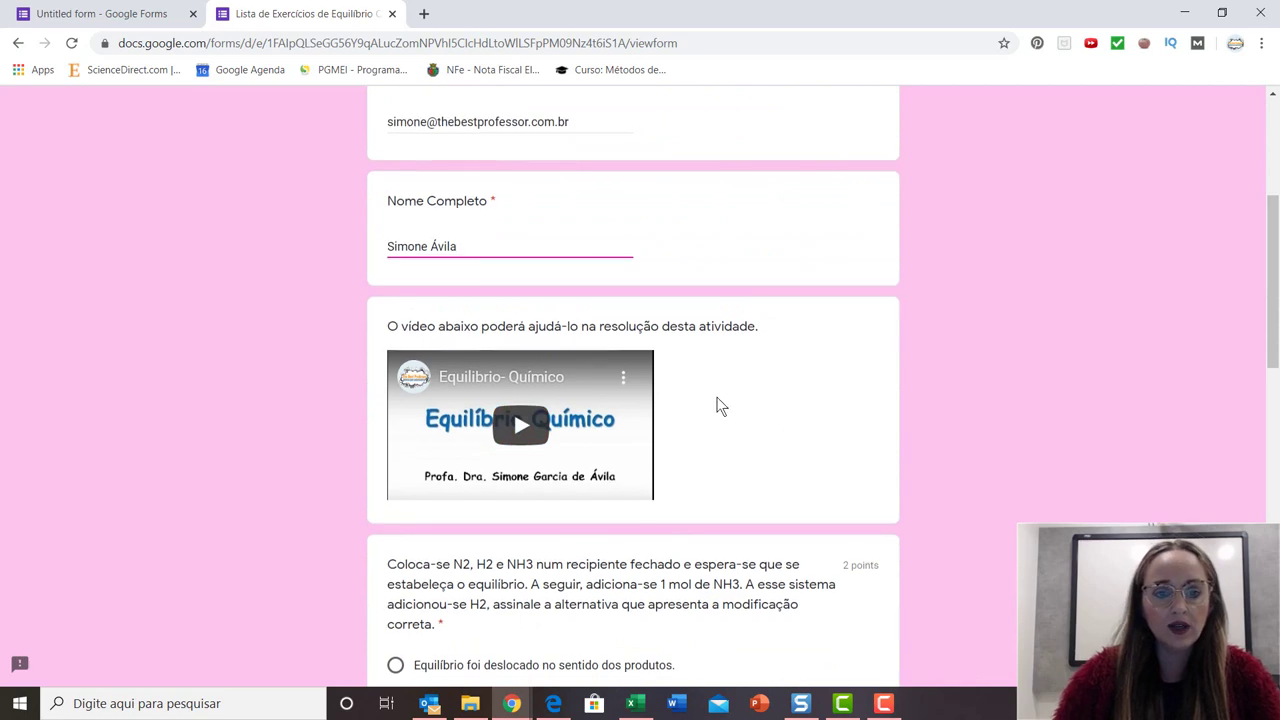
pyautogui.scroll(-2, 716, 460)
pyautogui.scroll(-2, 716, 460)
pyautogui.click(416, 284)
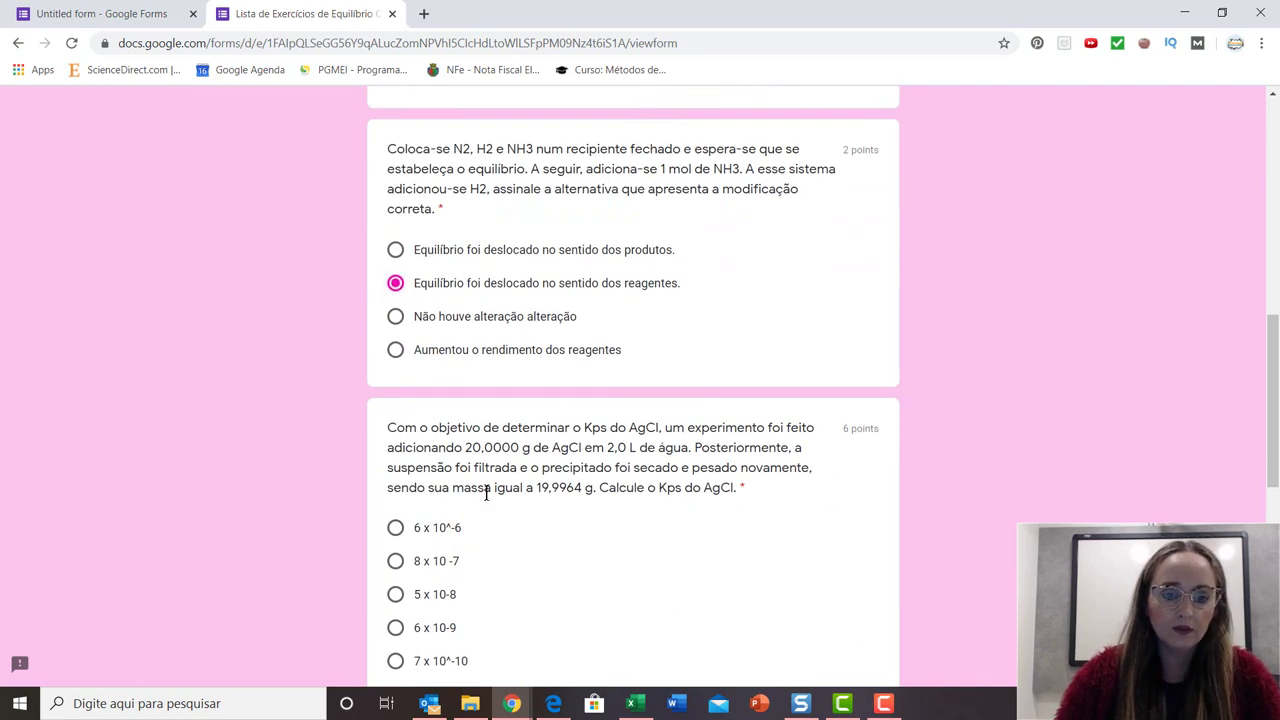
pyautogui.scroll(-2, 453, 437)
pyautogui.click(450, 430)
pyautogui.scroll(-3, 451, 434)
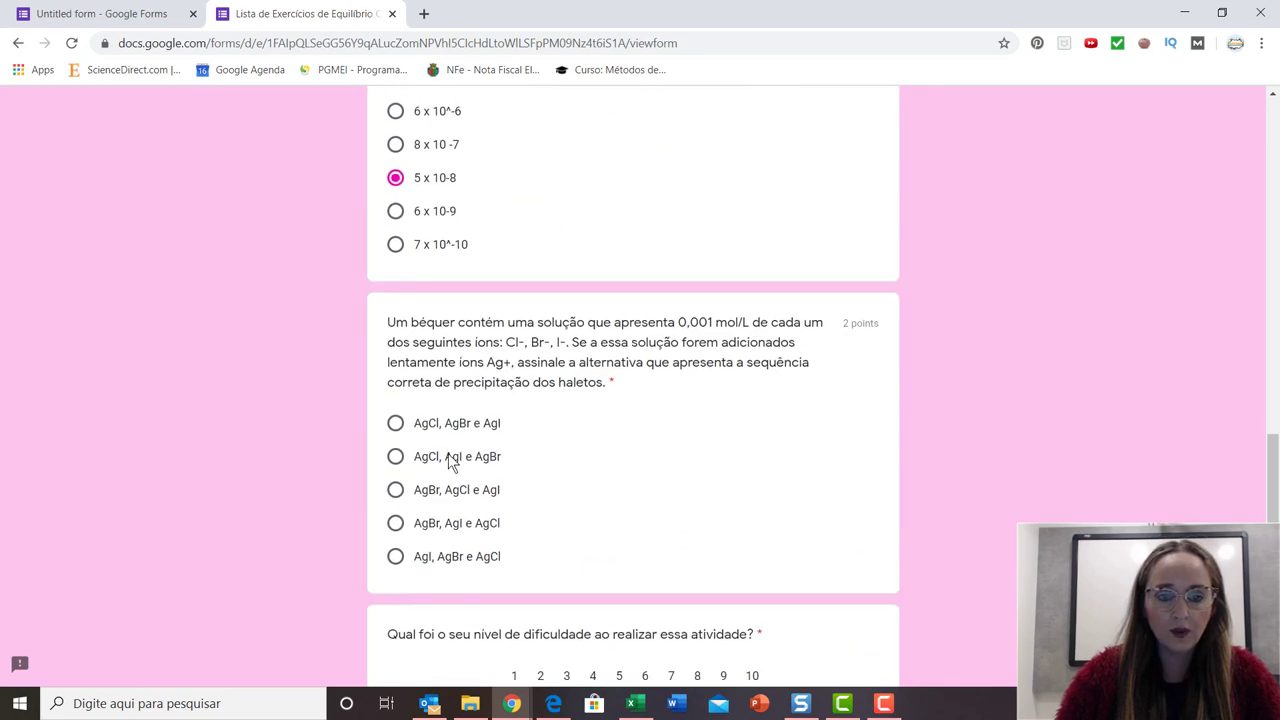
pyautogui.moveTo(445, 457); pyautogui.dragTo(451, 462)
pyautogui.scroll(-2, 451, 462)
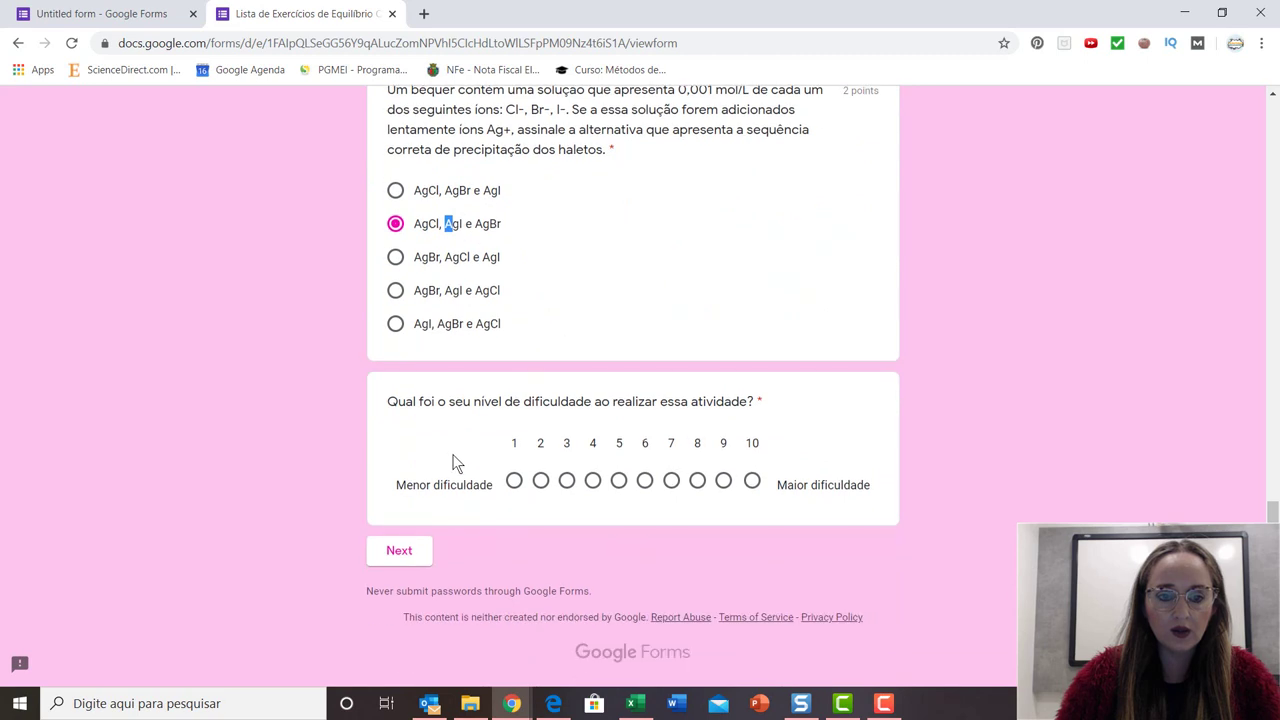
pyautogui.click(671, 481)
pyautogui.click(399, 552)
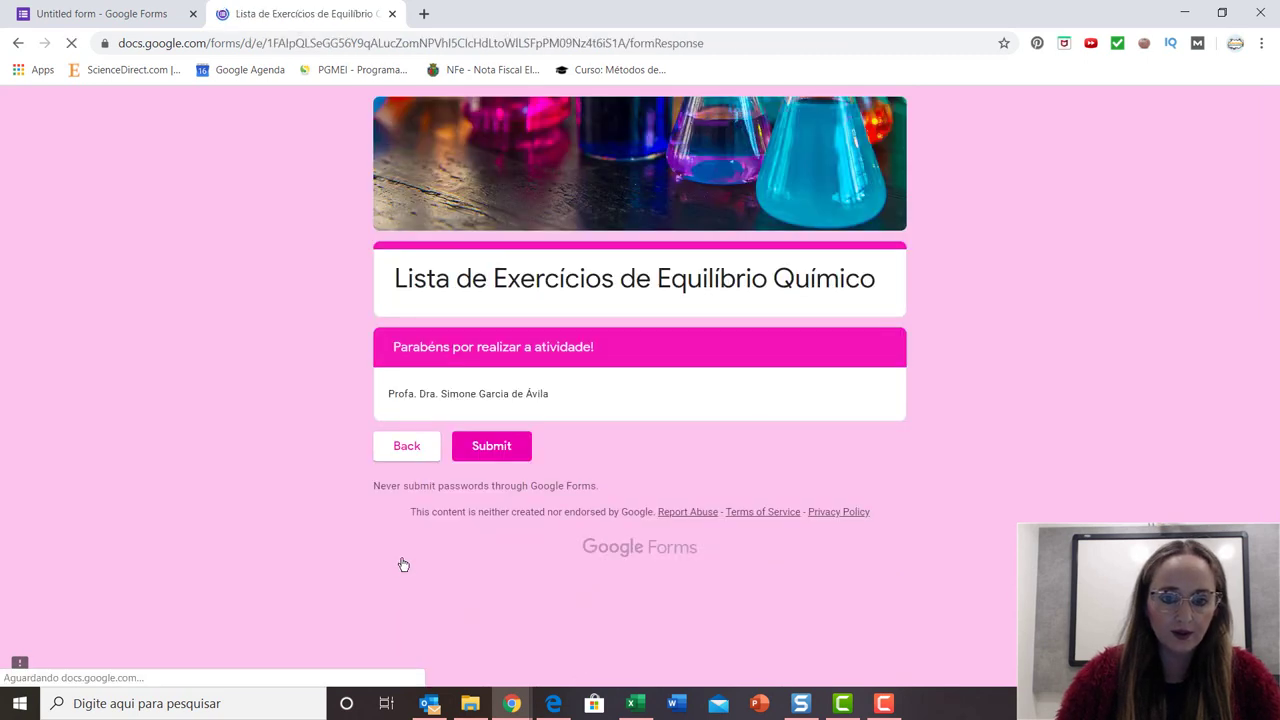
pyautogui.click(493, 447)
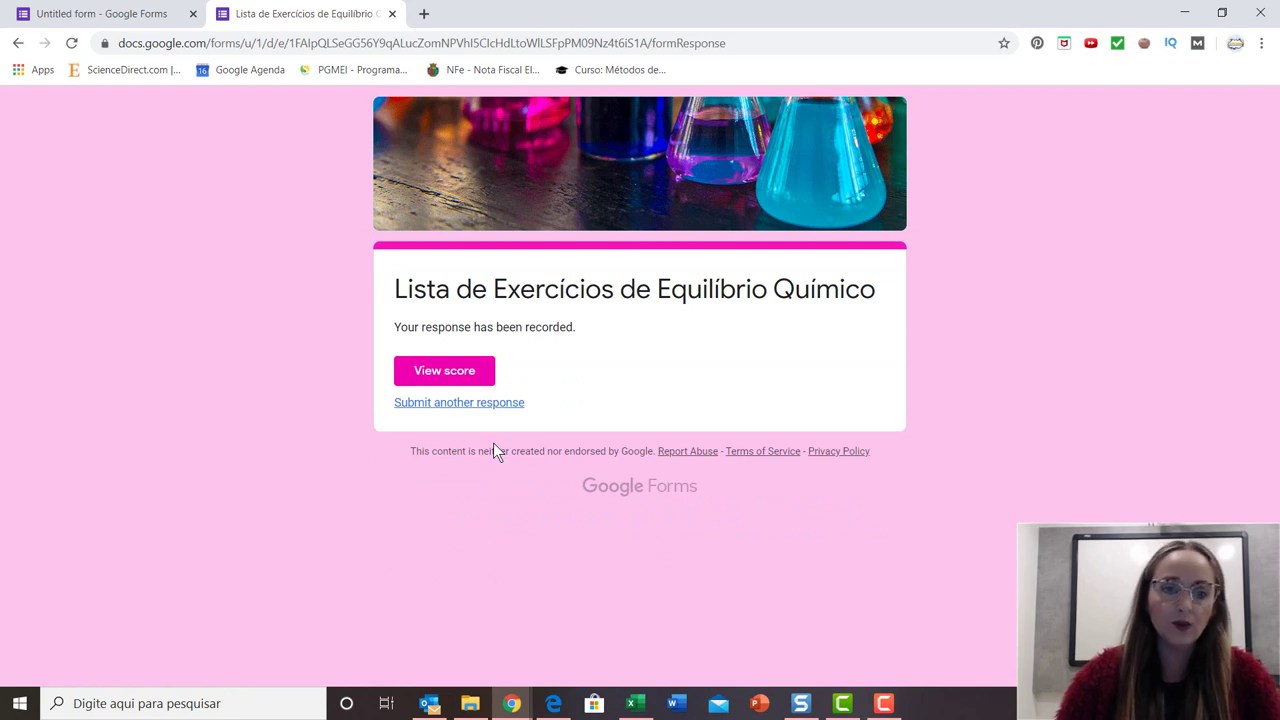
pyautogui.click(442, 385)
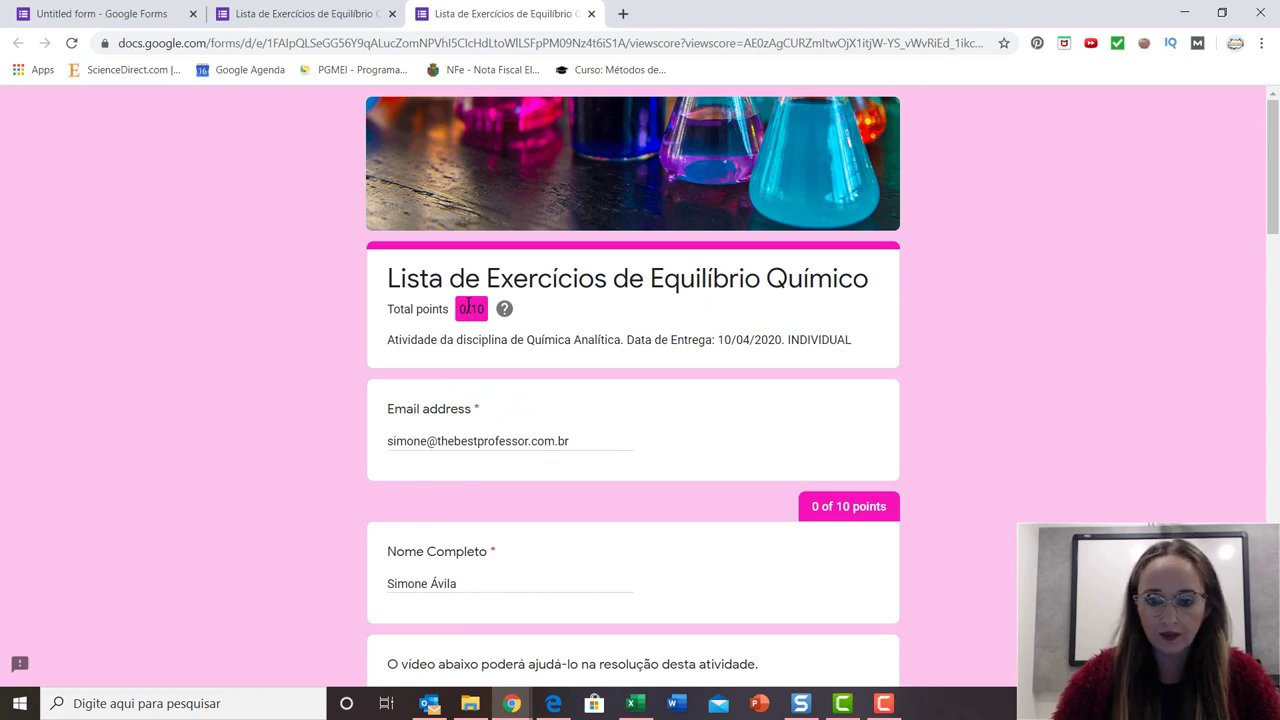
pyautogui.scroll(-2, 531, 417)
pyautogui.scroll(-3, 531, 403)
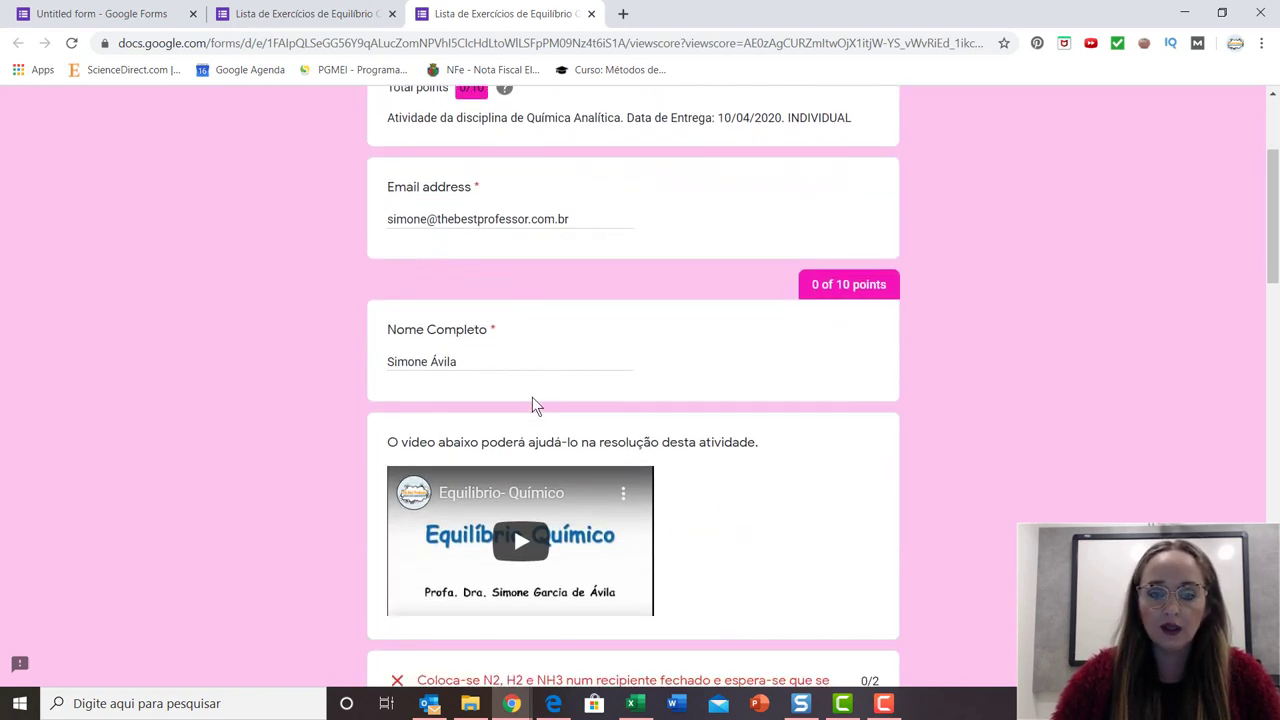
pyautogui.scroll(-2, 492, 420)
pyautogui.scroll(-1, 549, 329)
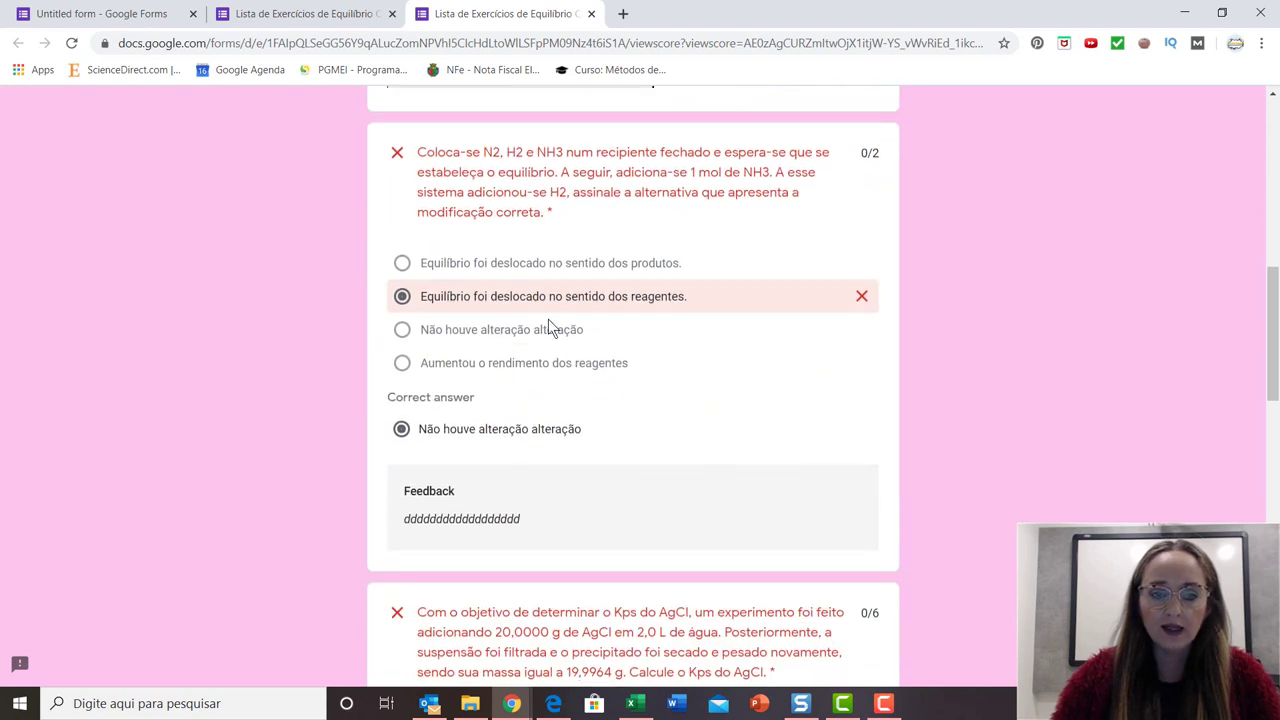
pyautogui.scroll(1, 638, 405)
pyautogui.scroll(1, 638, 405)
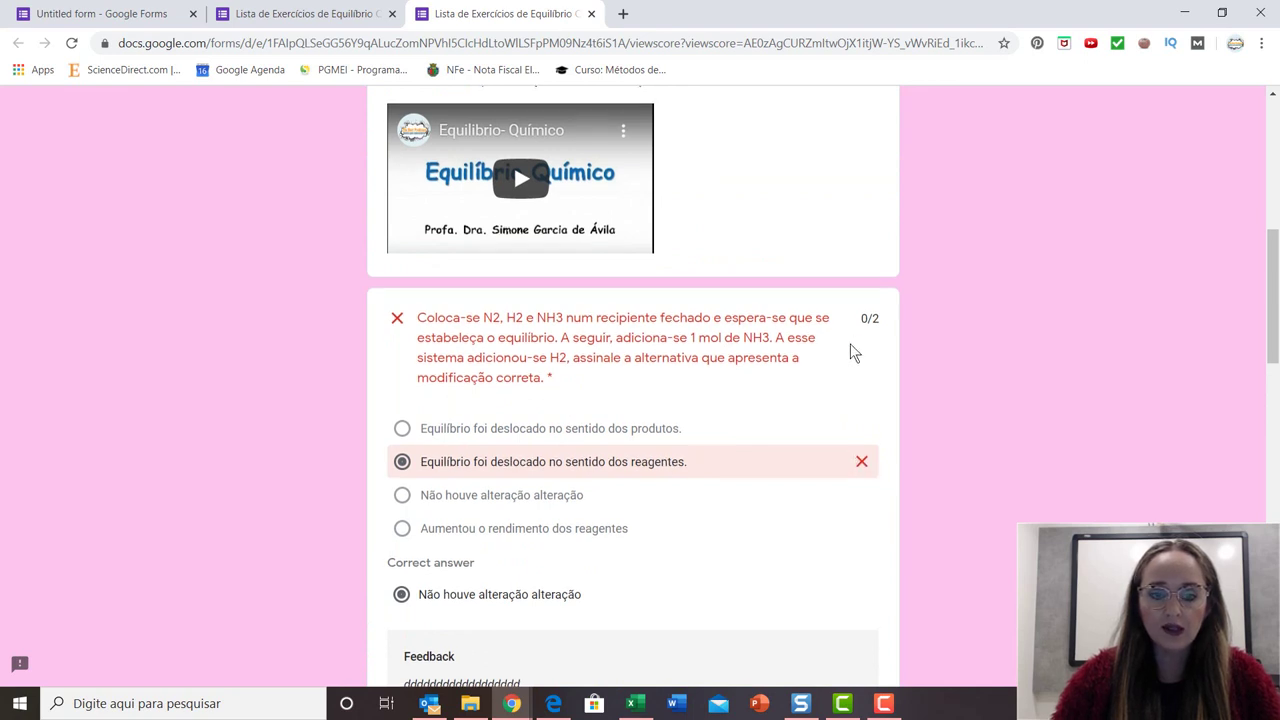
pyautogui.scroll(-5, 534, 366)
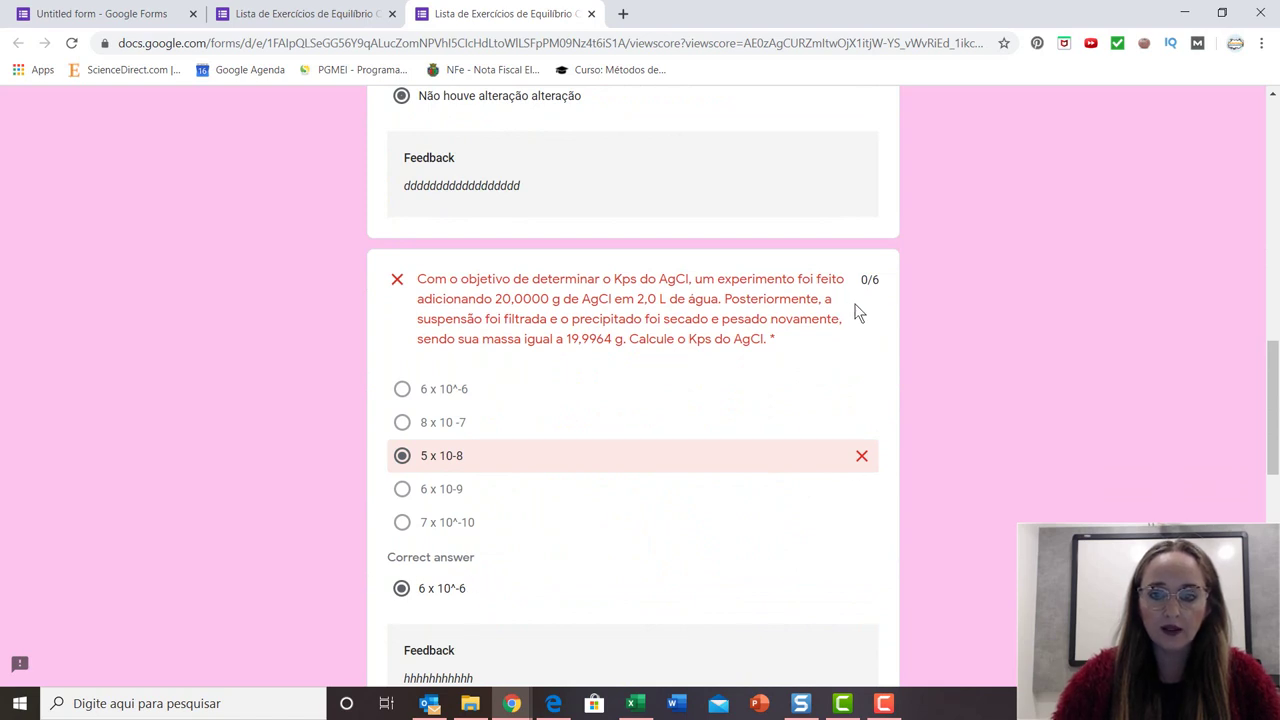
pyautogui.scroll(-5, 754, 371)
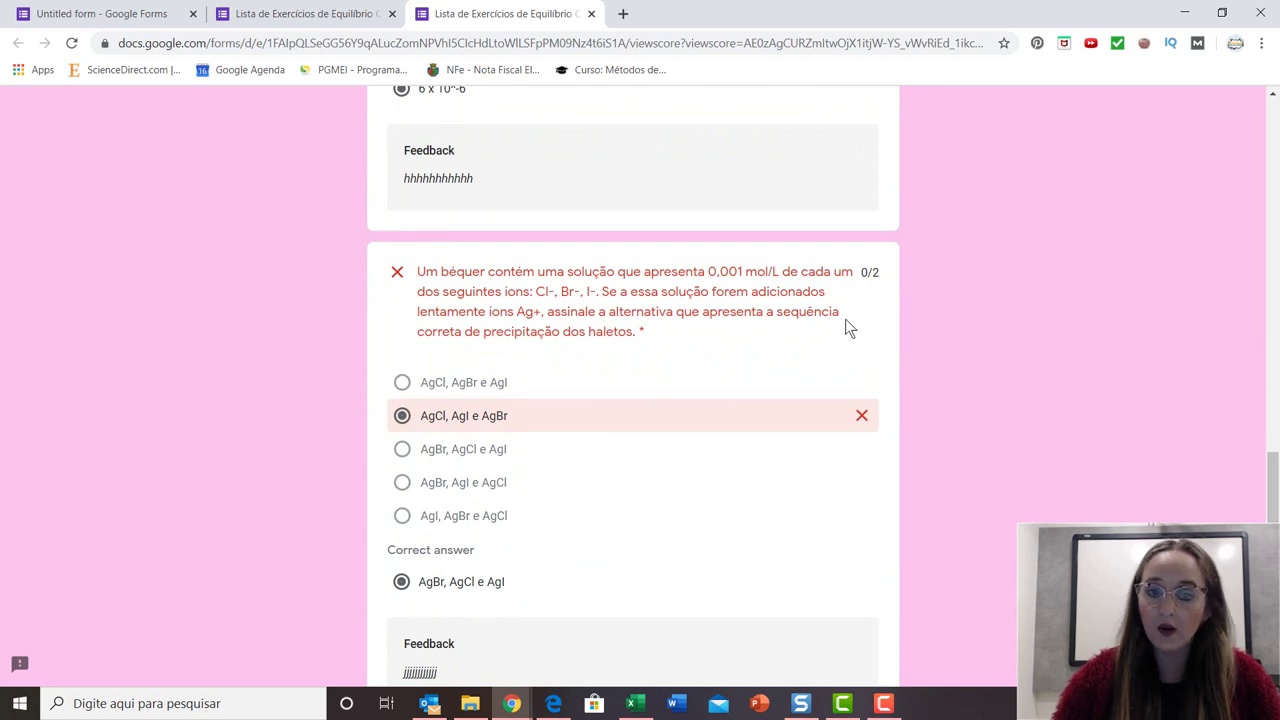
pyautogui.scroll(-4, 845, 322)
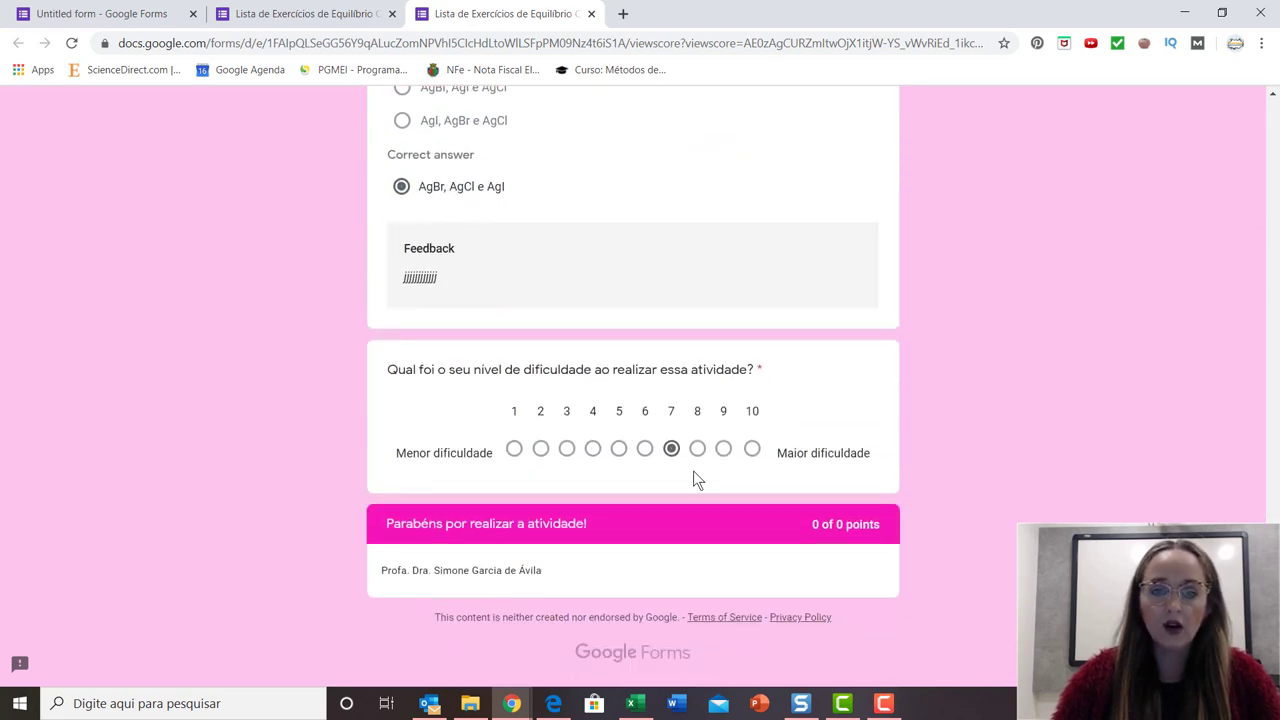
pyautogui.scroll(20, 999, 380)
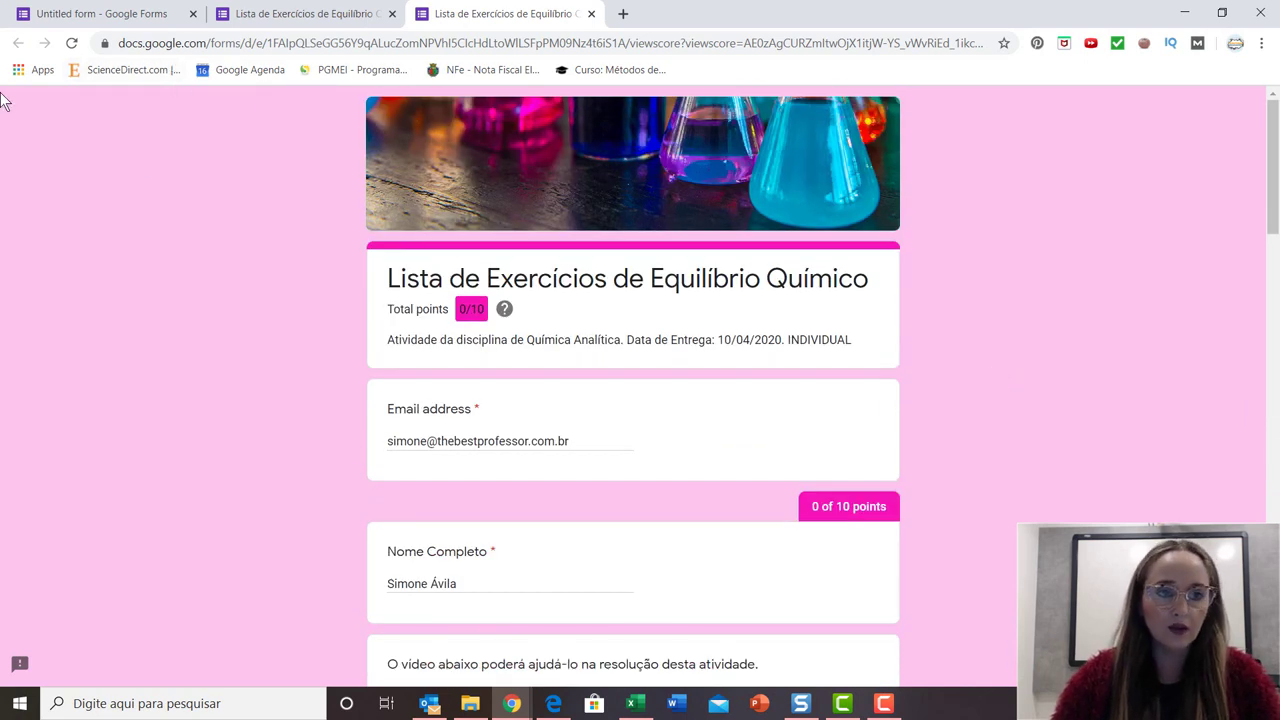
# Return to the quiz editor tab and open its Responses summary.
pyautogui.click(82, 20)
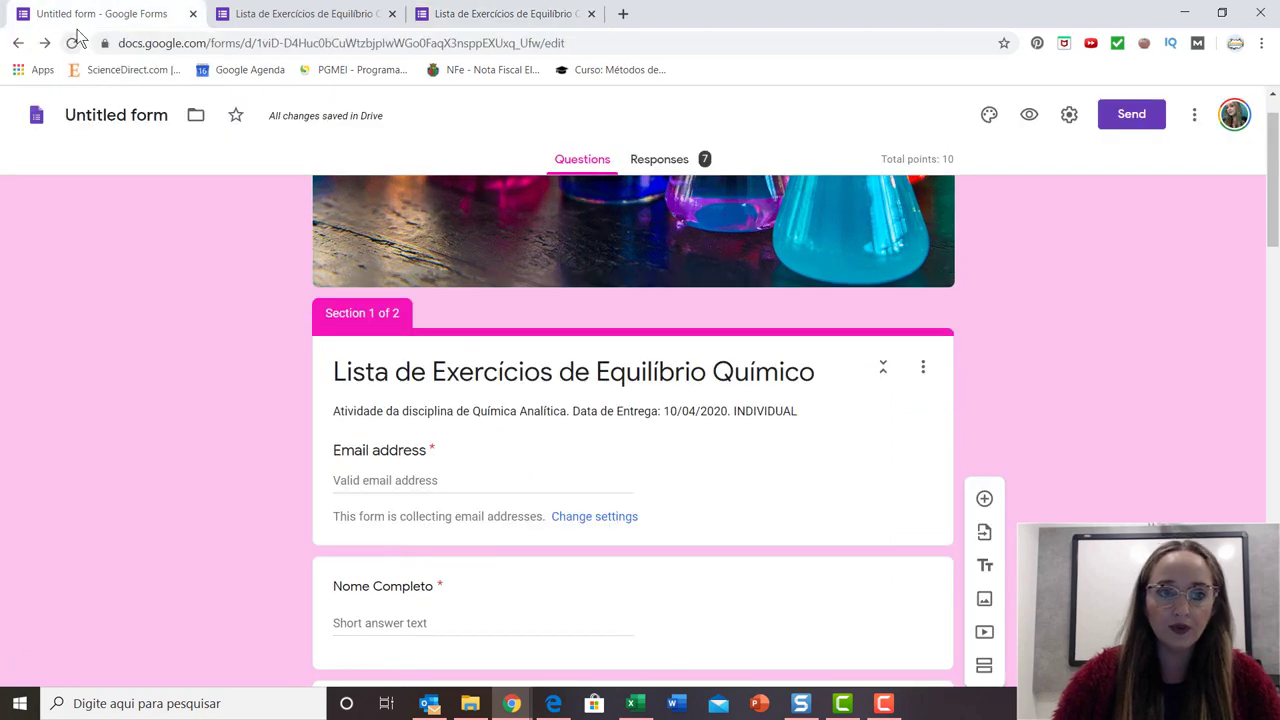
pyautogui.scroll(-3, 461, 328)
pyautogui.scroll(3, 460, 334)
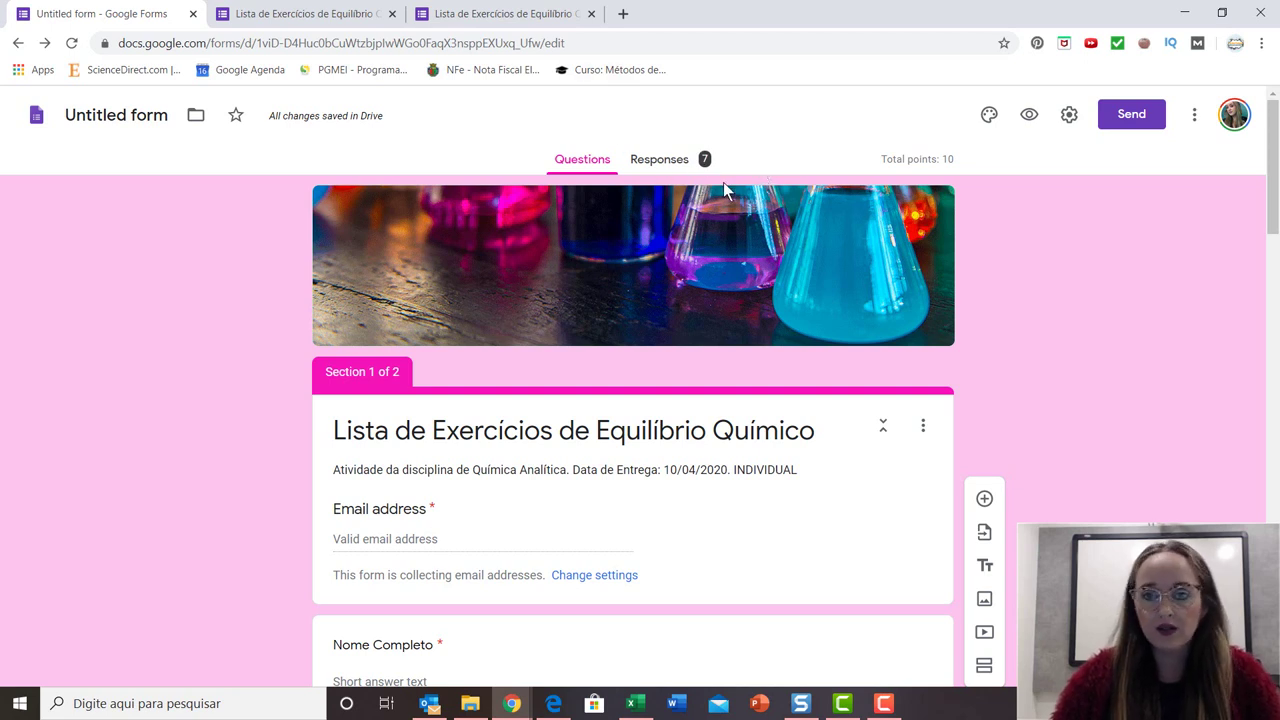
pyautogui.click(660, 161)
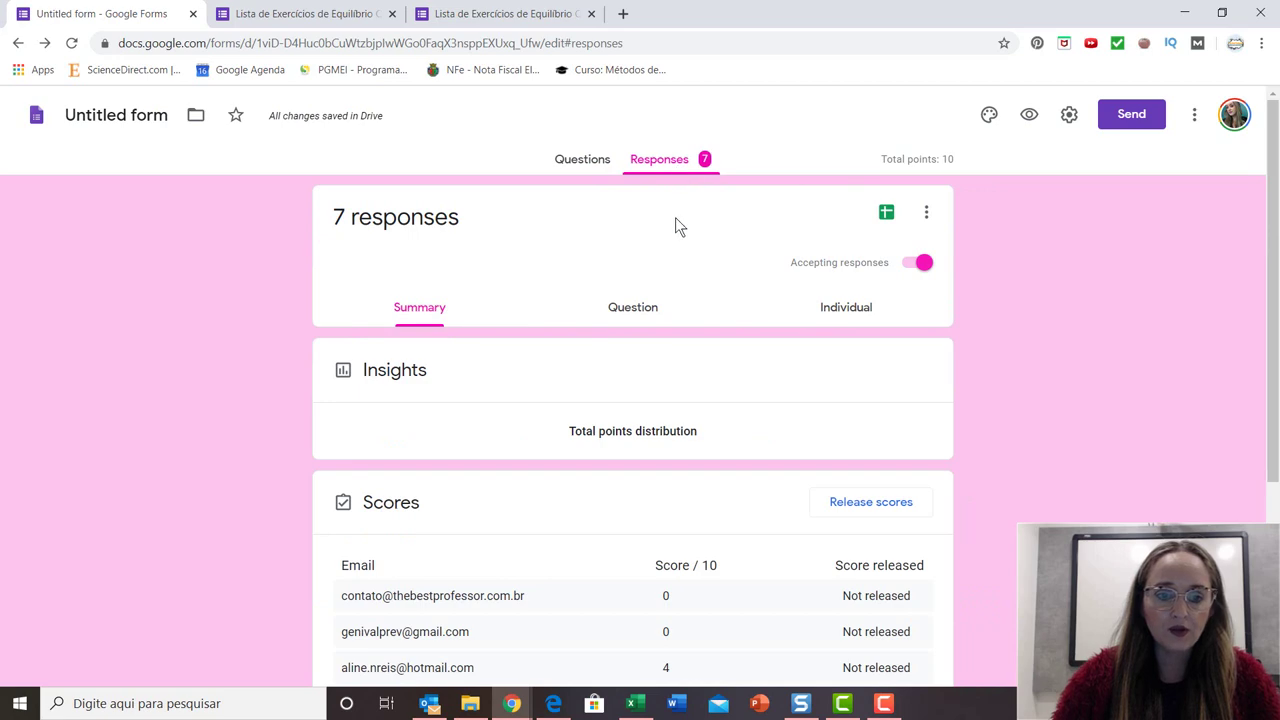
# Review the 7-response summary: points distribution, frequently missed questions and the Scores table.
pyautogui.scroll(-3, 676, 222)
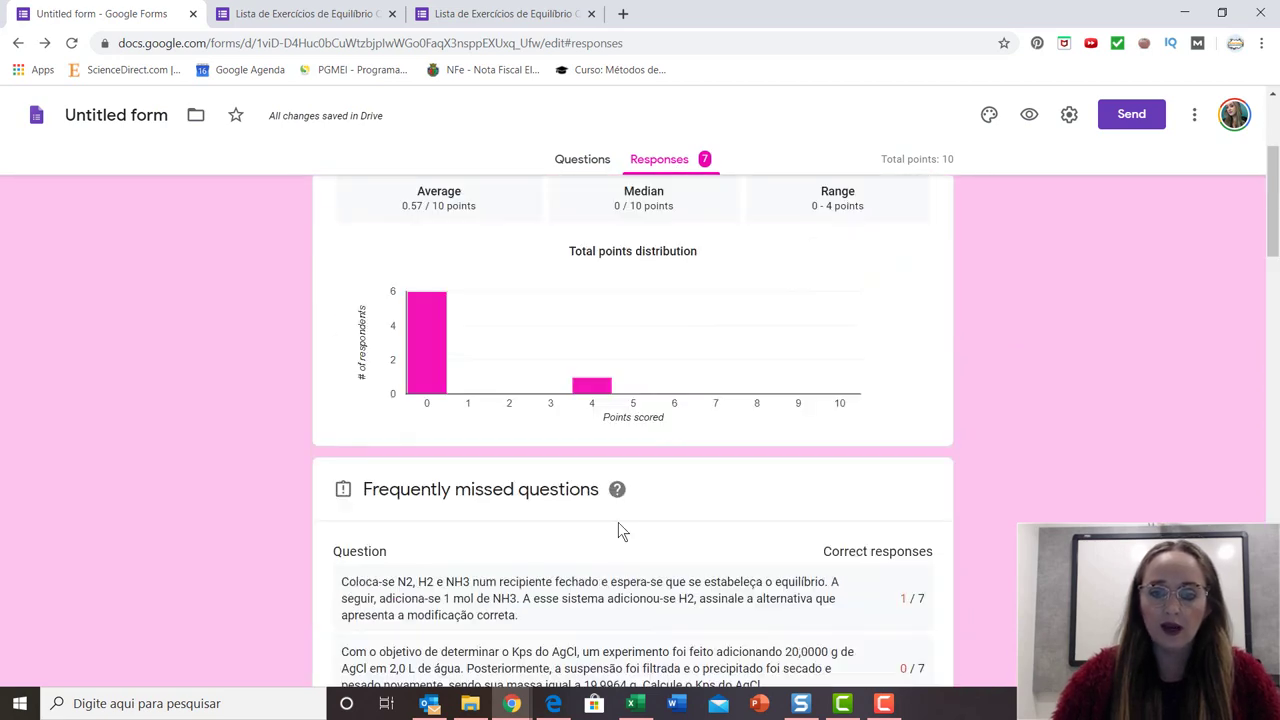
pyautogui.scroll(-3, 460, 530)
pyautogui.scroll(5, 468, 547)
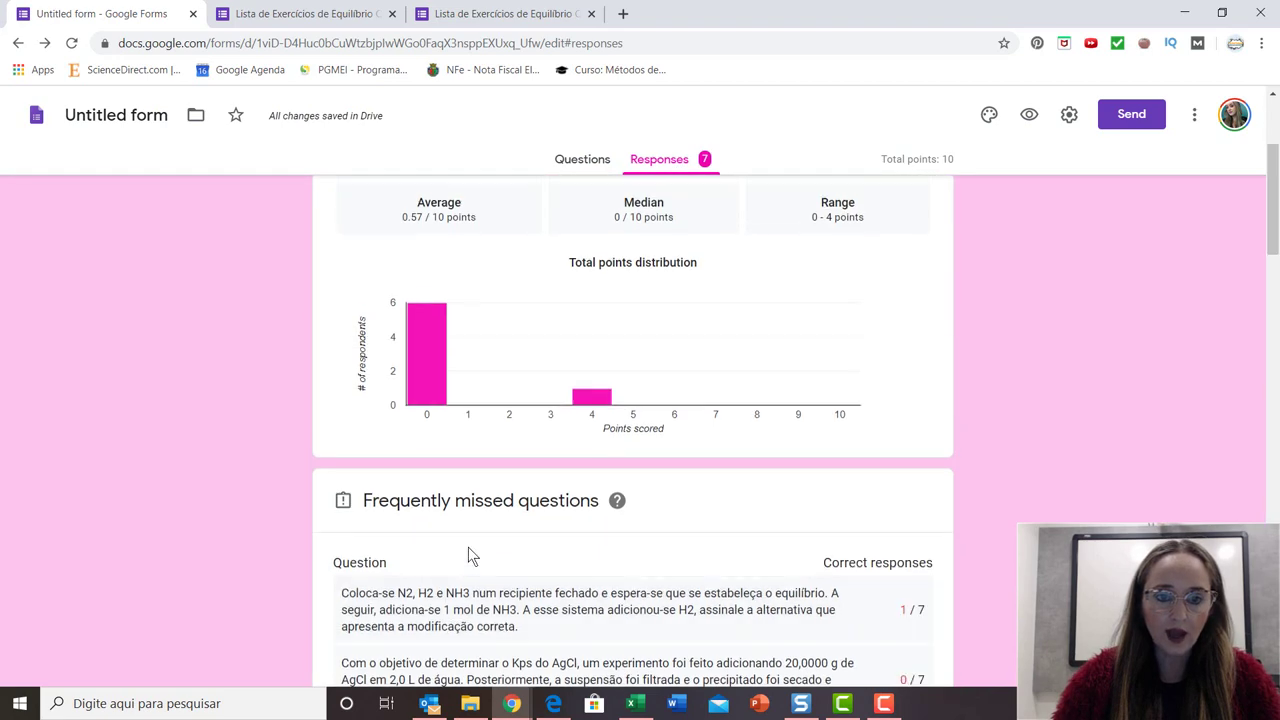
pyautogui.scroll(-3, 468, 547)
pyautogui.scroll(-4, 466, 552)
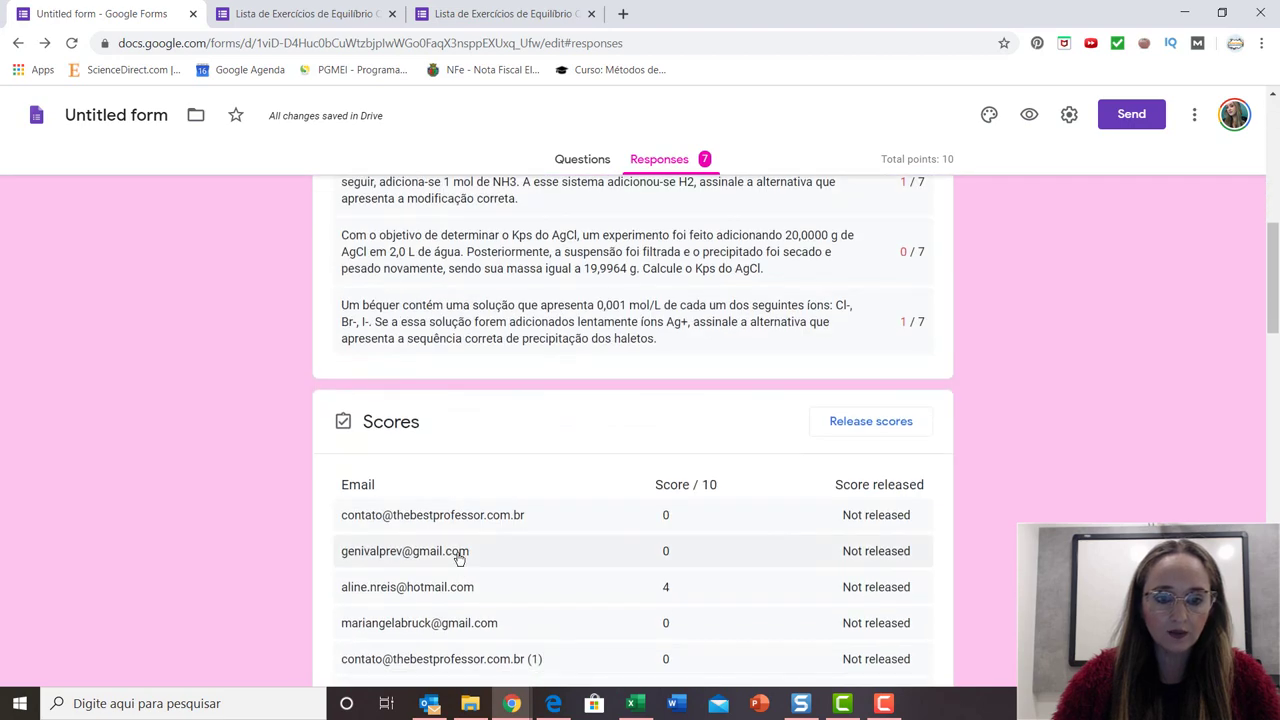
pyautogui.scroll(-2, 459, 560)
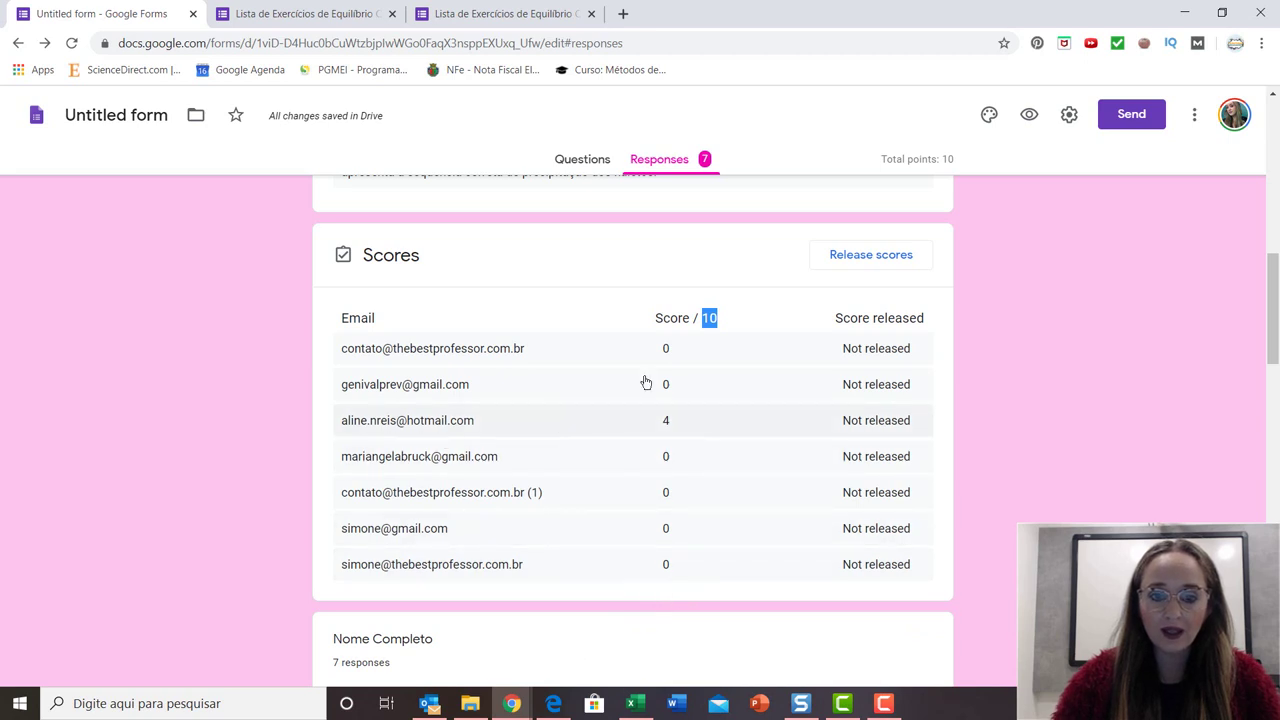
pyautogui.scroll(-3, 476, 568)
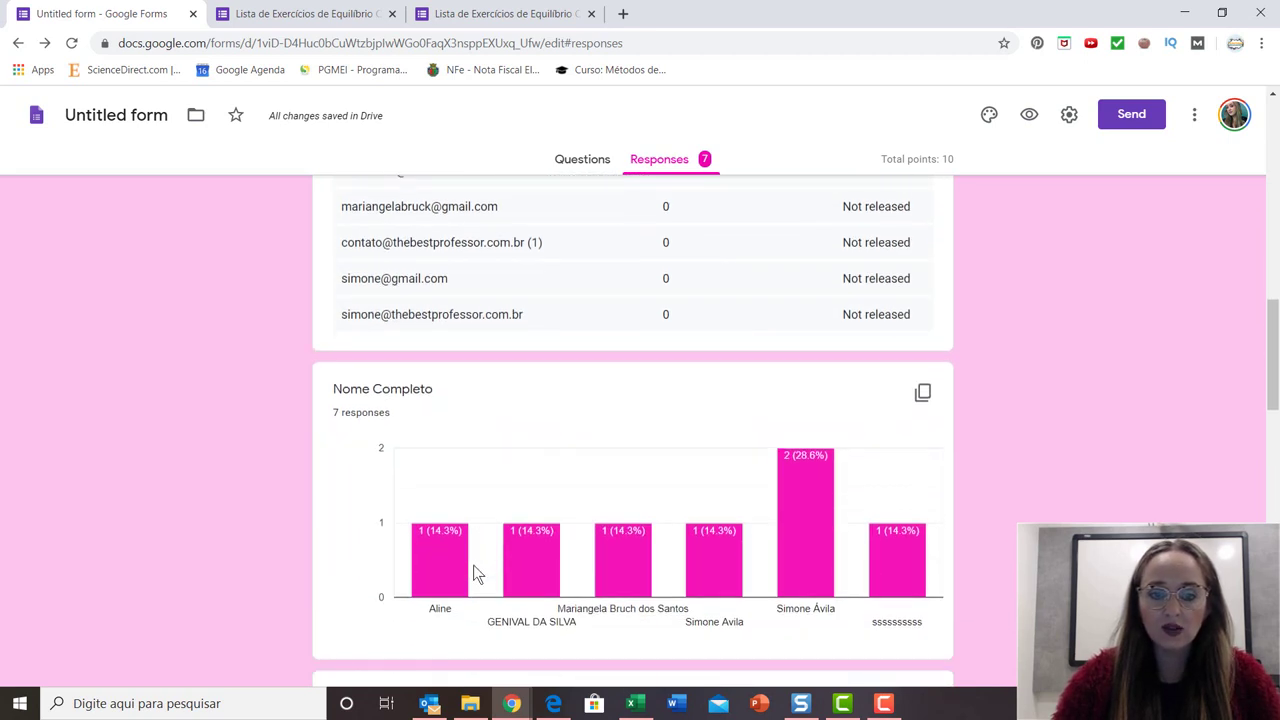
pyautogui.scroll(4, 537, 500)
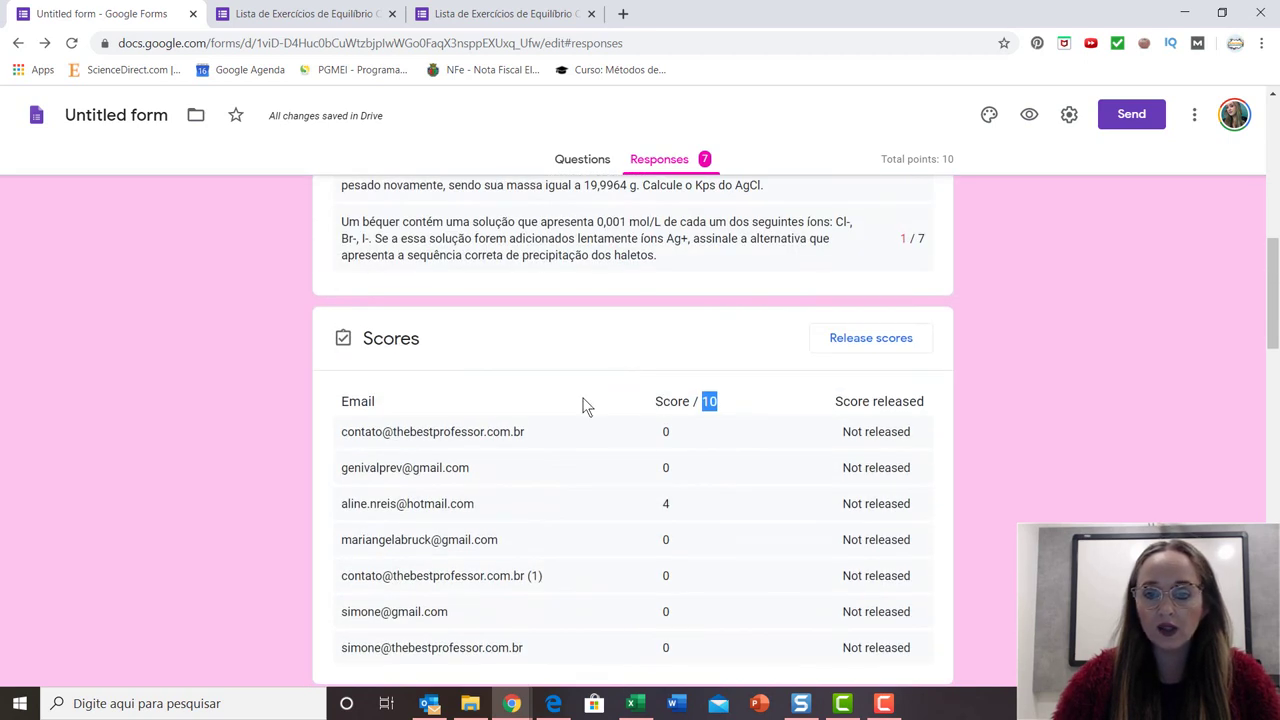
pyautogui.scroll(2, 587, 407)
pyautogui.scroll(-2, 674, 449)
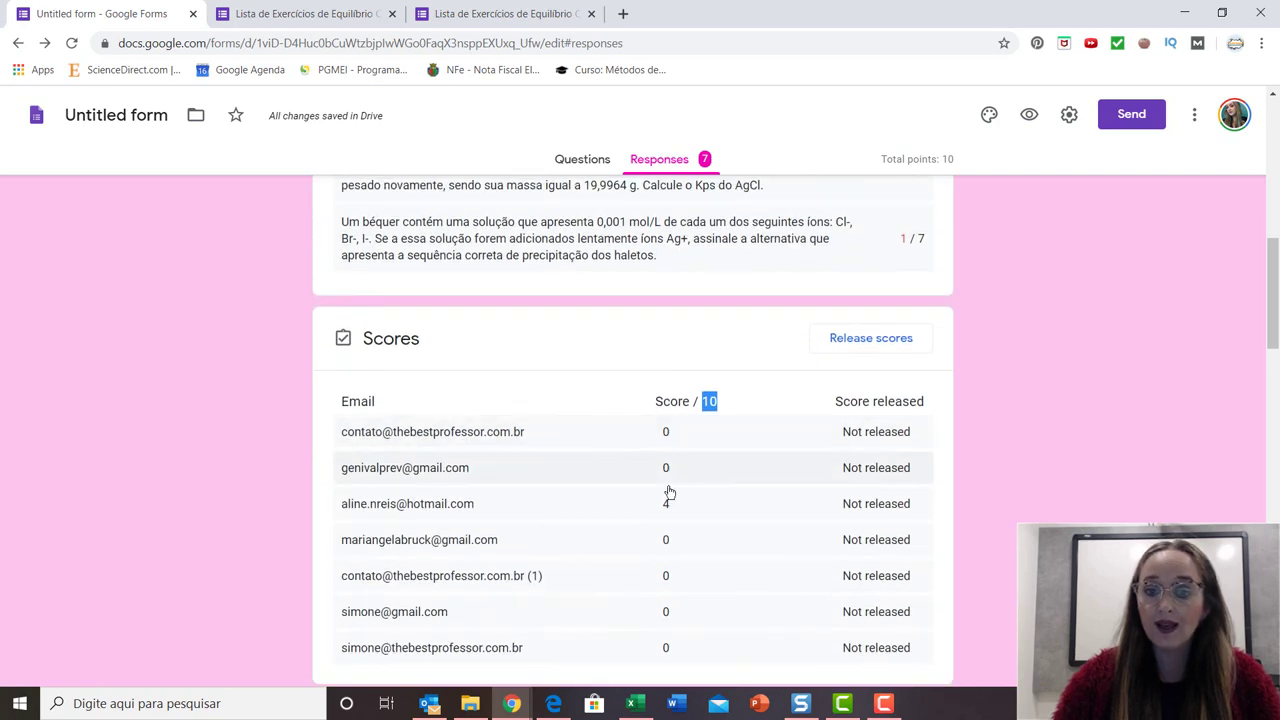
pyautogui.scroll(-1, 640, 640)
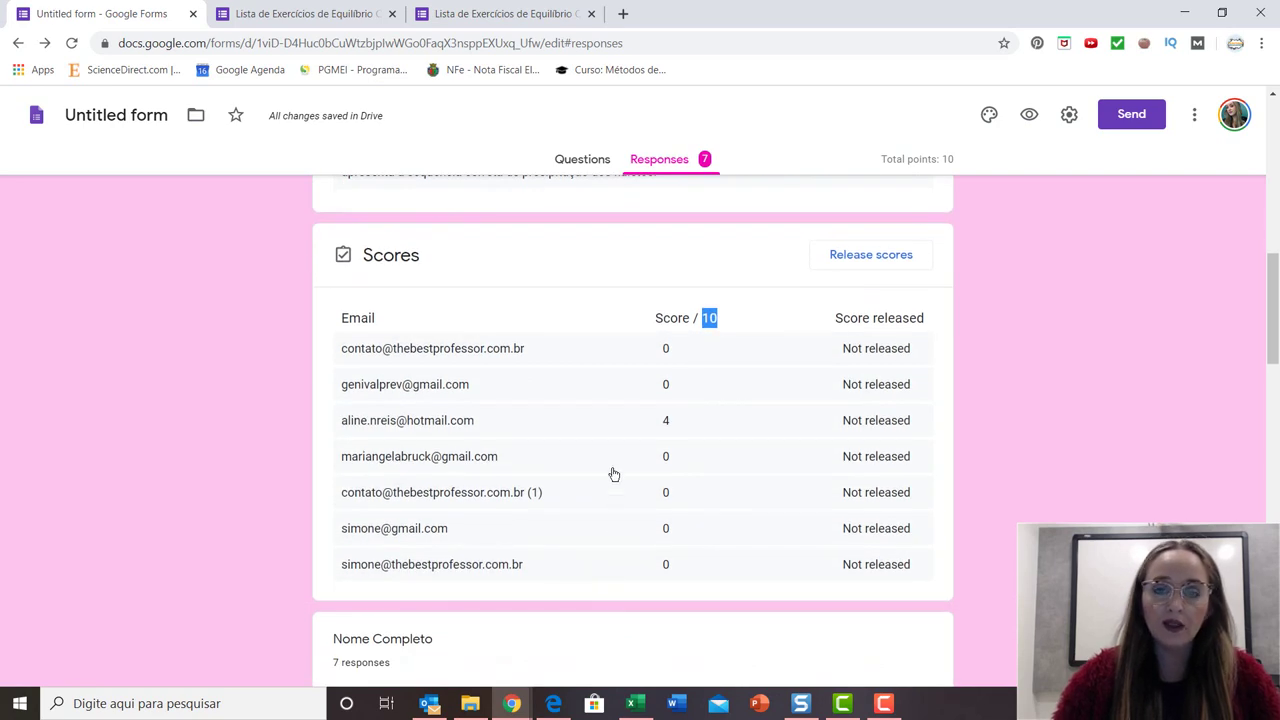
pyautogui.scroll(-4, 614, 474)
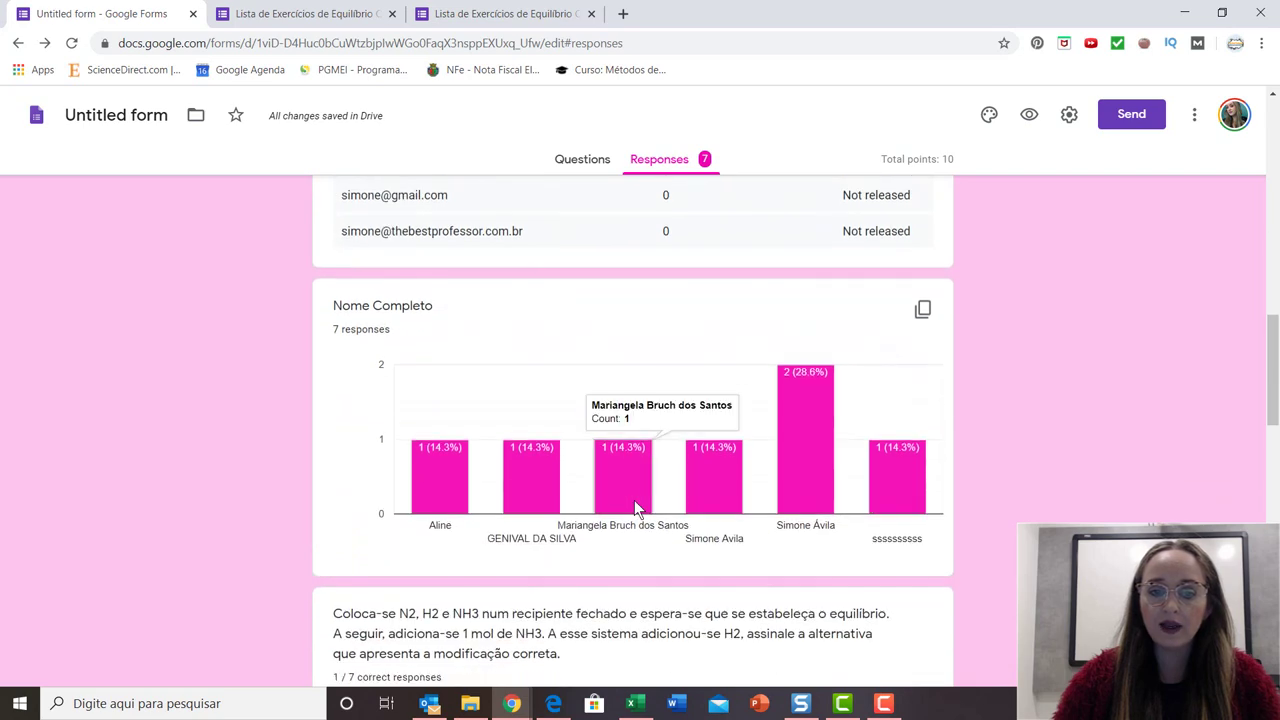
pyautogui.scroll(8, 634, 500)
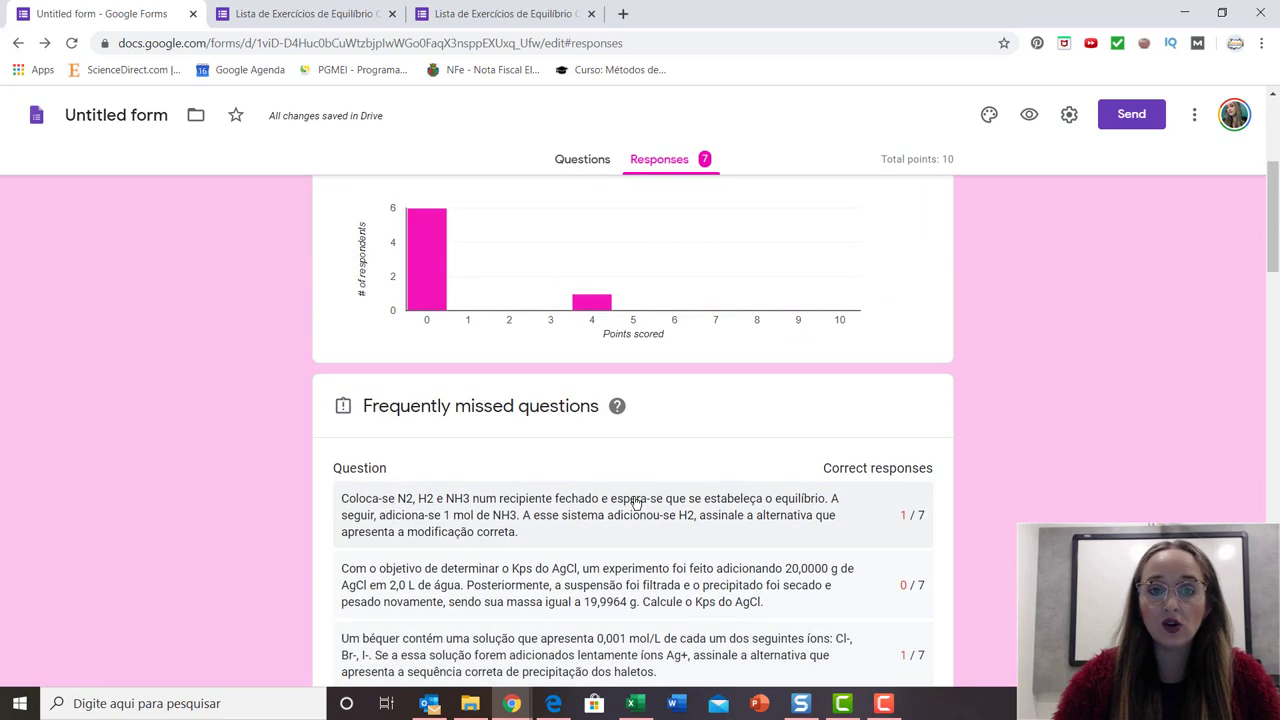
pyautogui.scroll(3, 634, 500)
pyautogui.scroll(-7, 630, 505)
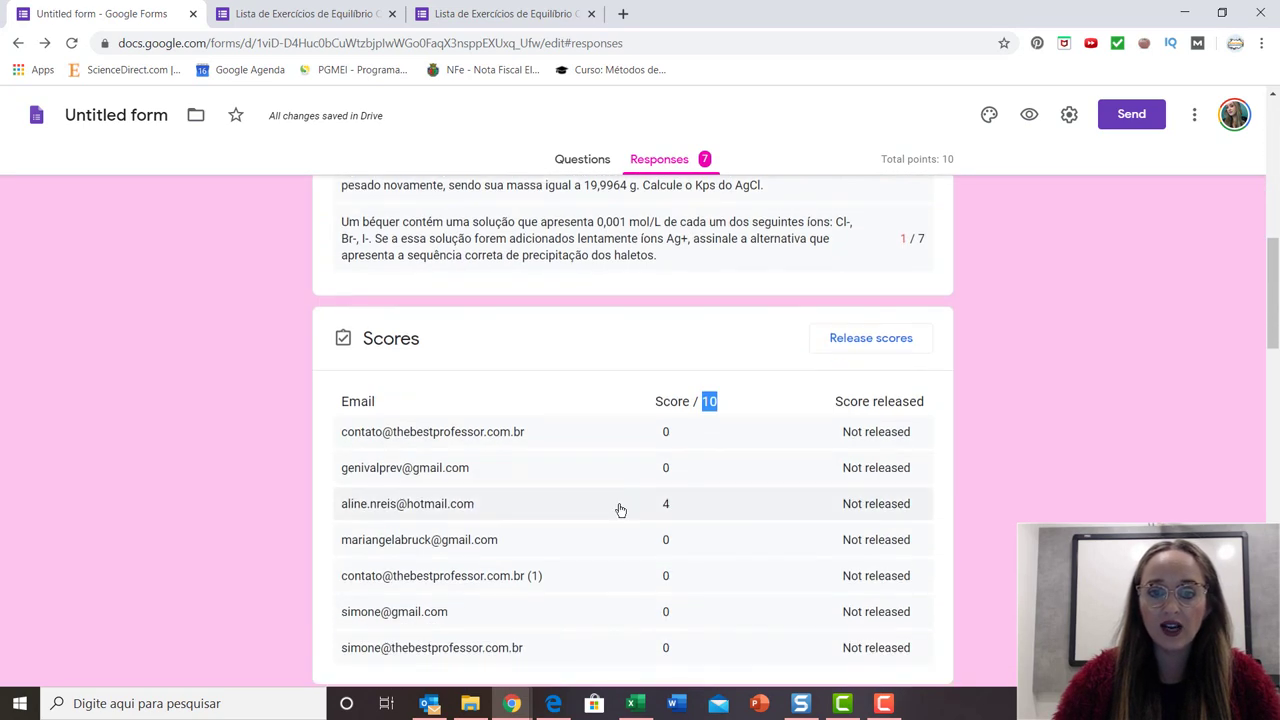
pyautogui.scroll(-2, 663, 611)
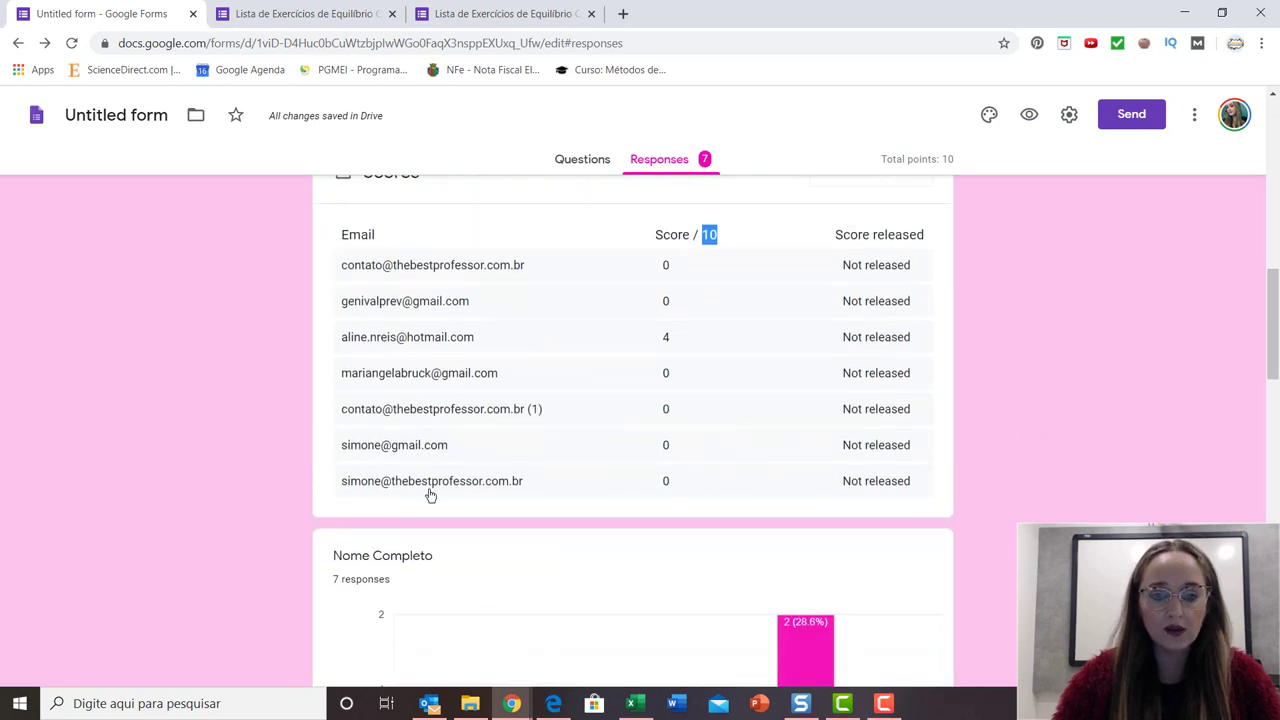
# Open response 7 of 7 from the Scores table and review its 0 of 10 graded answers.
pyautogui.click(693, 485)
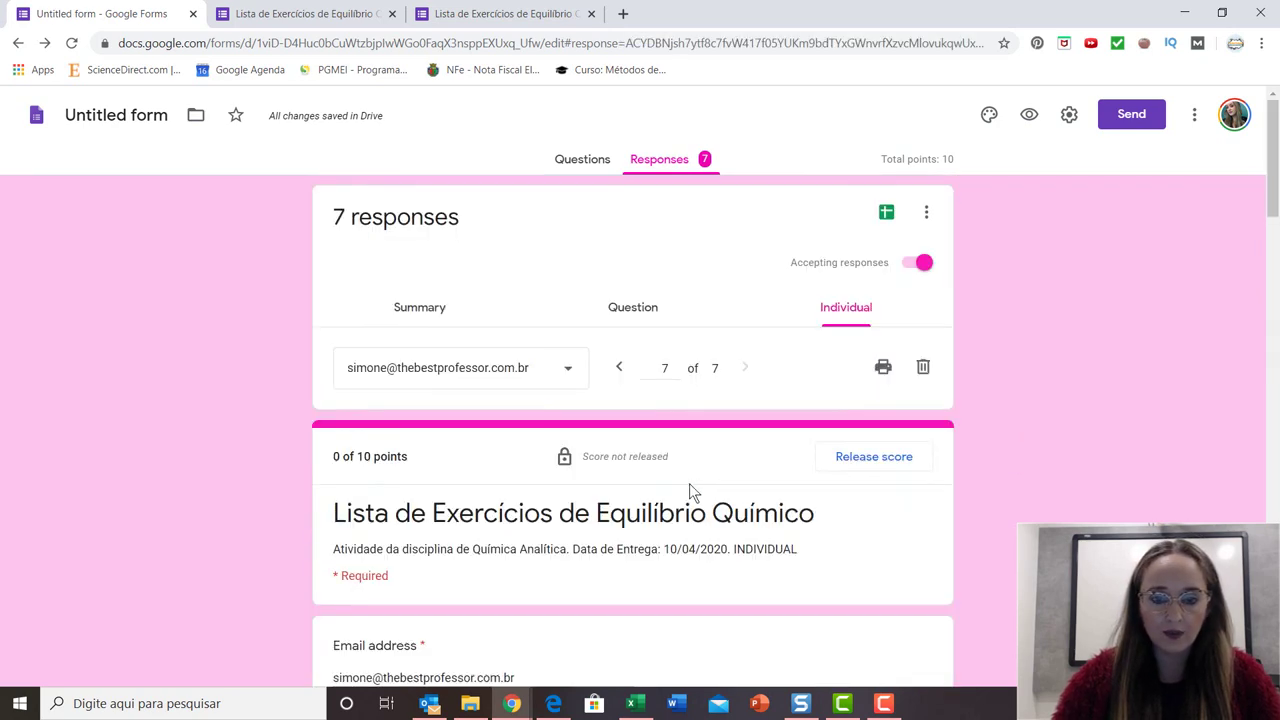
pyautogui.scroll(-3, 674, 505)
pyautogui.scroll(-6, 674, 514)
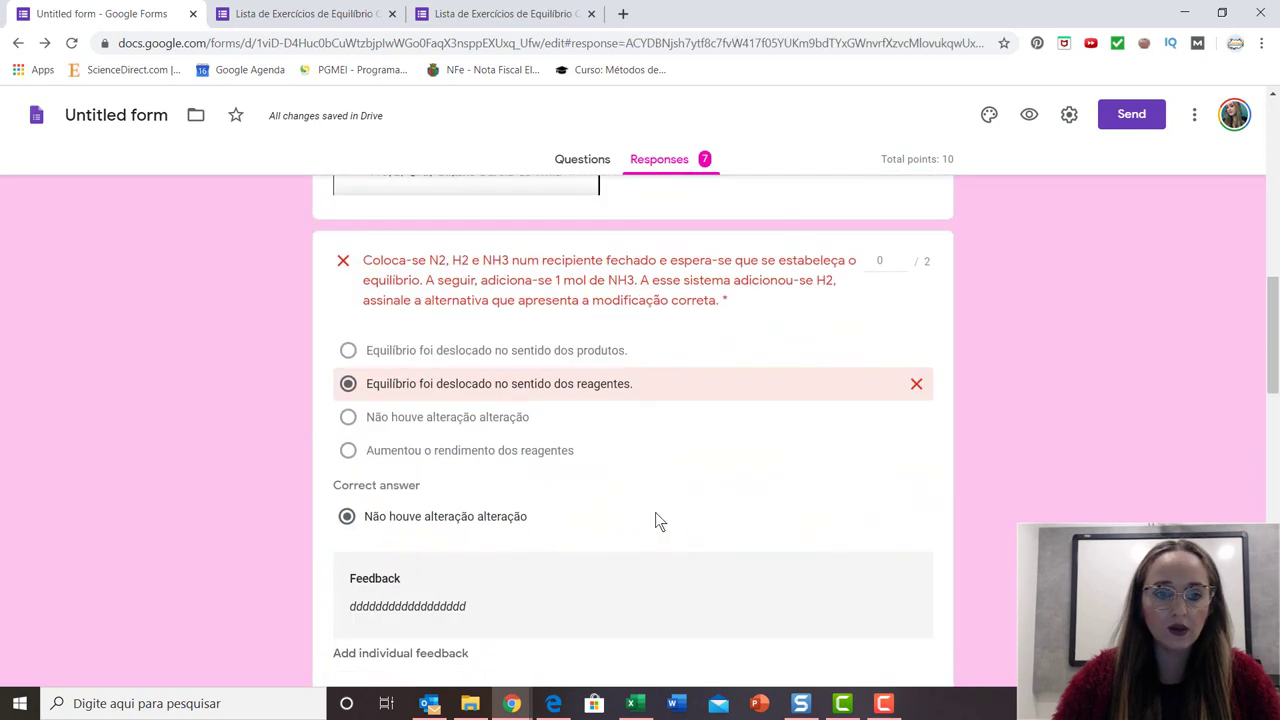
pyautogui.scroll(-3, 510, 486)
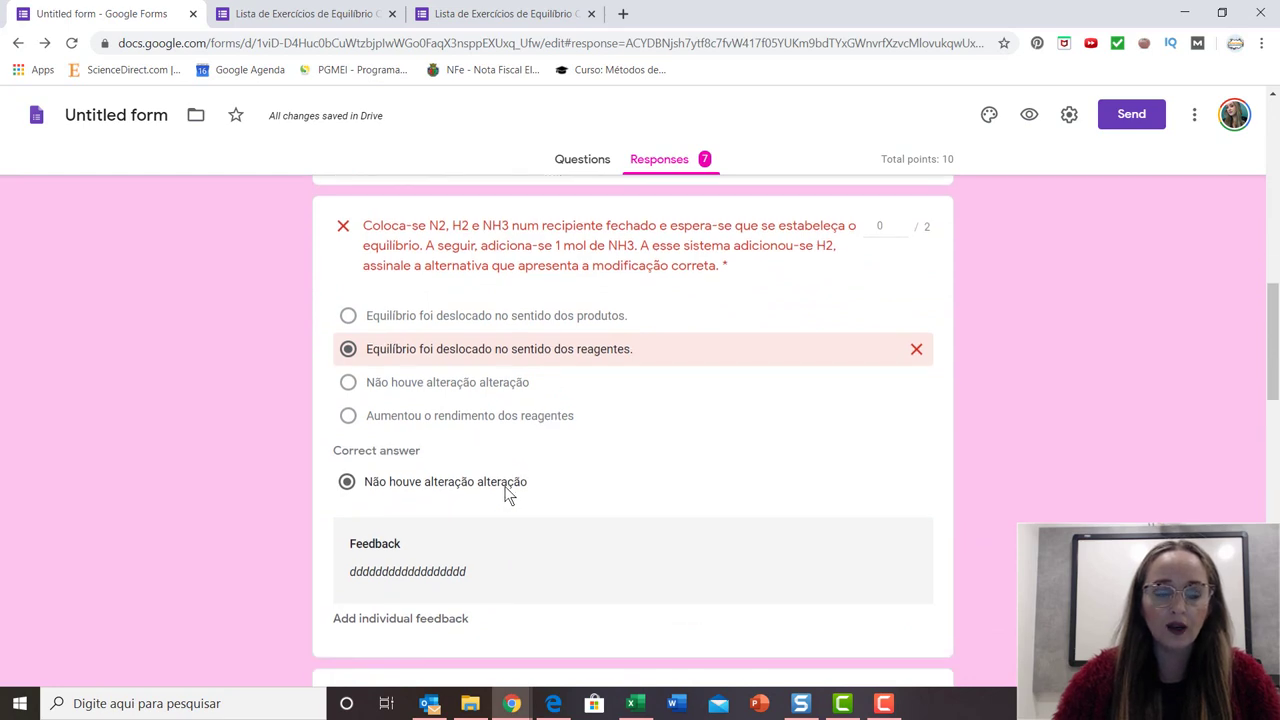
pyautogui.scroll(-6, 502, 494)
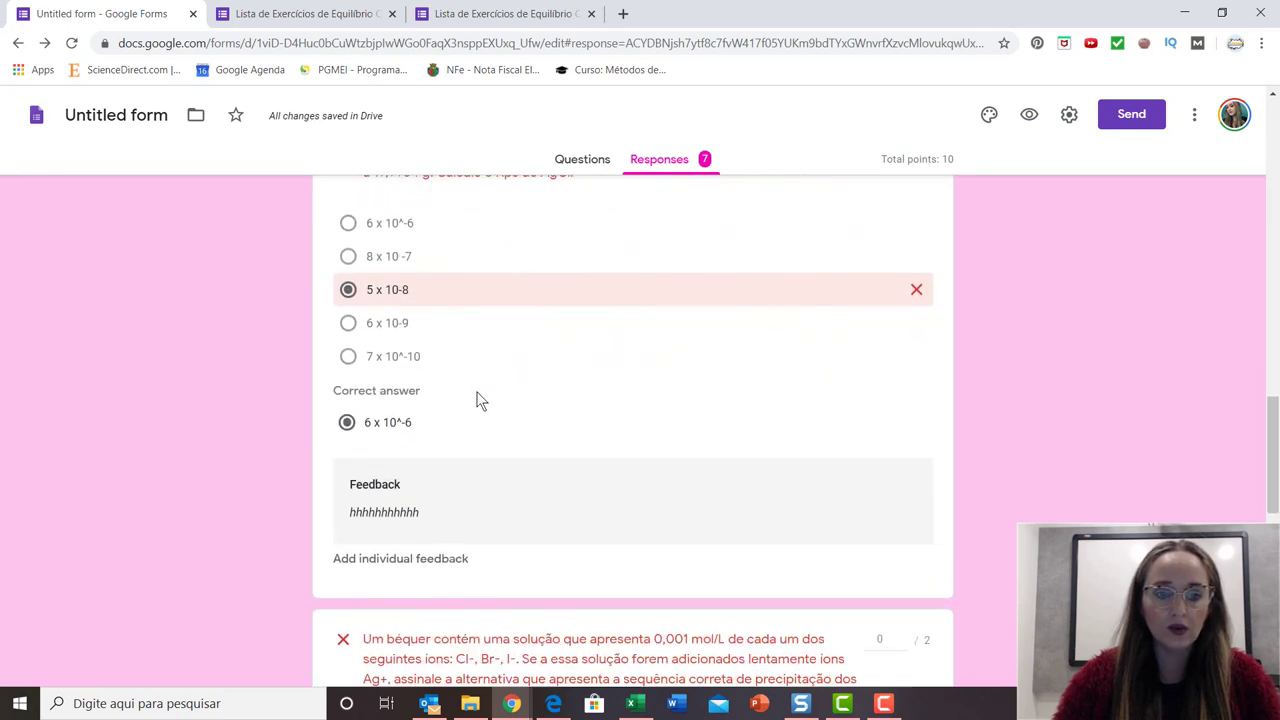
pyautogui.scroll(-5, 478, 400)
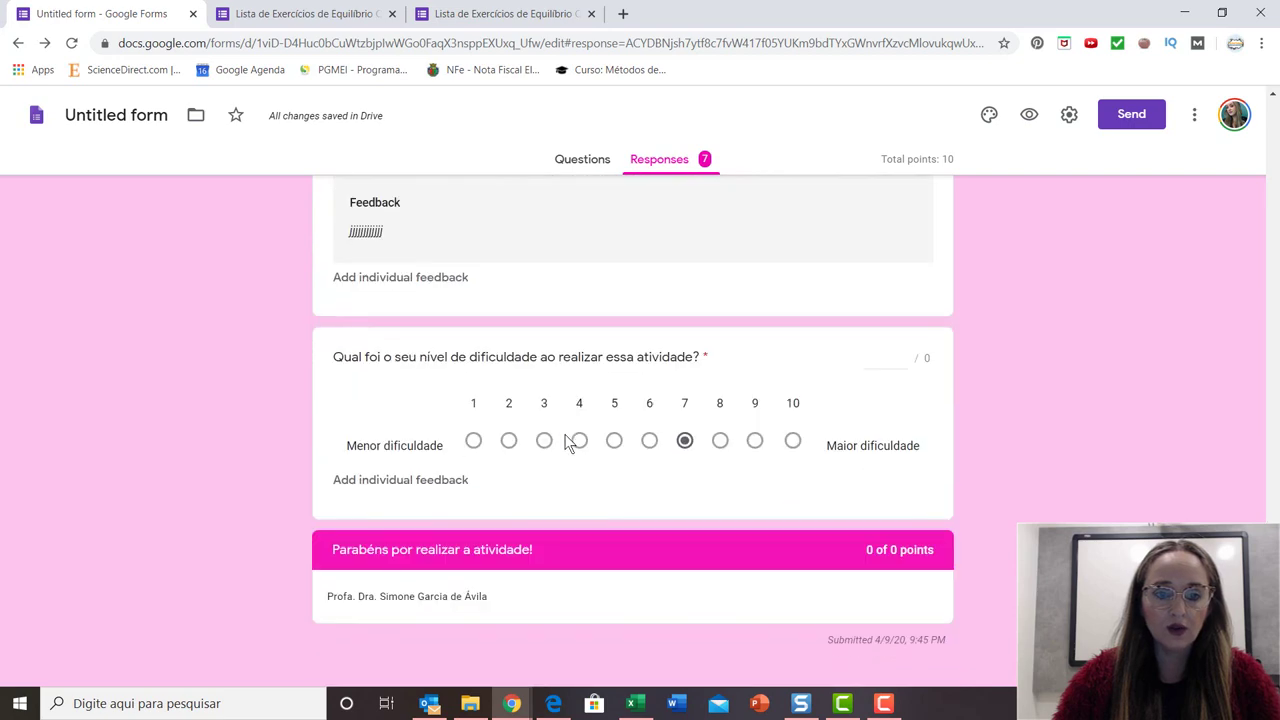
pyautogui.scroll(20, 563, 428)
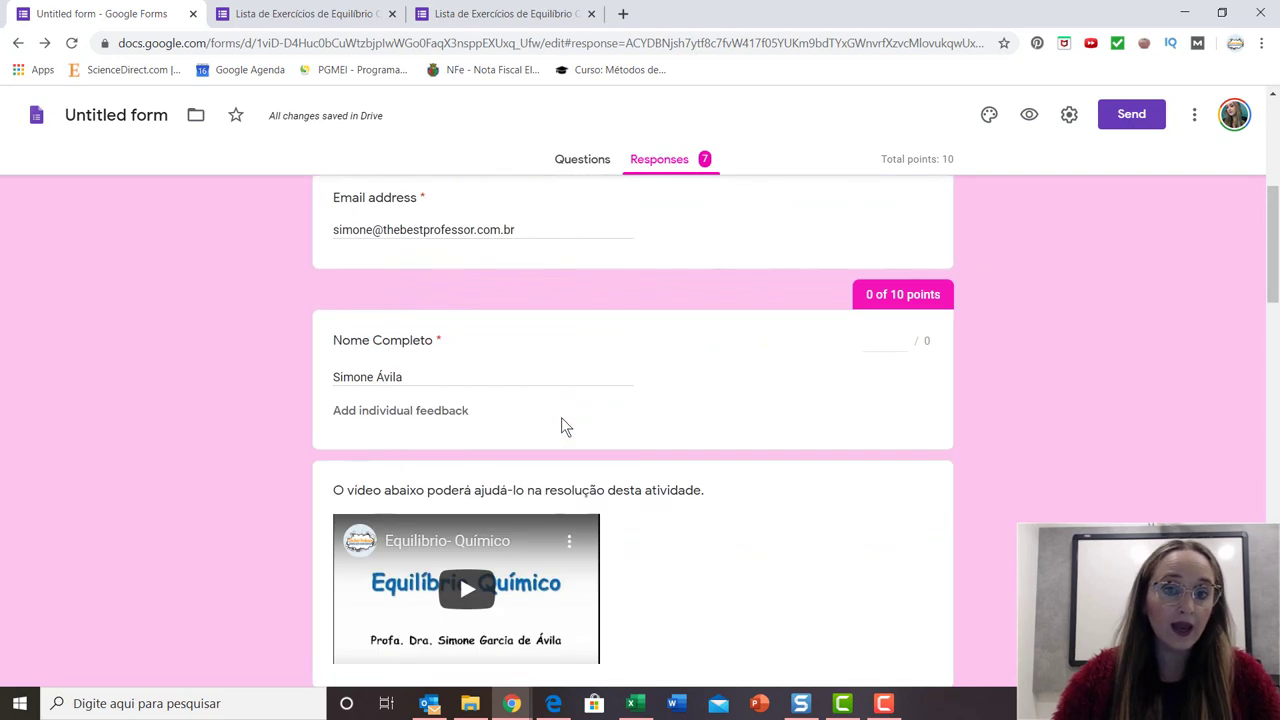
pyautogui.scroll(2, 562, 426)
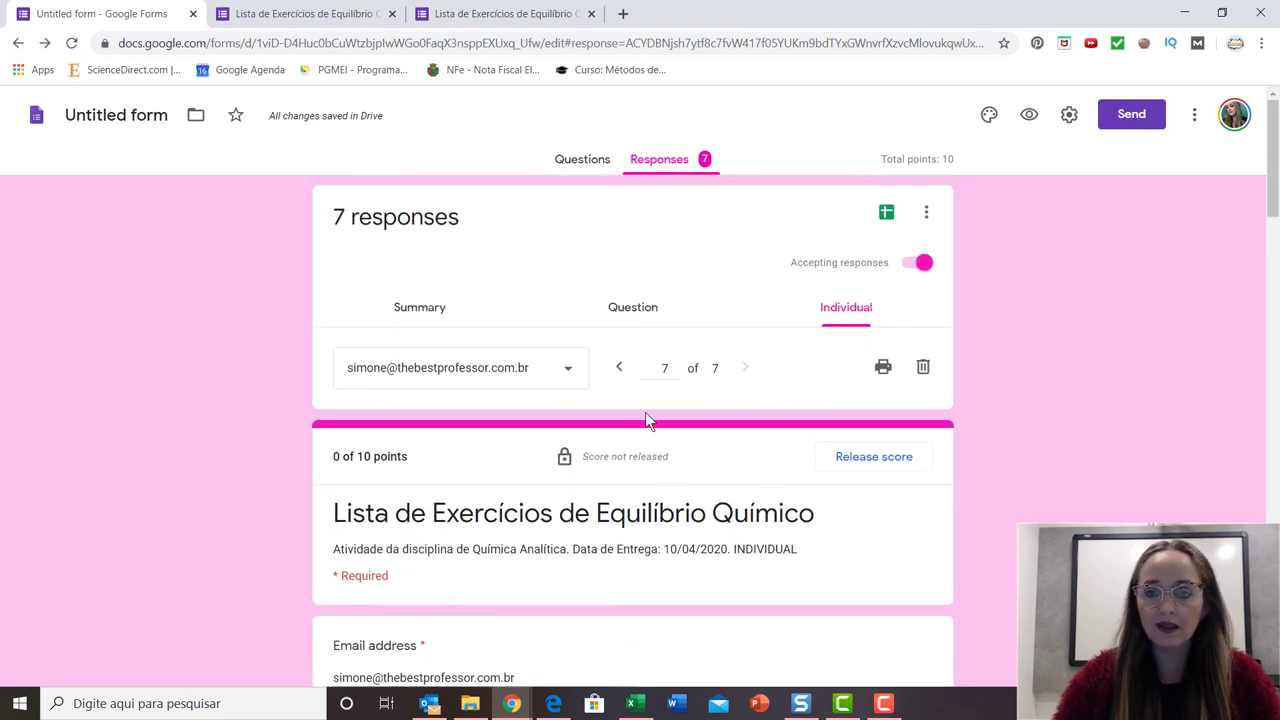